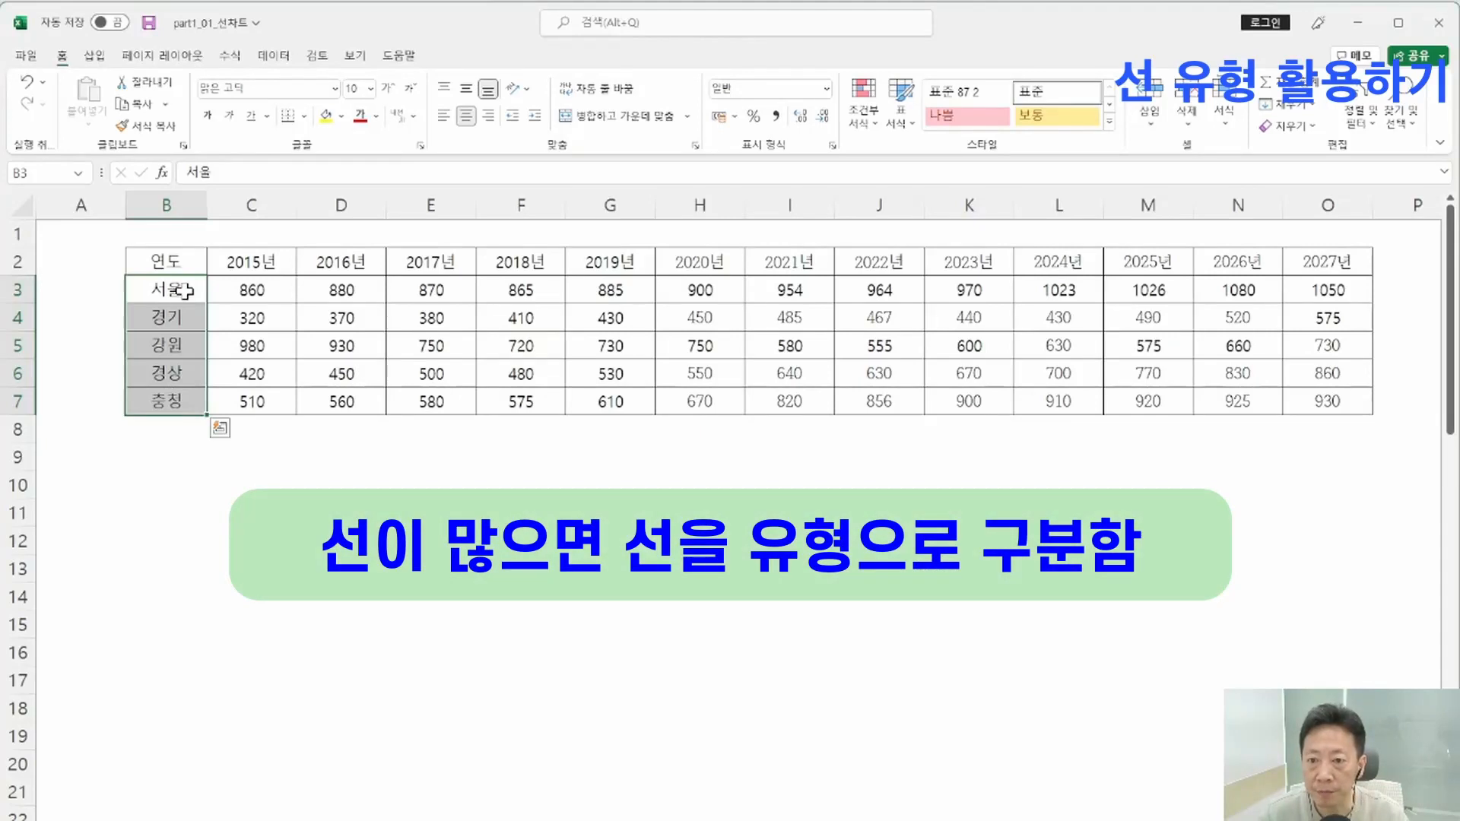
- Insert a basic line chart from the whole table B2:O7, with the regions as series and the years along the axis
{"action": "scroll", "coordinate": [182, 305], "scroll_direction": "down", "scroll_amount": 1}
{"action": "left_click", "coordinate": [194, 418]}
{"action": "left_click_drag", "start_coordinate": [134, 251], "coordinate": [1189, 378]}
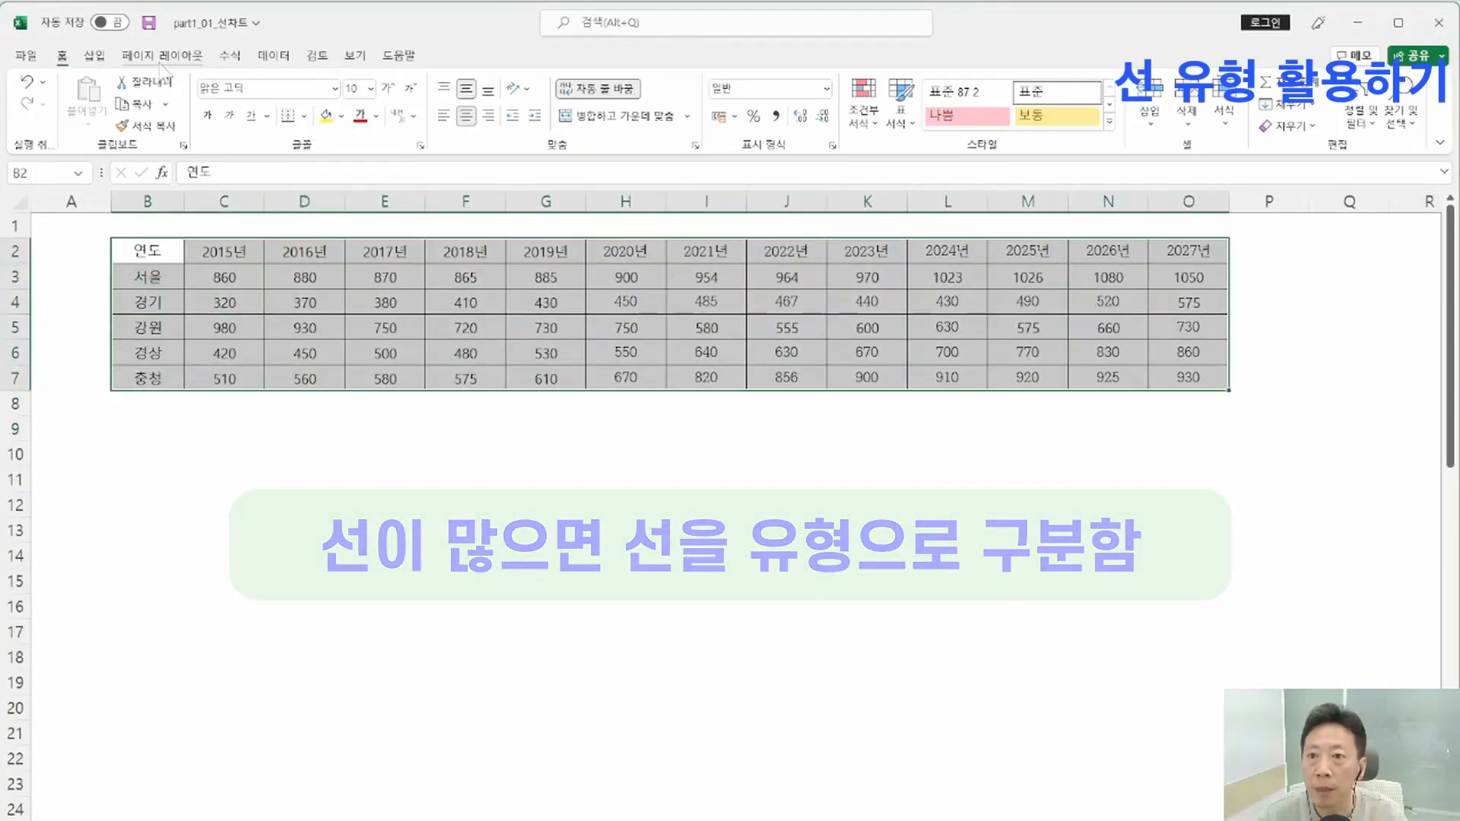
{"action": "left_click", "coordinate": [94, 55]}
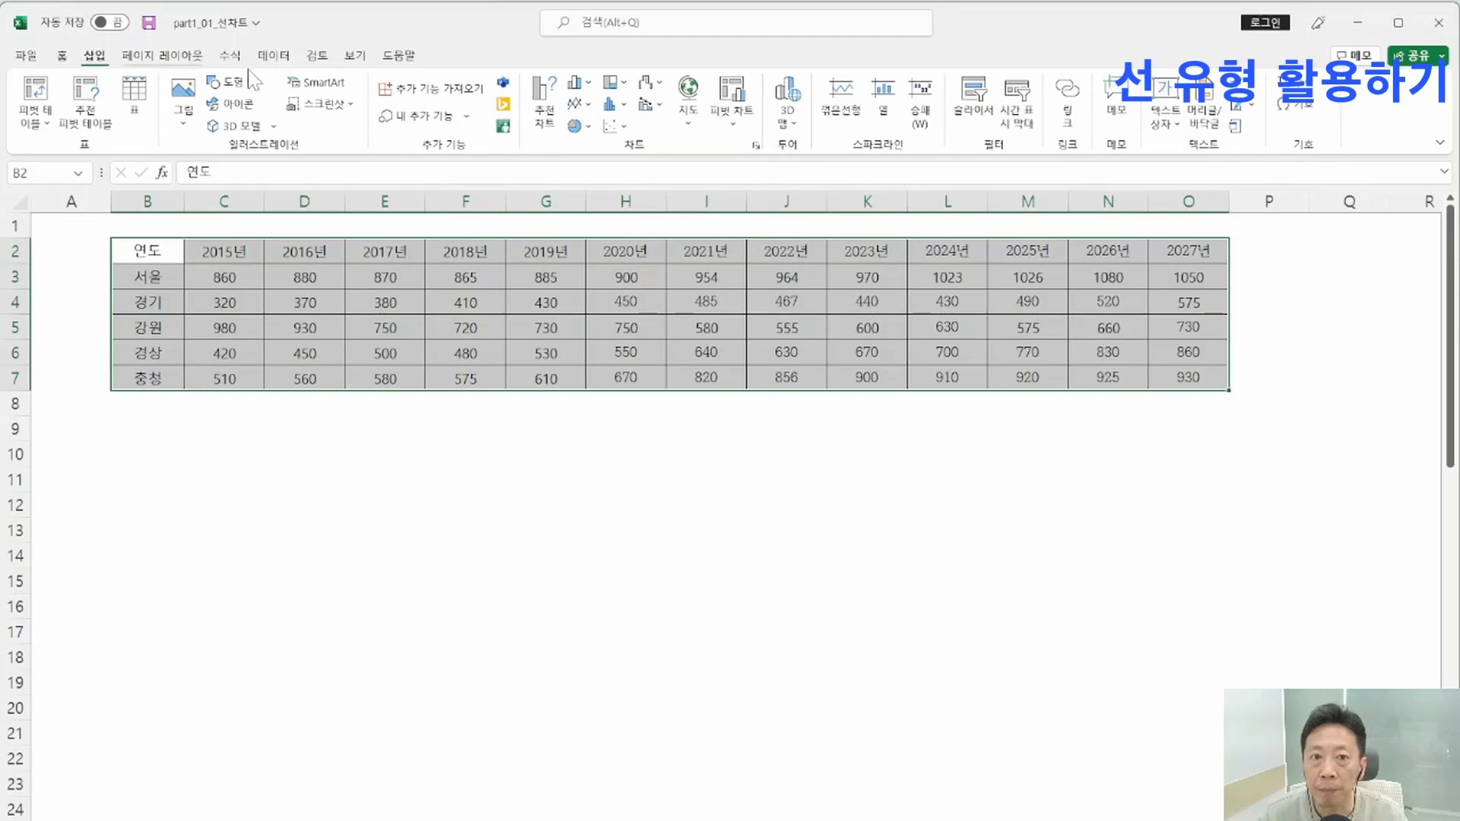
{"action": "left_click", "coordinate": [756, 146]}
{"action": "left_click", "coordinate": [554, 236]}
{"action": "left_click", "coordinate": [528, 329]}
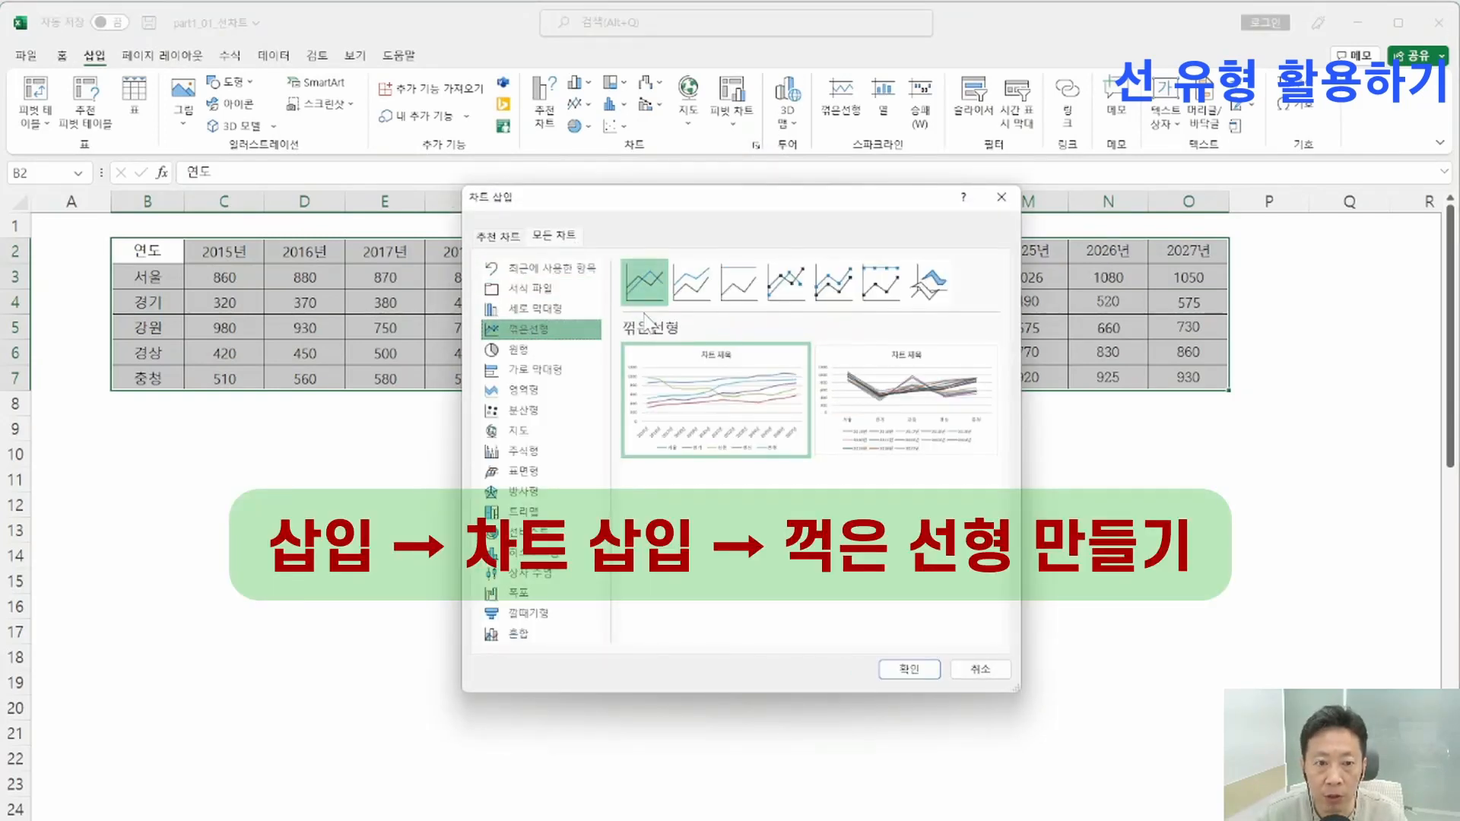
{"action": "mouse_move", "coordinate": [709, 408]}
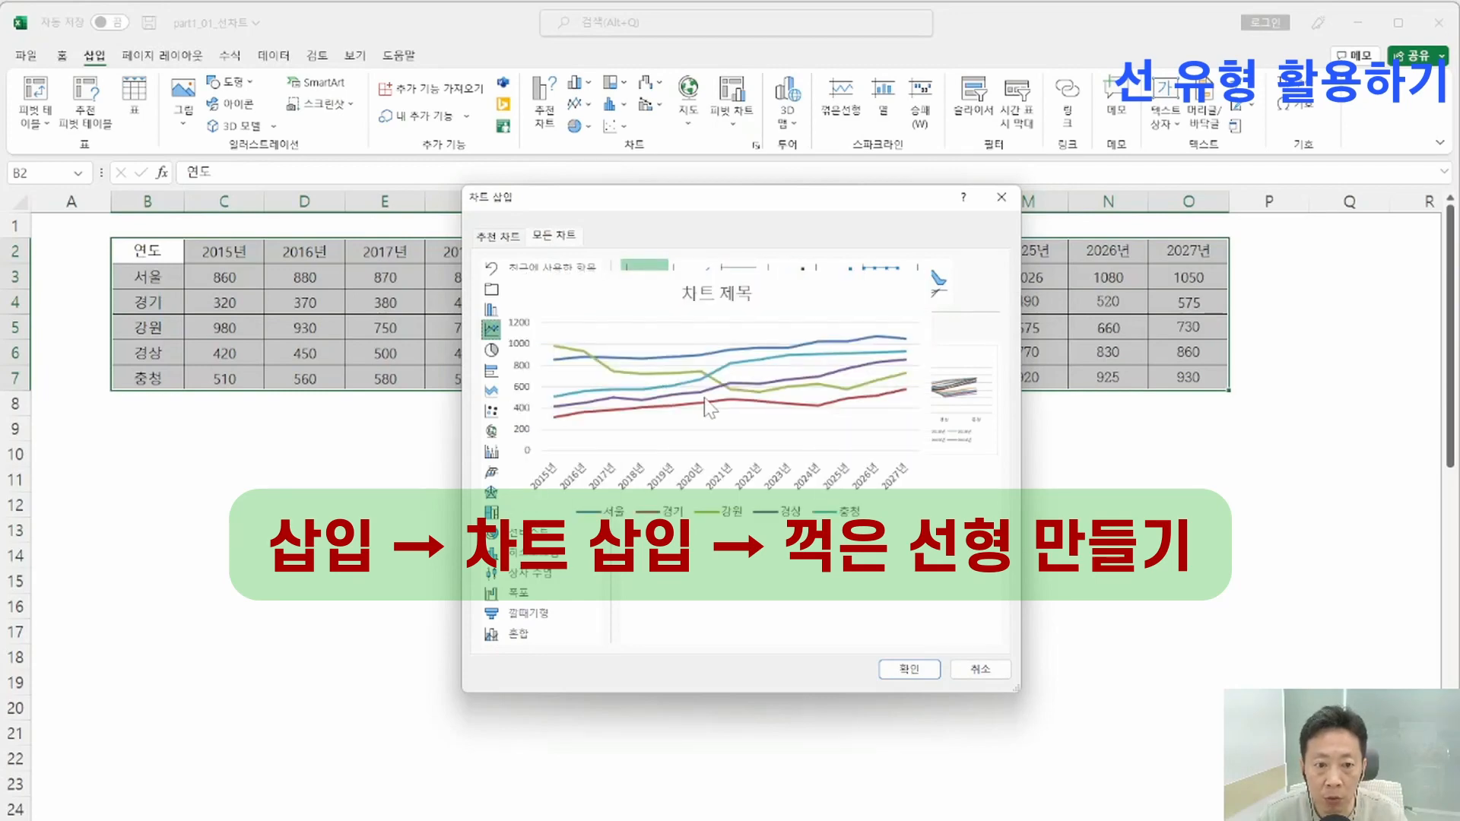
{"action": "left_click", "coordinate": [910, 674]}
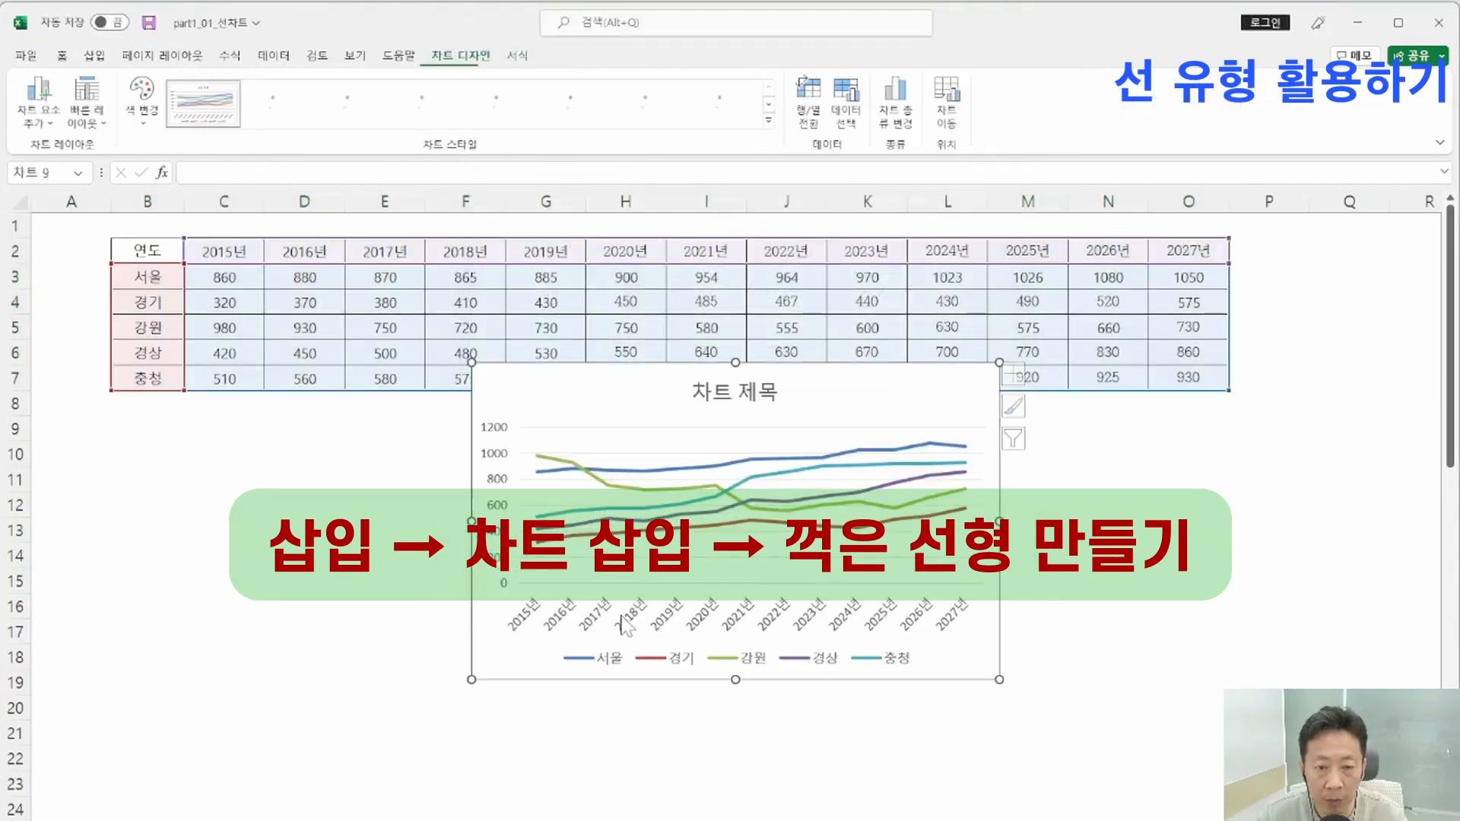
- Place the chart below the table, widen it so the year labels fit horizontally, and delete its title
{"action": "left_click_drag", "start_coordinate": [518, 414], "coordinate": [320, 473]}
{"action": "left_click_drag", "start_coordinate": [823, 583], "coordinate": [1048, 583]}
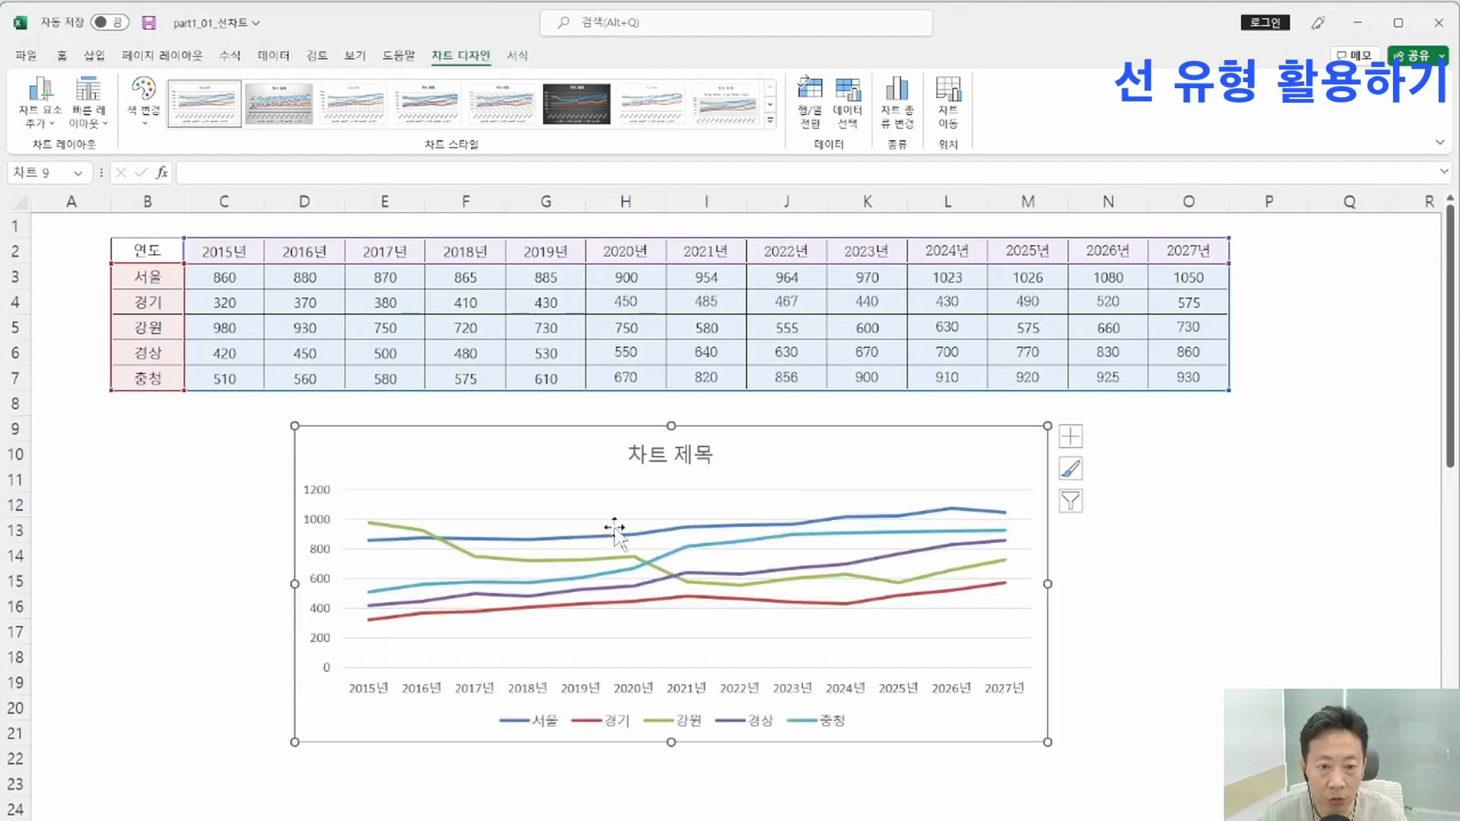
{"action": "left_click", "coordinate": [691, 456]}
{"action": "key", "text": "Delete"}
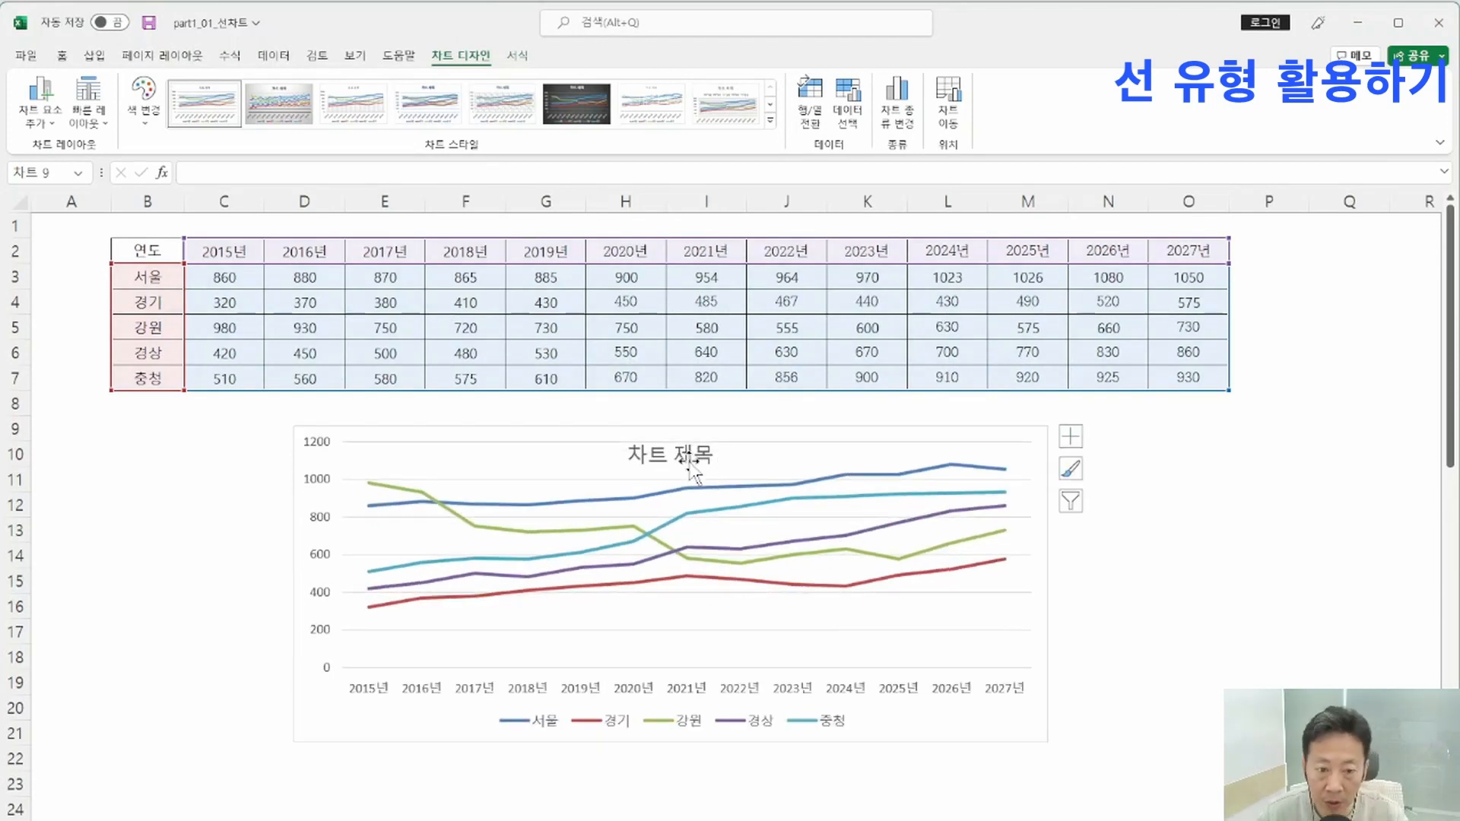
{"action": "left_click_drag", "start_coordinate": [507, 428], "coordinate": [500, 417]}
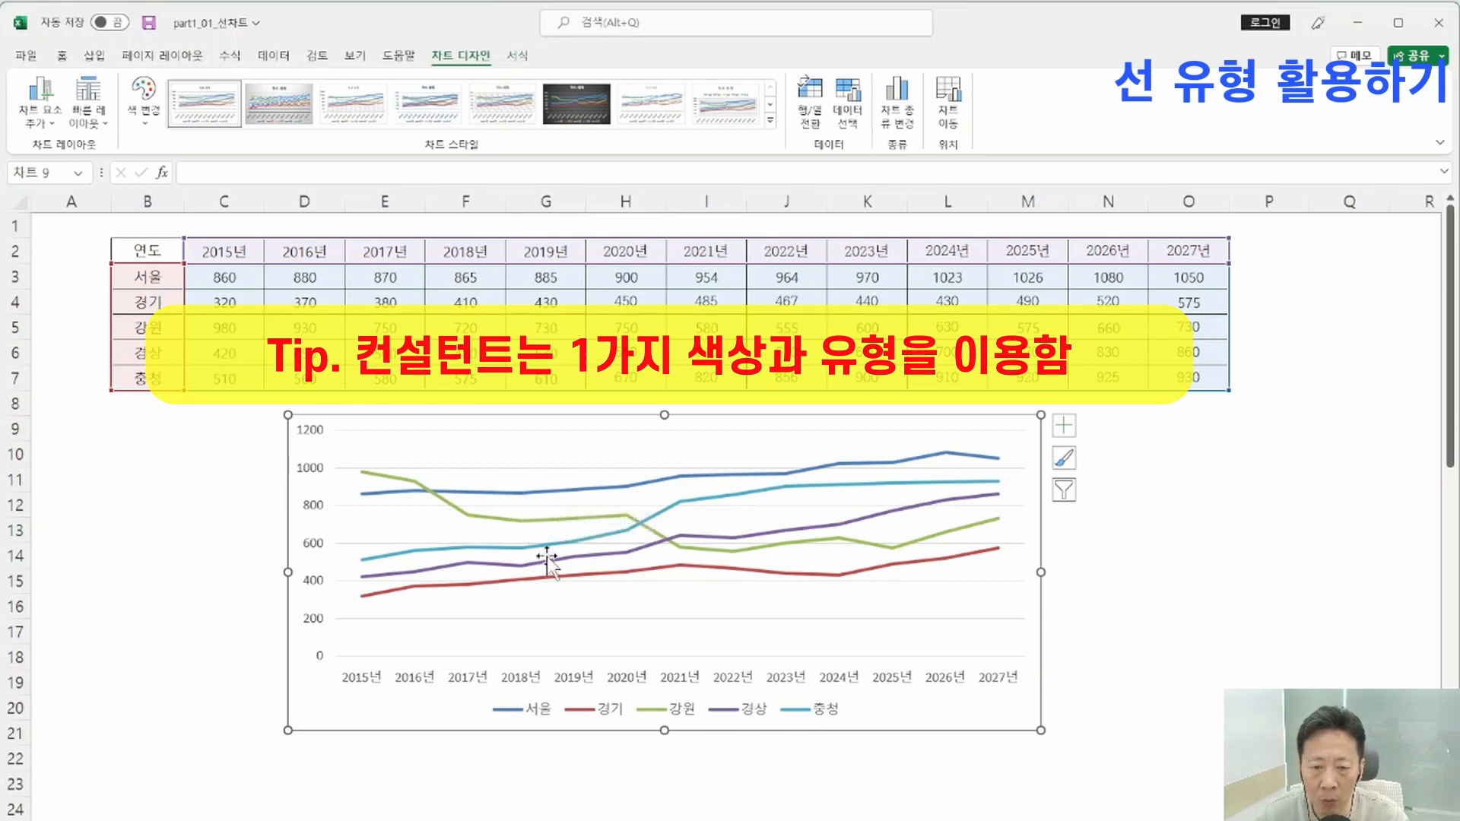
- Format the 서울 line in the chart as gray with a width of 1.5 pt
{"action": "left_click", "coordinate": [545, 493]}
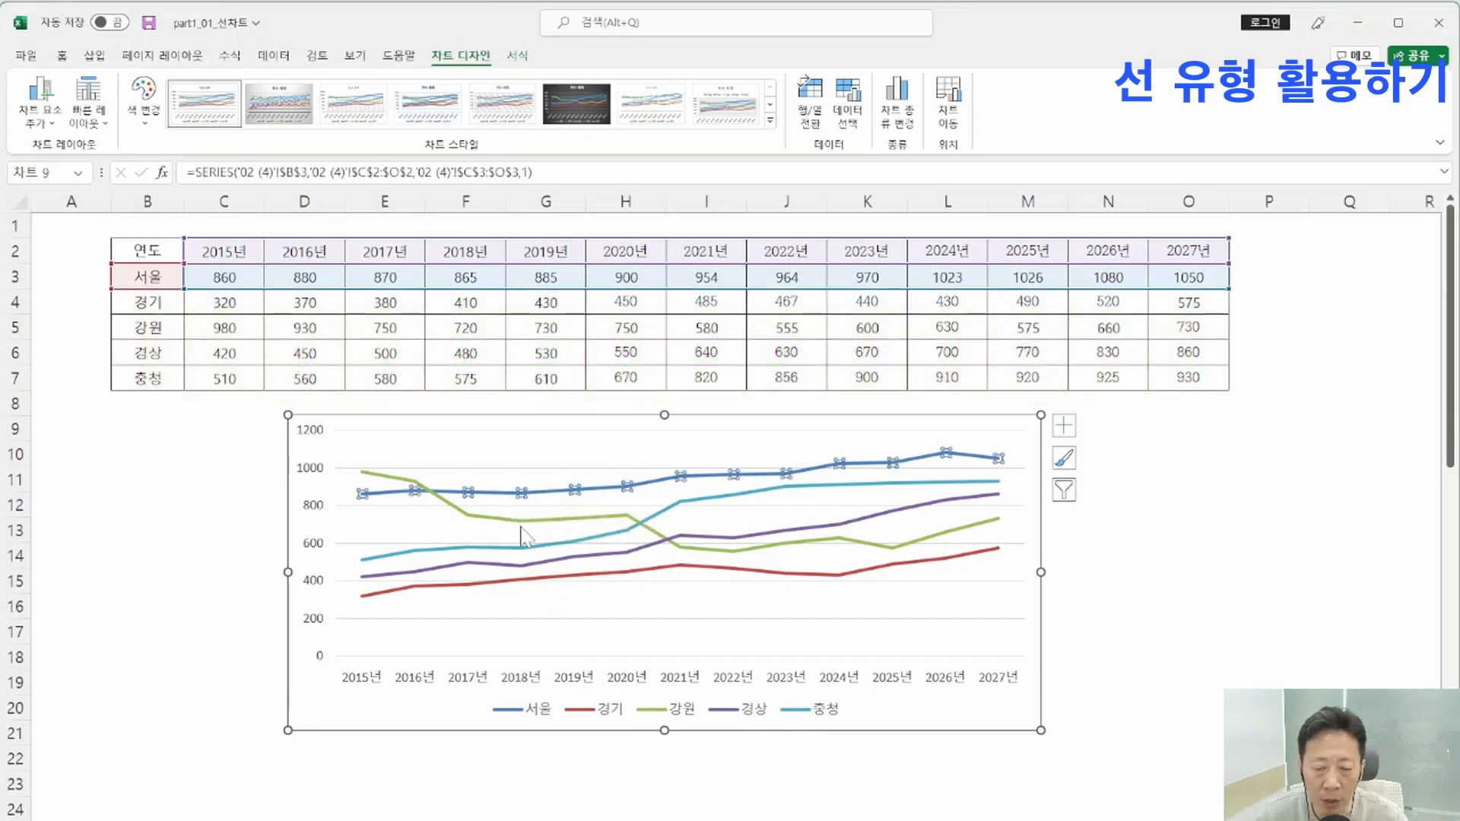
{"action": "right_click", "coordinate": [549, 495]}
{"action": "left_click", "coordinate": [626, 674]}
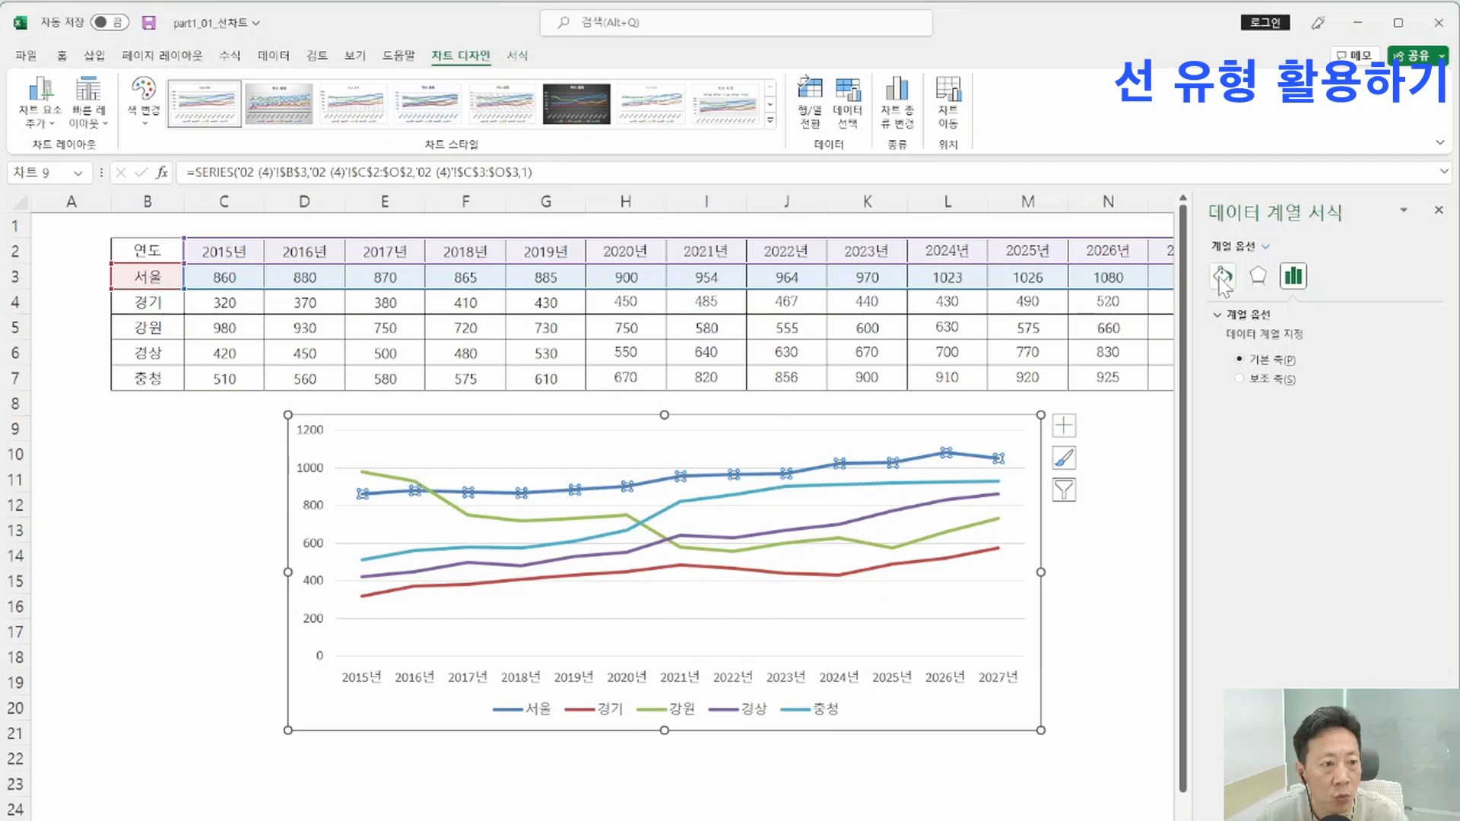
{"action": "left_click", "coordinate": [1222, 276]}
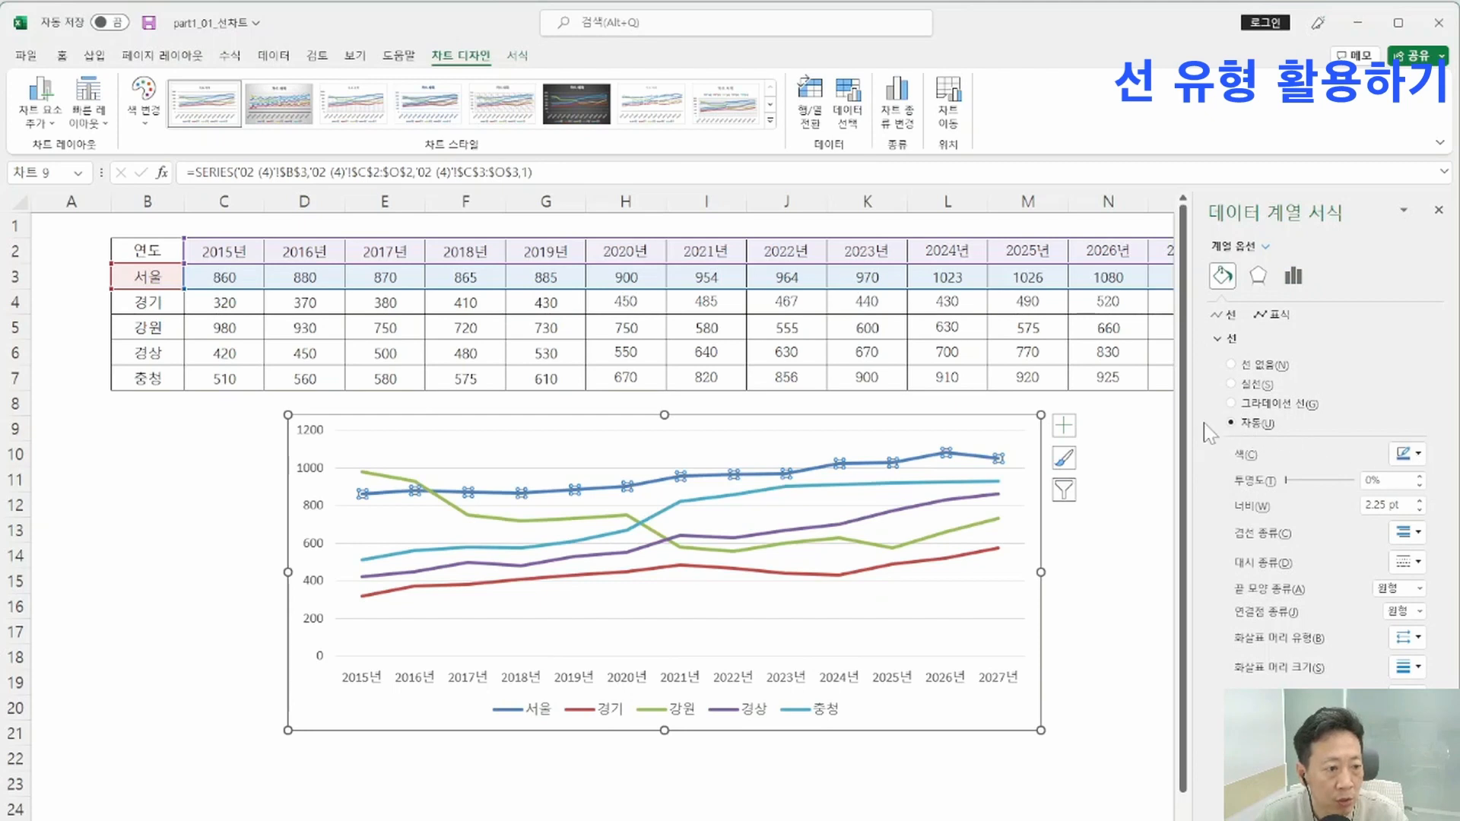
{"action": "left_click", "coordinate": [1404, 455]}
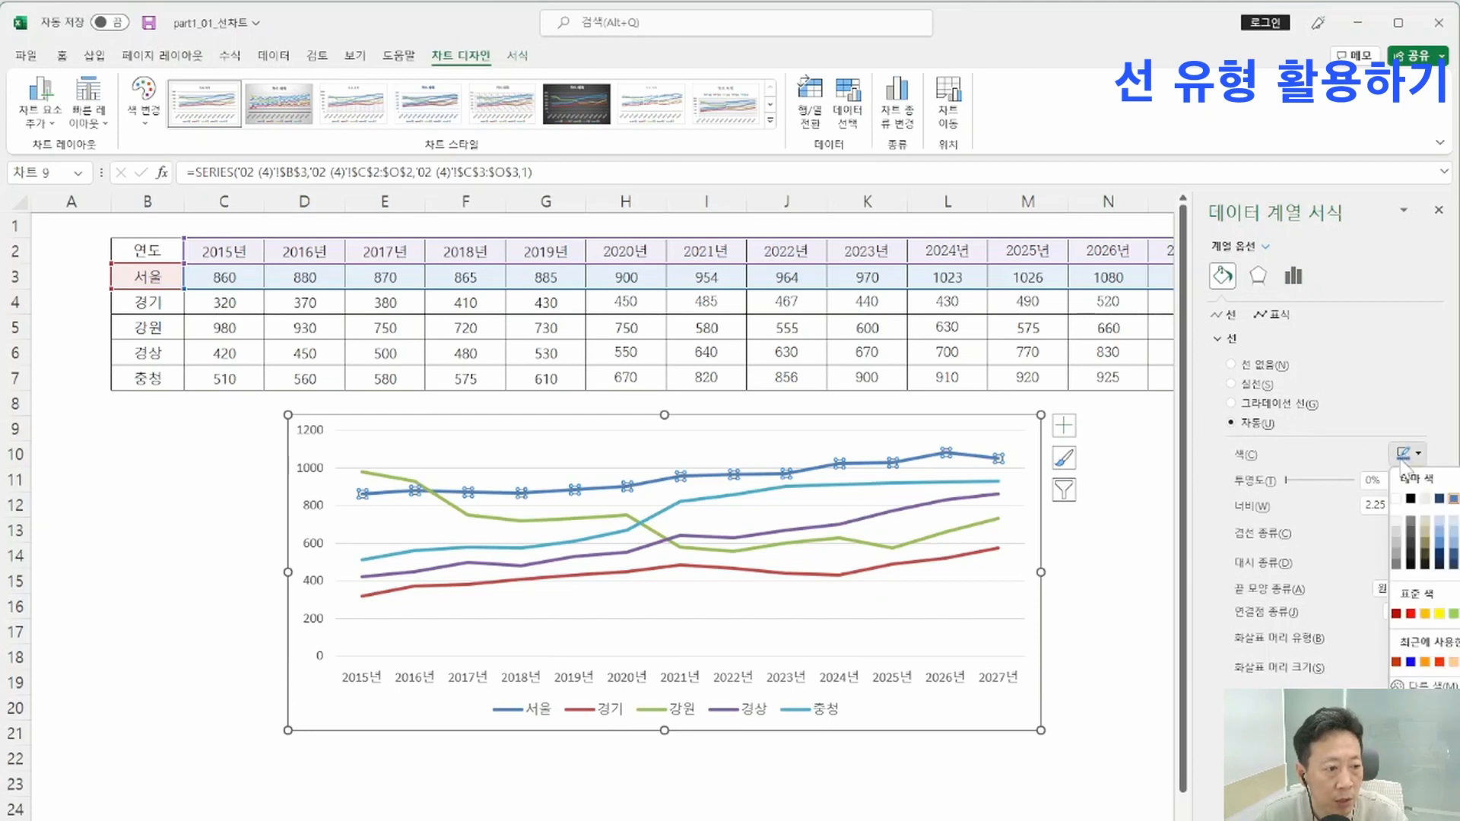
{"action": "left_click", "coordinate": [1396, 566]}
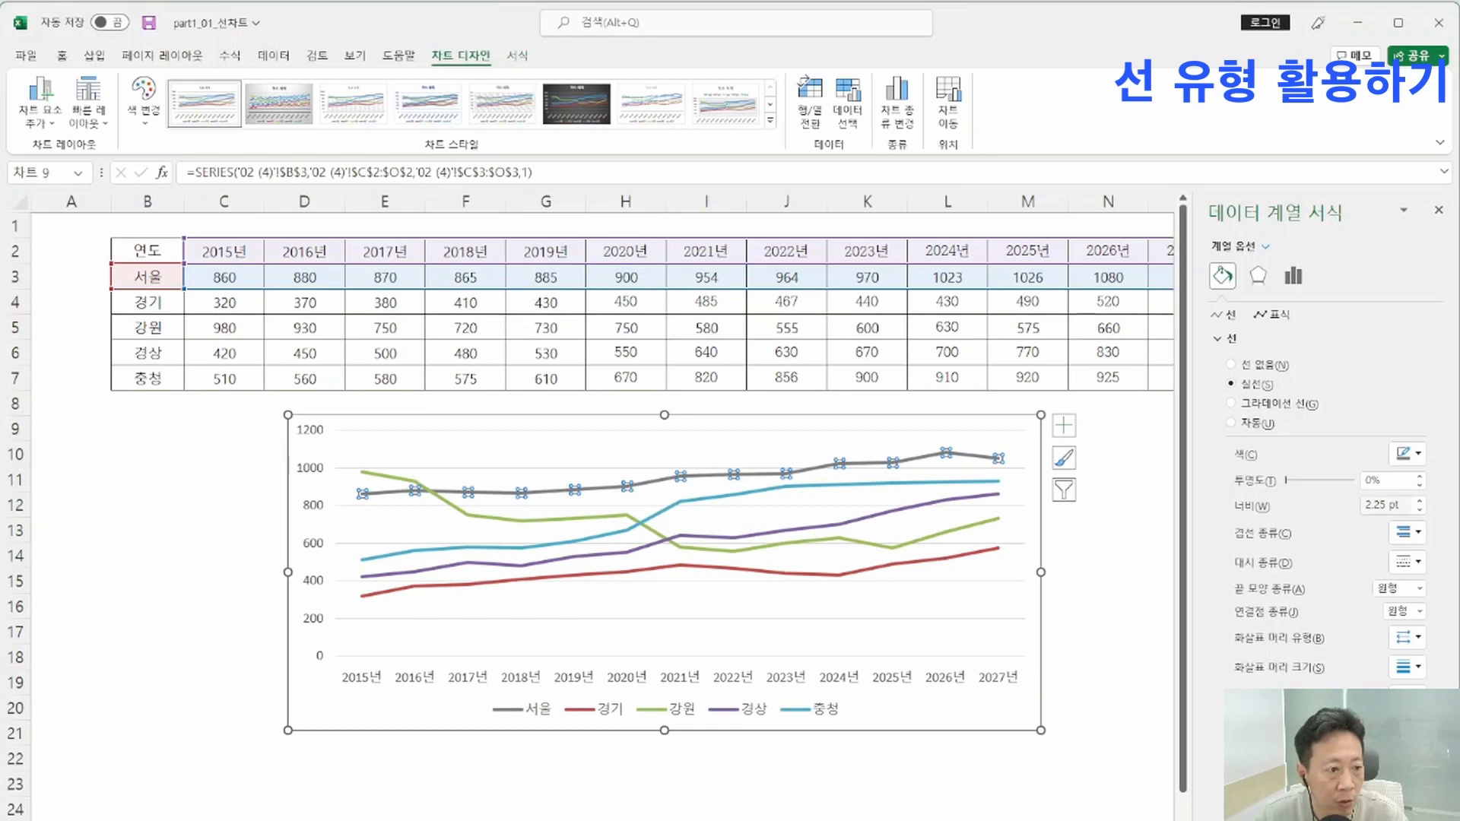
{"action": "left_click_drag", "start_coordinate": [1407, 505], "coordinate": [1339, 511]}
{"action": "type", "text": "1"}
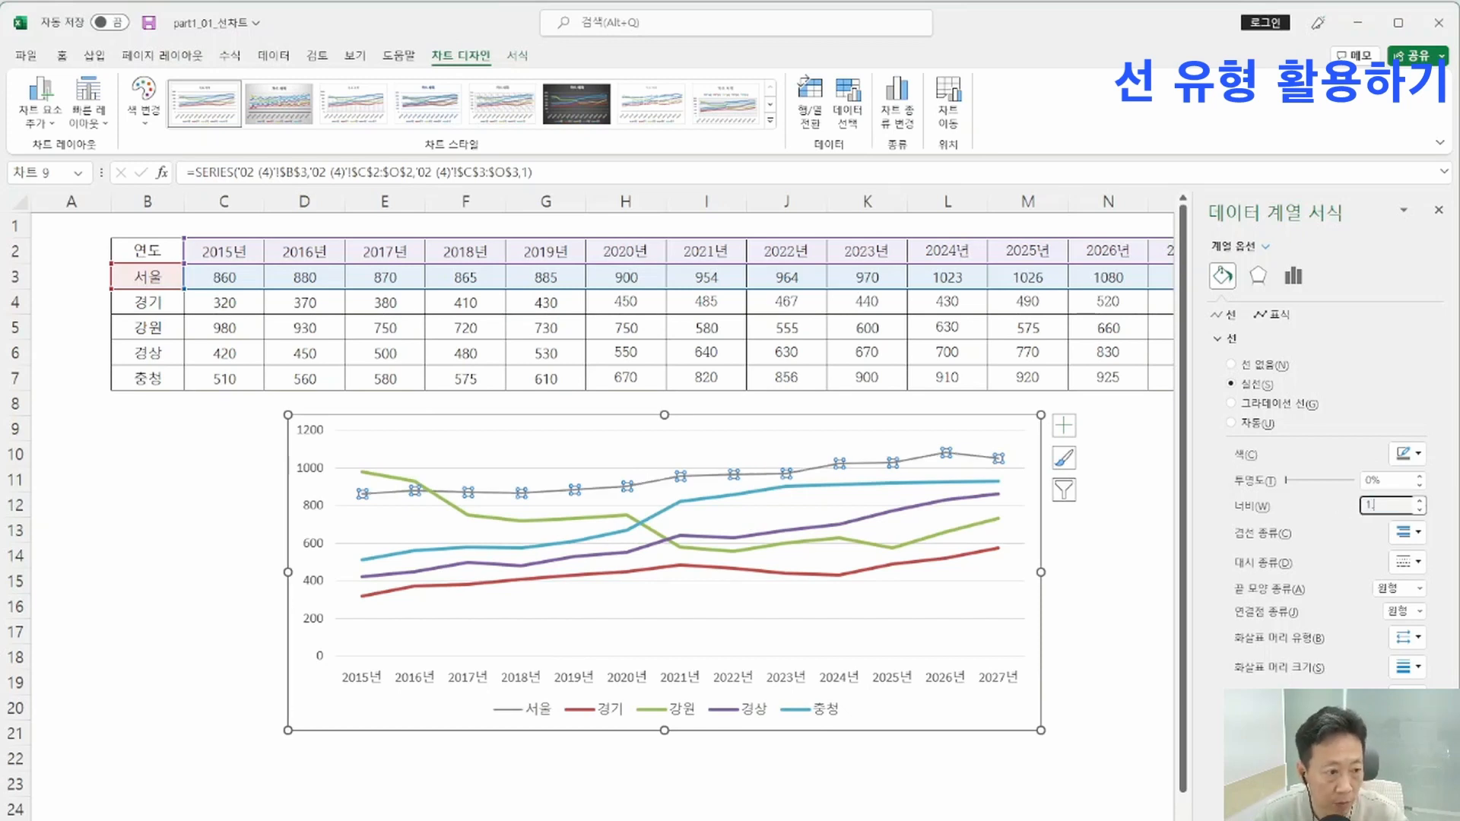
{"action": "type", "text": ".5"}
{"action": "key", "text": "Return"}
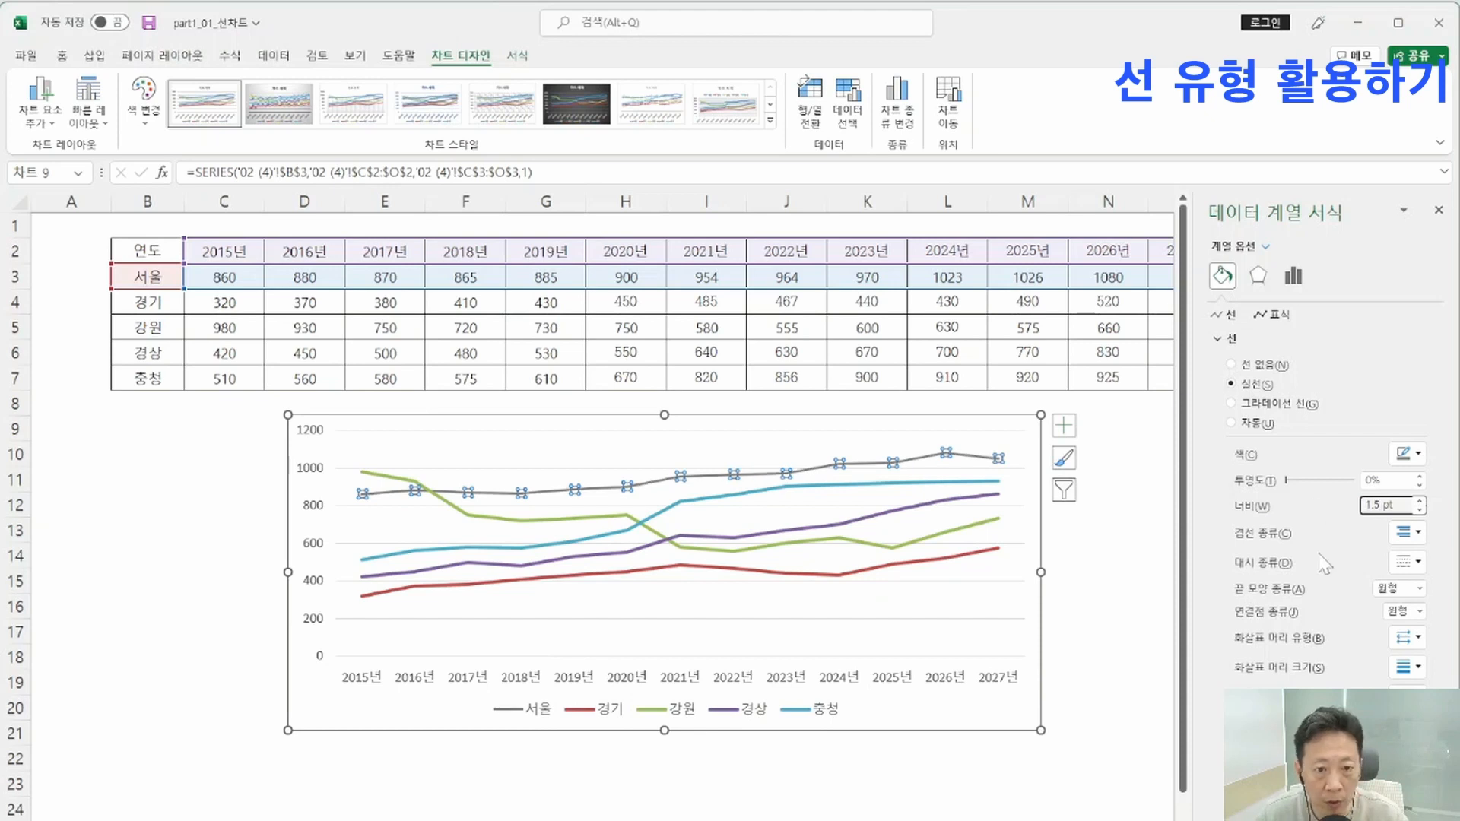
- Recolor the 충청 line to the same gray and set its width to 1.5 pt
{"action": "left_click", "coordinate": [841, 486]}
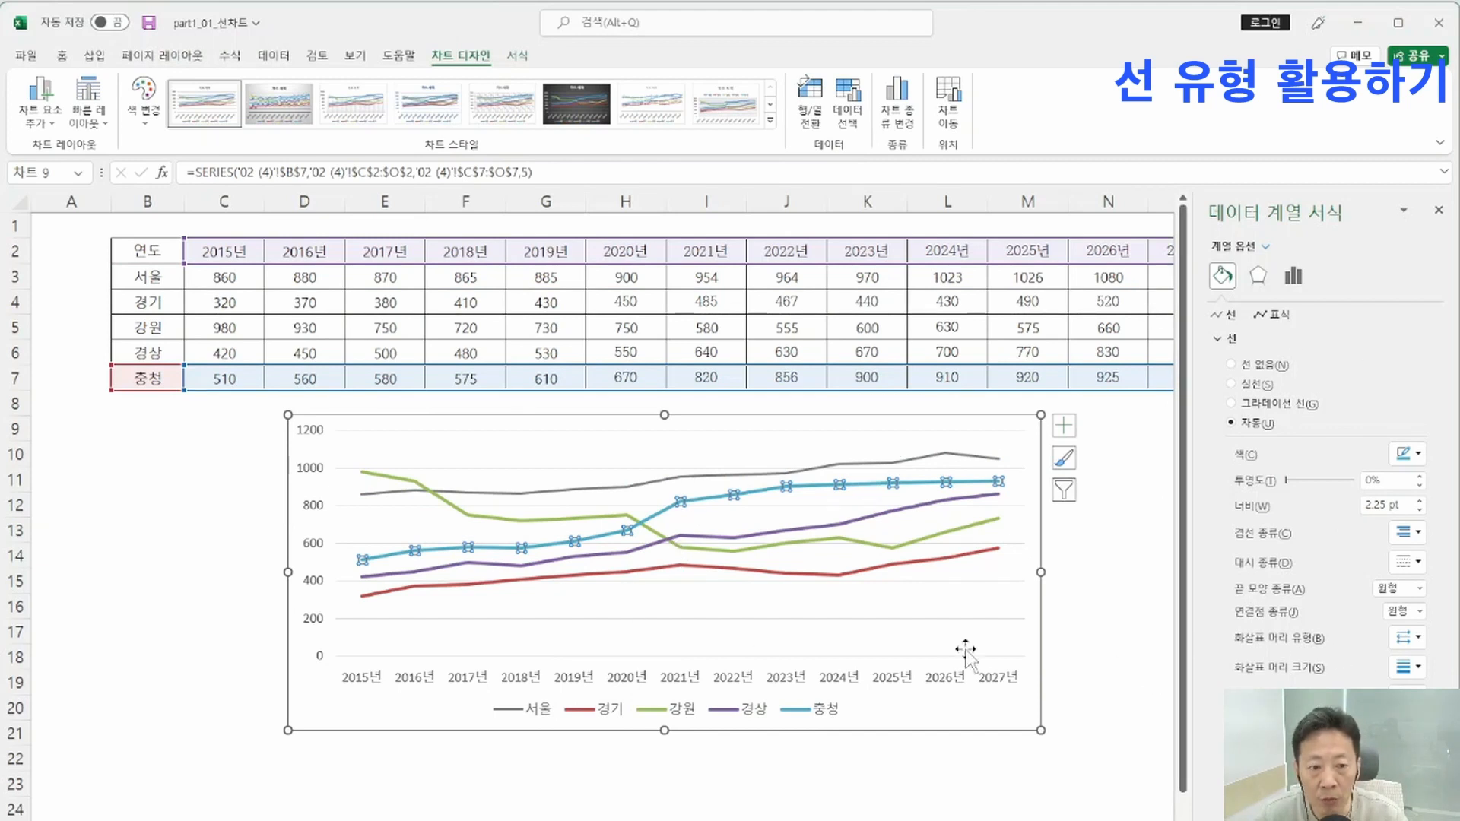
{"action": "left_click", "coordinate": [1405, 454]}
{"action": "left_click", "coordinate": [1401, 567]}
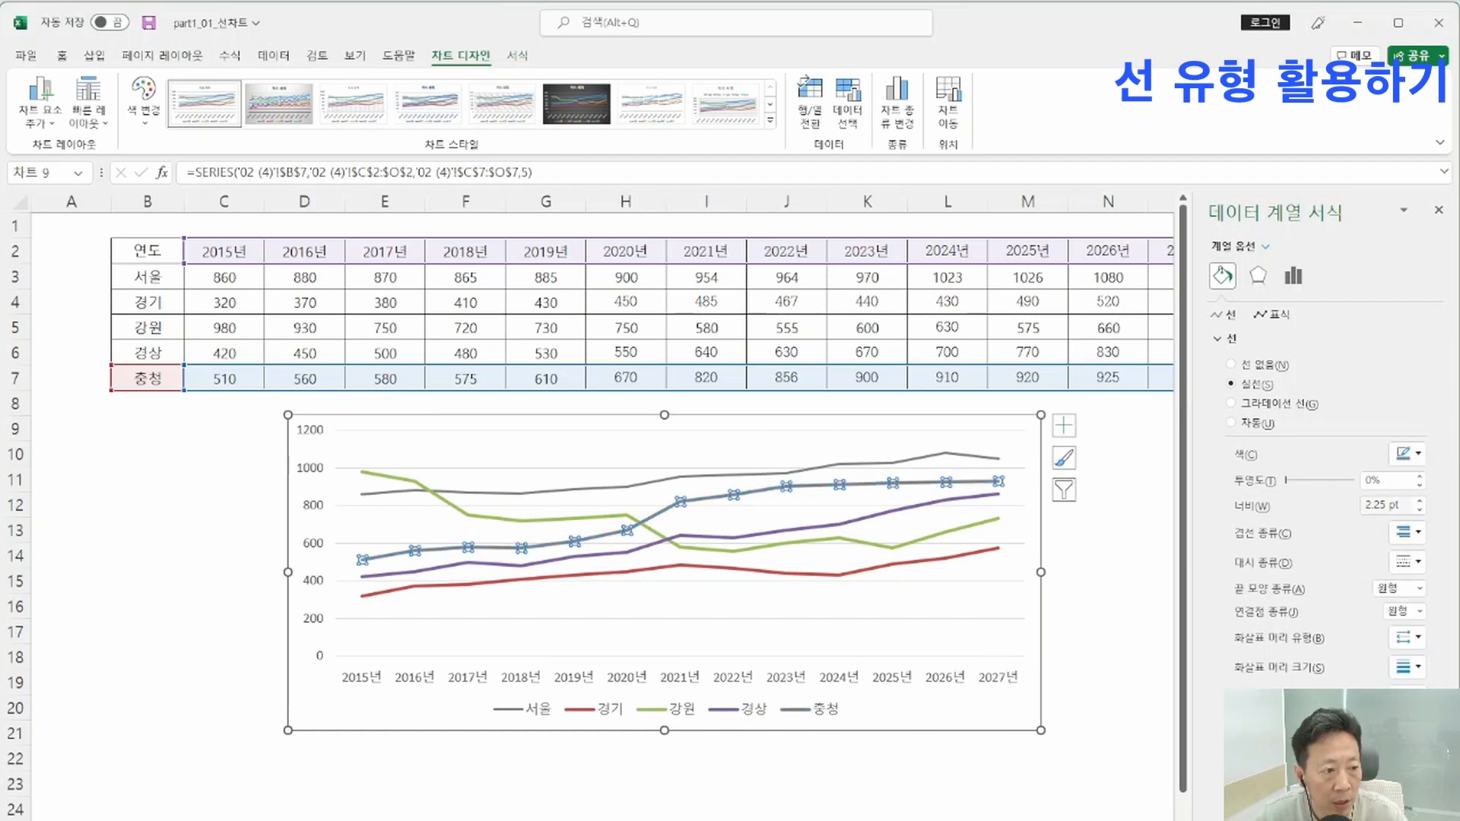
{"action": "left_click_drag", "start_coordinate": [1402, 506], "coordinate": [1329, 505]}
{"action": "type", "text": "1.5"}
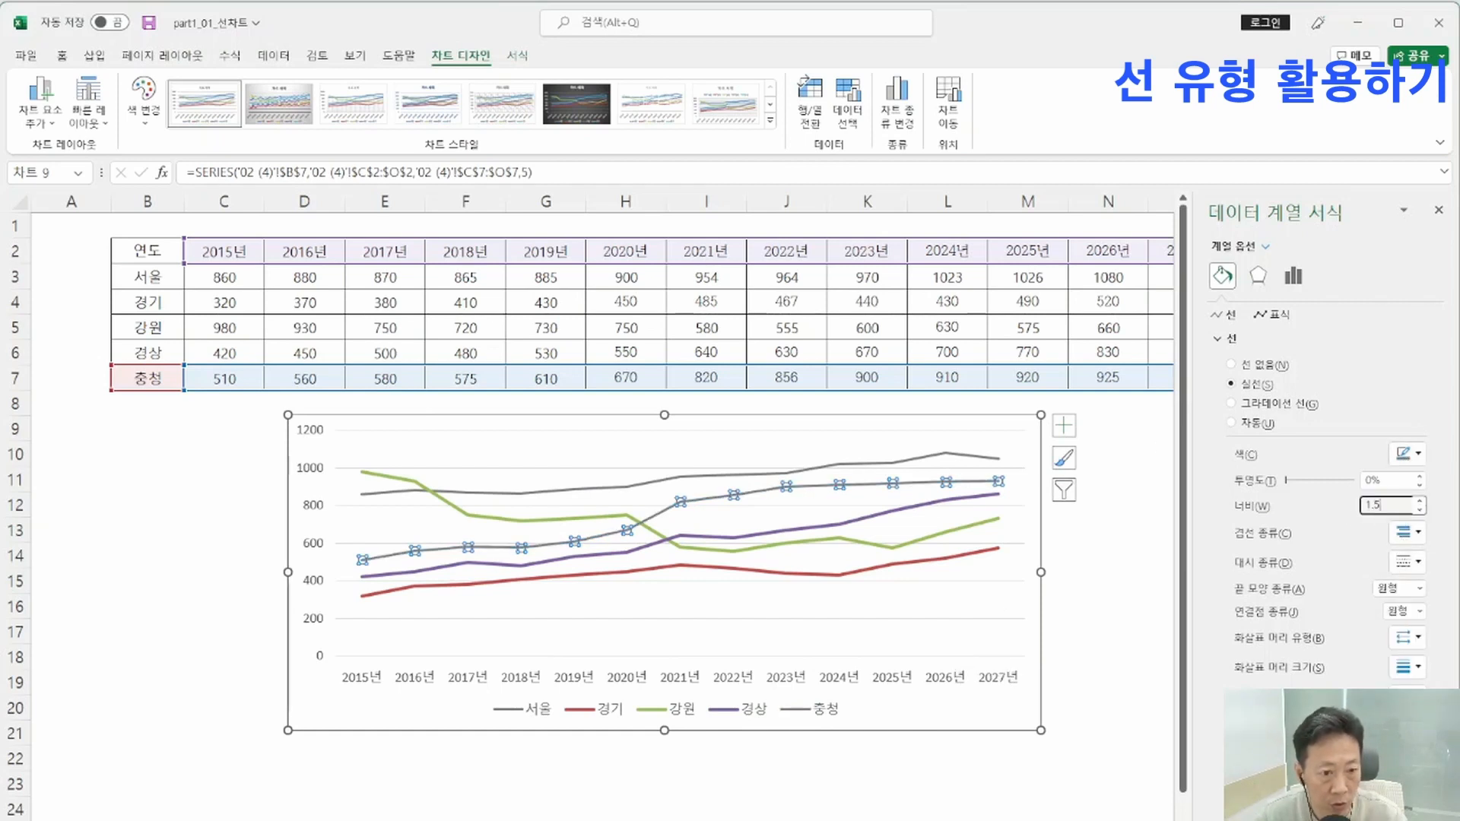
- Recolor the 경상 line to the same gray and set its width to 1.5 pt
{"action": "left_click", "coordinate": [911, 510]}
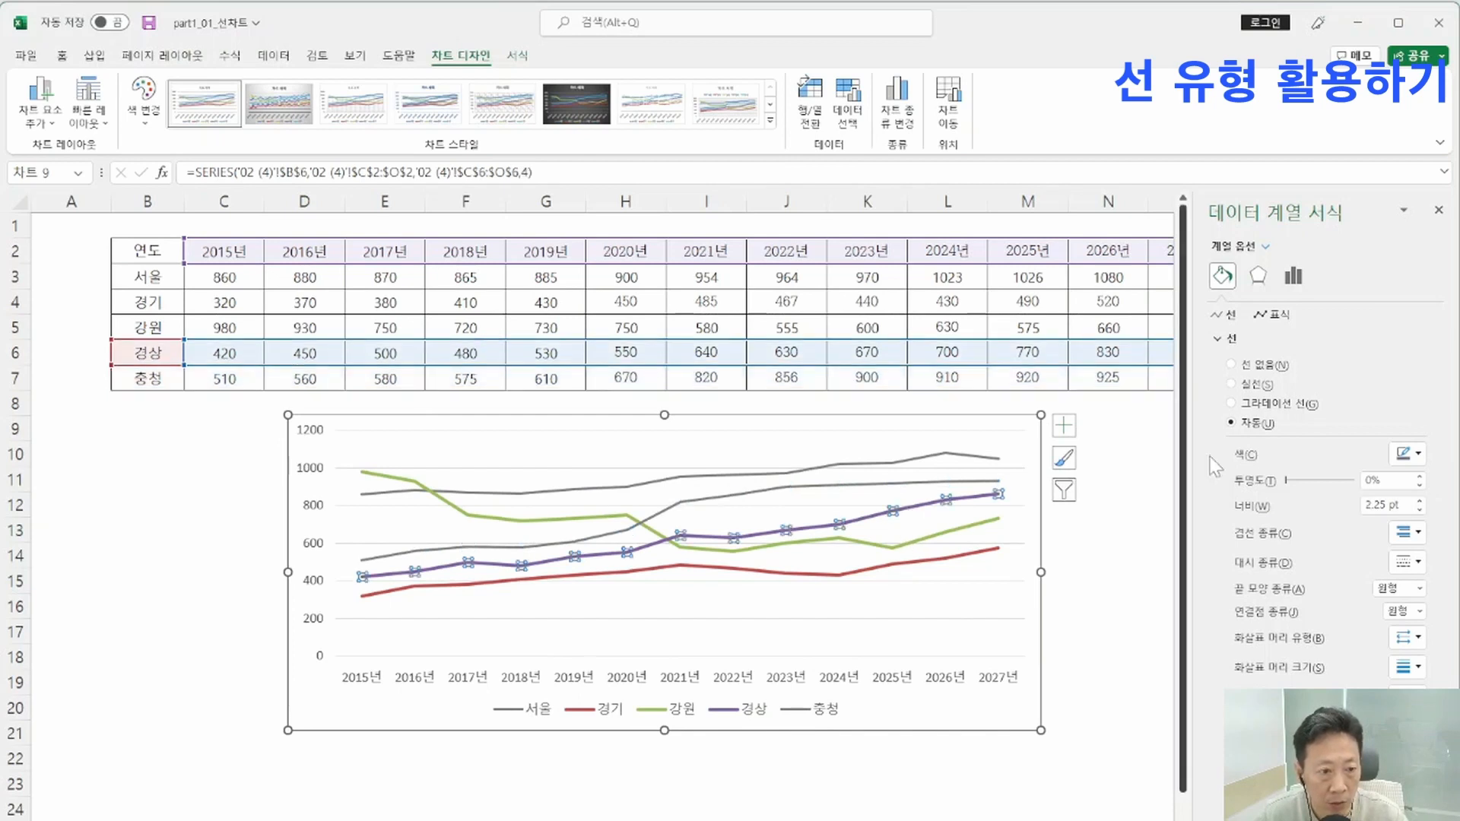
{"action": "left_click", "coordinate": [1405, 454]}
{"action": "left_click", "coordinate": [1396, 565]}
{"action": "left_click_drag", "start_coordinate": [1402, 505], "coordinate": [1365, 506]}
{"action": "type", "text": "1.5"}
{"action": "key", "text": "Return"}
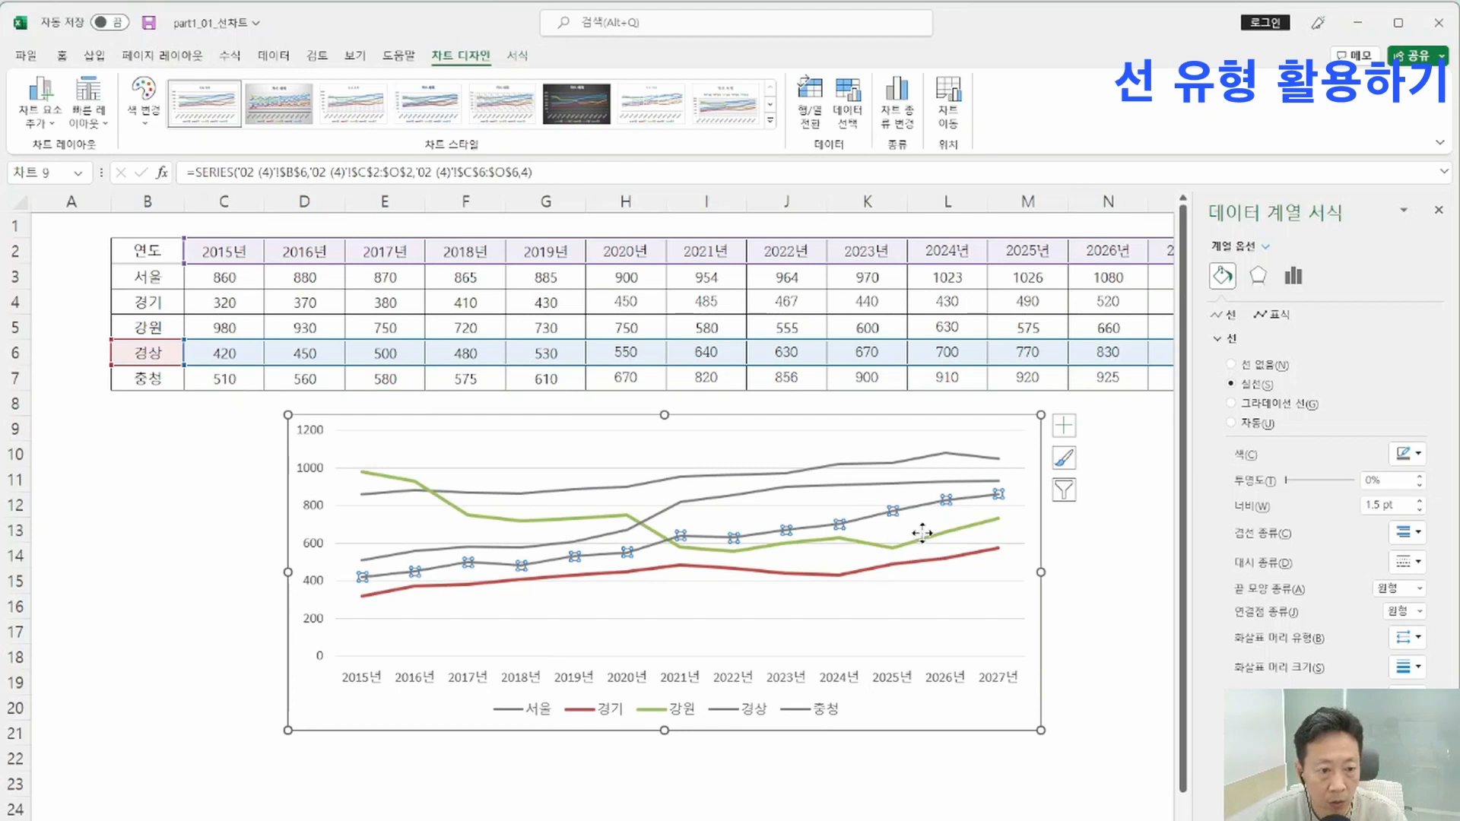
- Recolor the 강원 line to the same gray and set its width to 1.5 pt
{"action": "left_click", "coordinate": [921, 540]}
{"action": "left_click", "coordinate": [1405, 454]}
{"action": "left_click", "coordinate": [1396, 565]}
{"action": "left_click_drag", "start_coordinate": [1402, 506], "coordinate": [1303, 511]}
{"action": "type", "text": "1.5"}
{"action": "key", "text": "Return"}
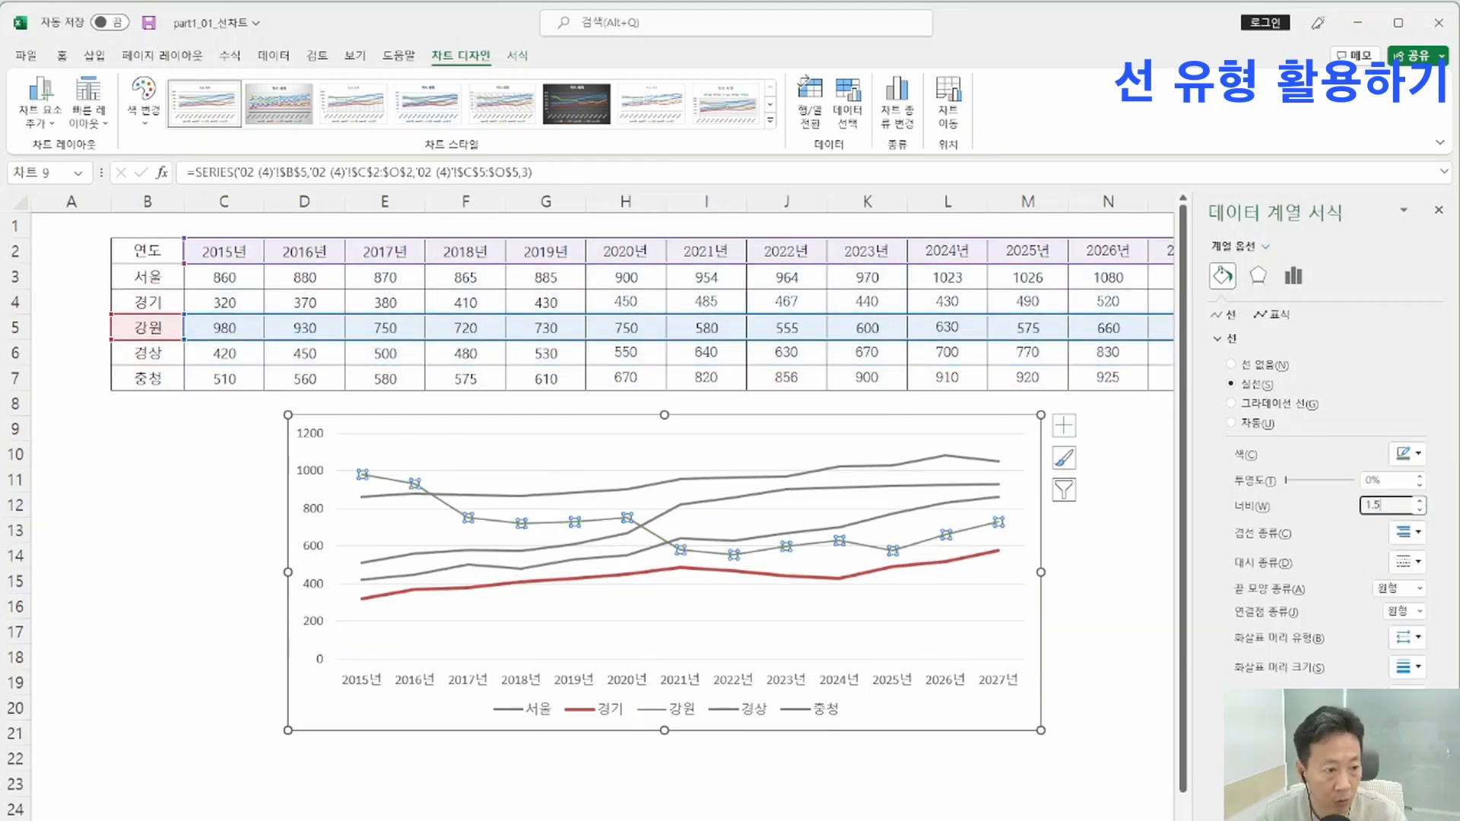
- Recolor the 경기 line to the same gray and set its width to 1.5 pt
{"action": "left_click", "coordinate": [973, 559]}
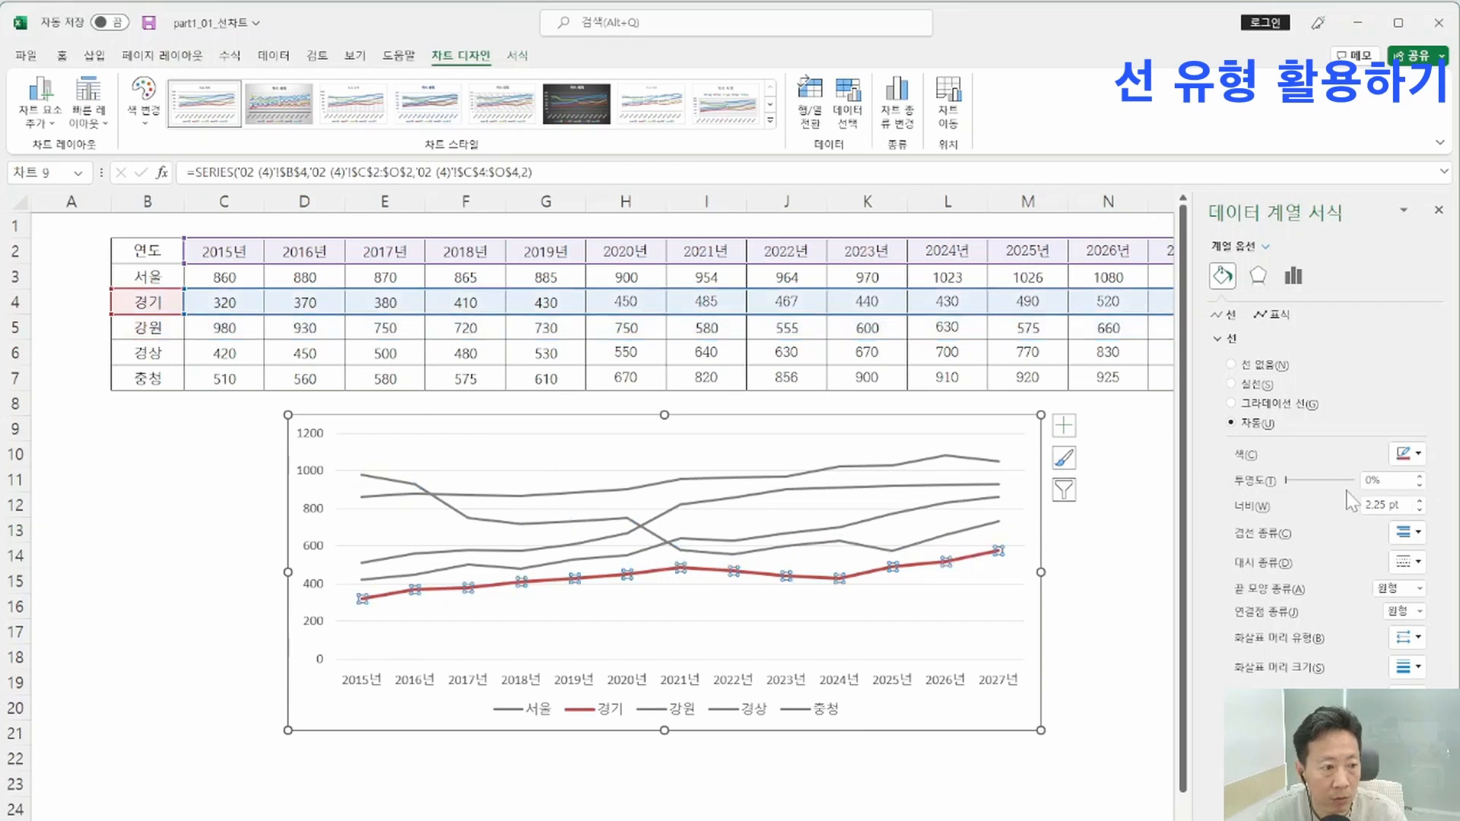
{"action": "left_click", "coordinate": [1405, 454]}
{"action": "left_click", "coordinate": [1397, 567]}
{"action": "left_click_drag", "start_coordinate": [1407, 505], "coordinate": [1312, 509]}
{"action": "type", "text": "1.5"}
{"action": "key", "text": "Return"}
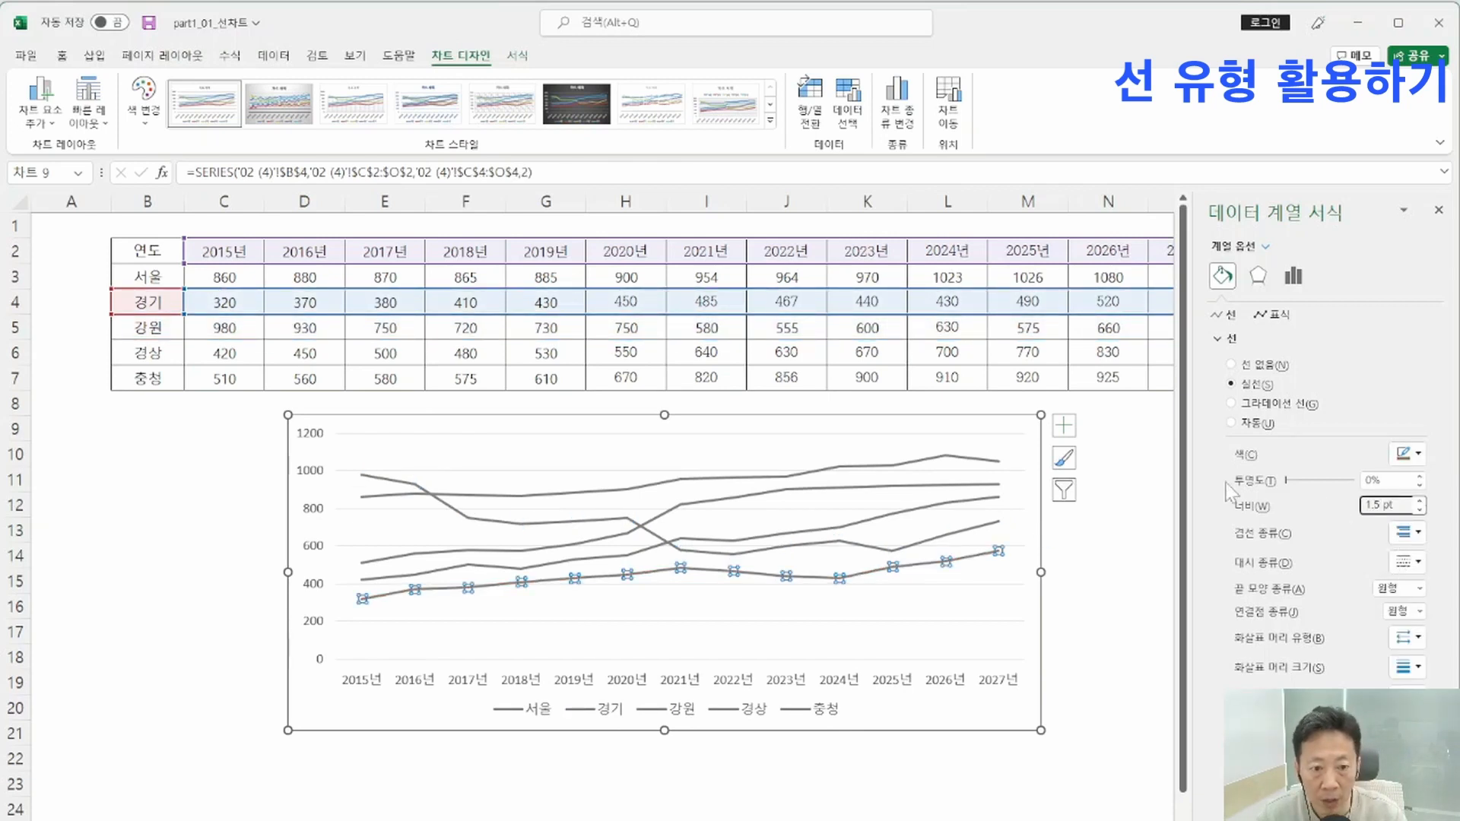
{"action": "left_click", "coordinate": [429, 703]}
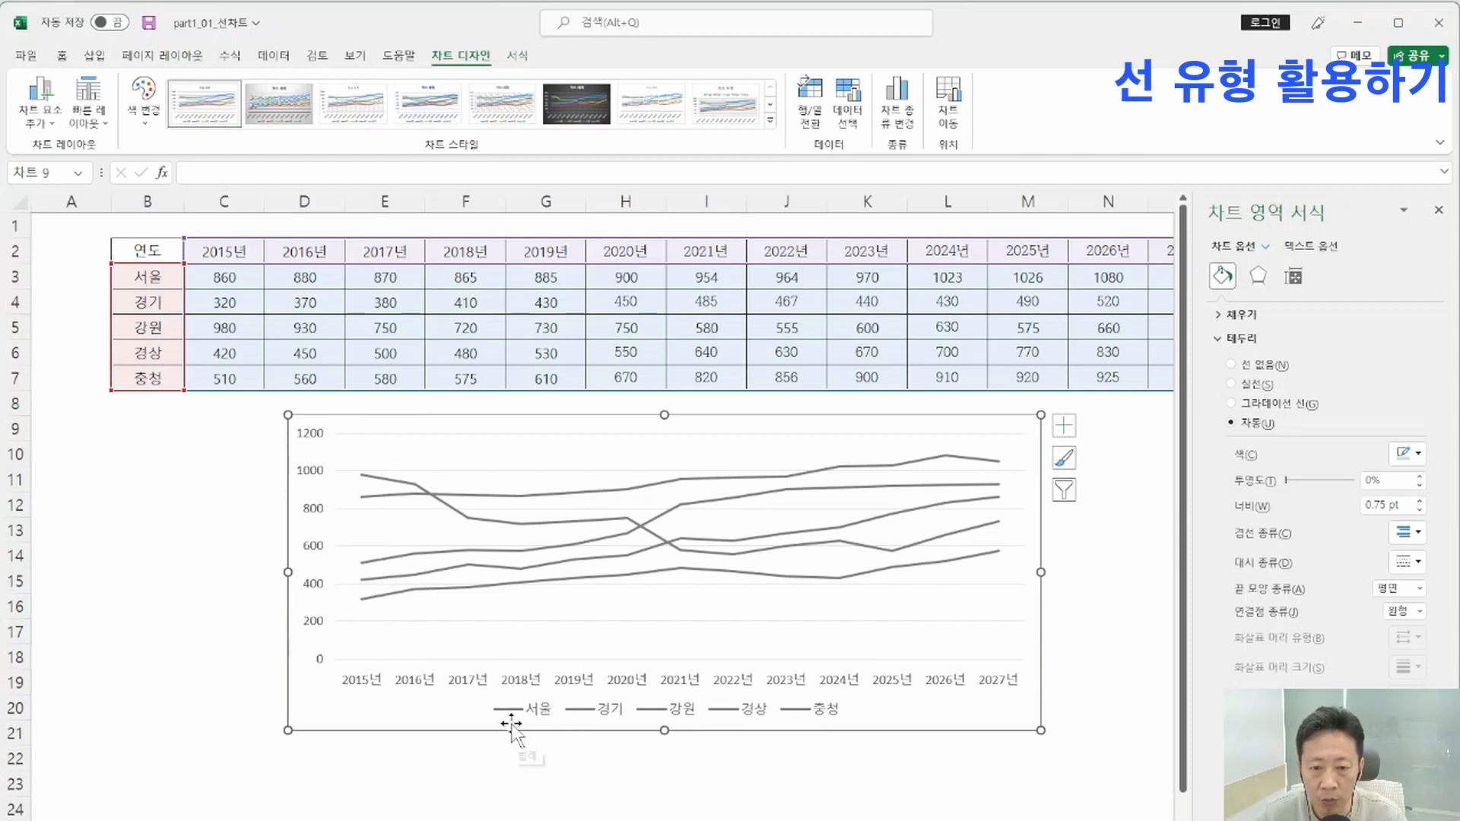
{"action": "left_click", "coordinate": [433, 496]}
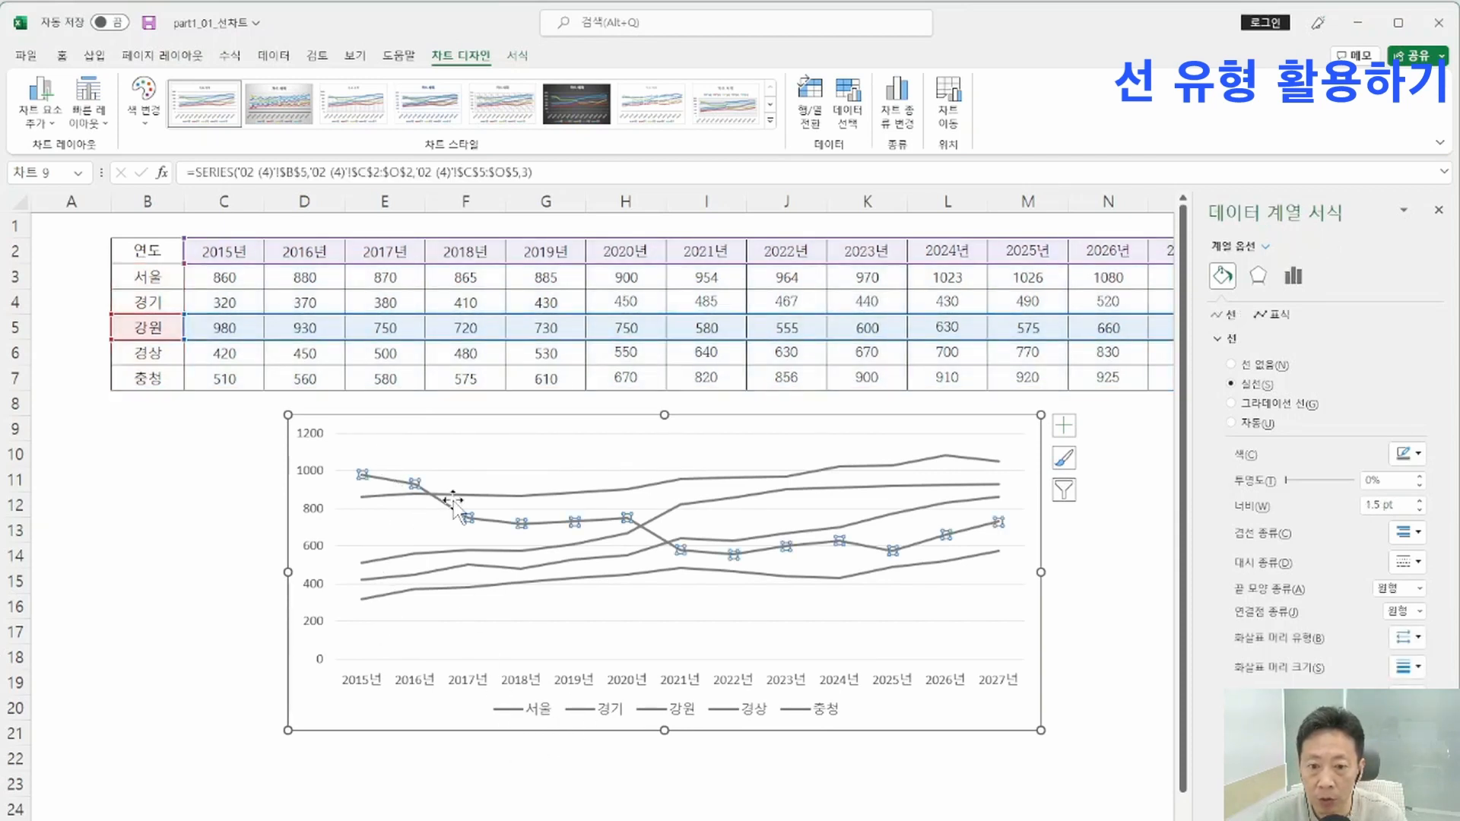
{"action": "left_click", "coordinate": [454, 498]}
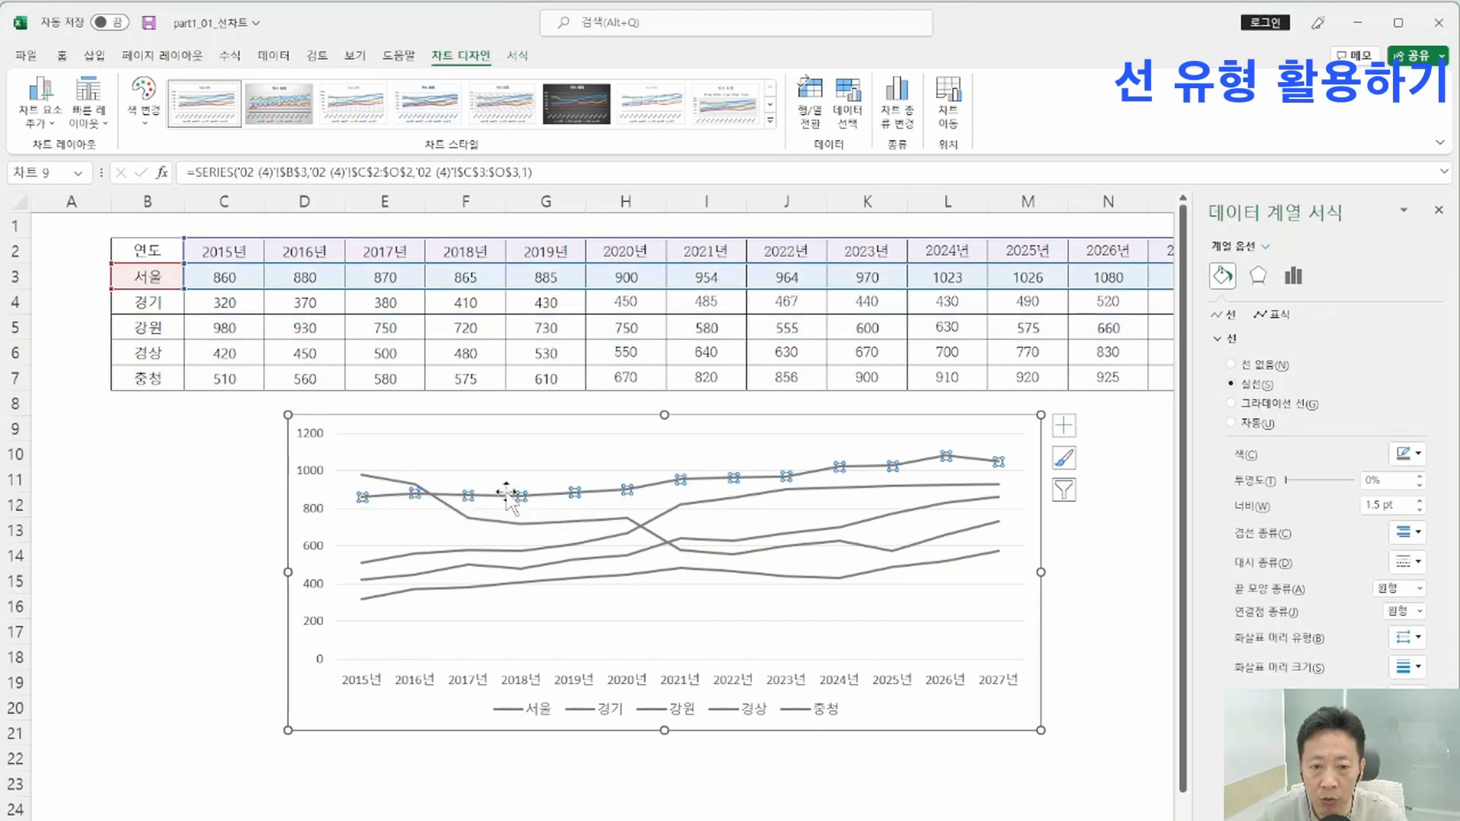
{"action": "left_click", "coordinate": [467, 519]}
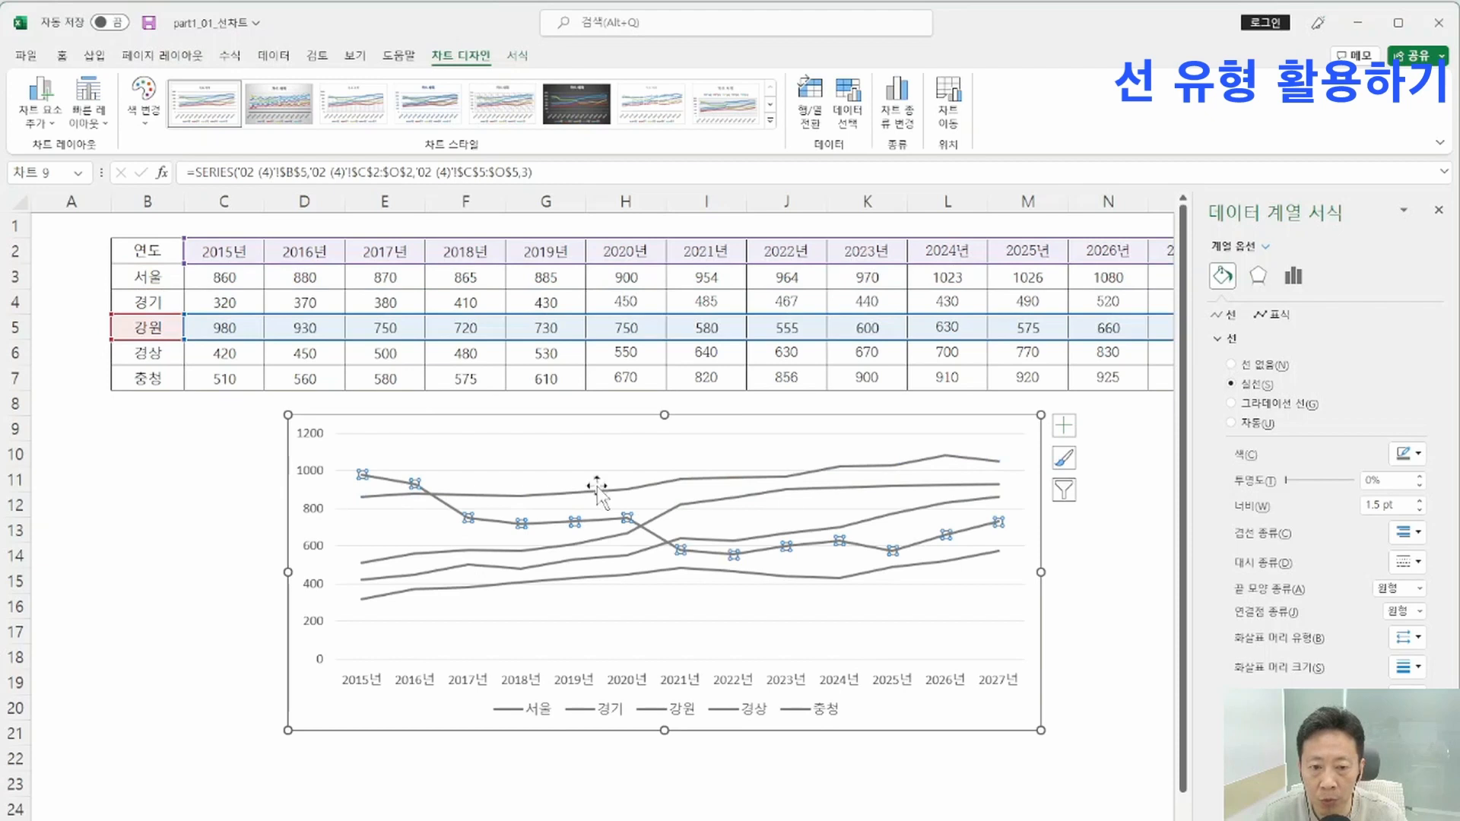
{"action": "left_click", "coordinate": [1438, 210]}
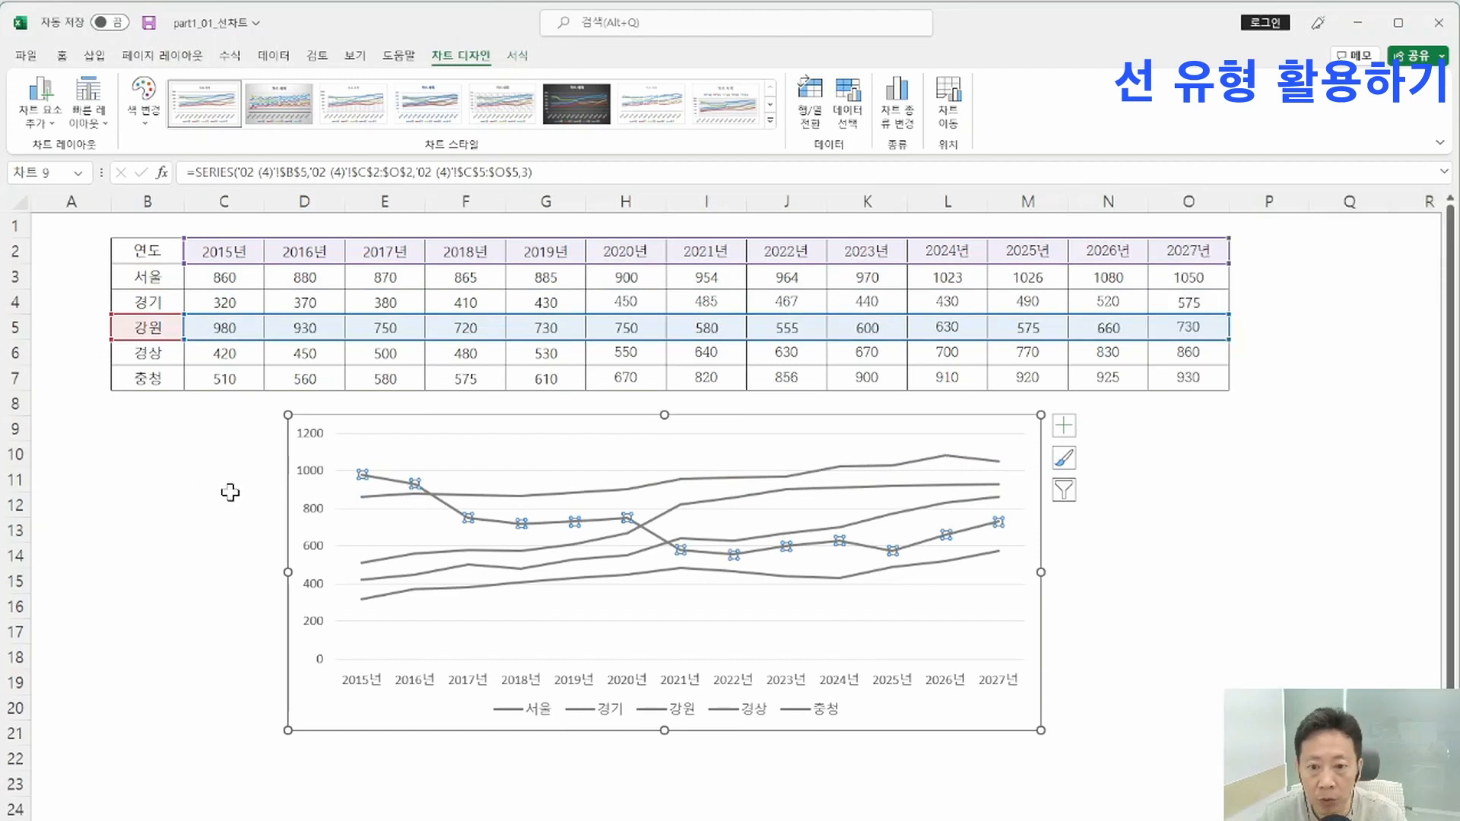
- Change the dash type of the 강원 line to a dotted line in its data series formatting
{"action": "right_click", "coordinate": [401, 483]}
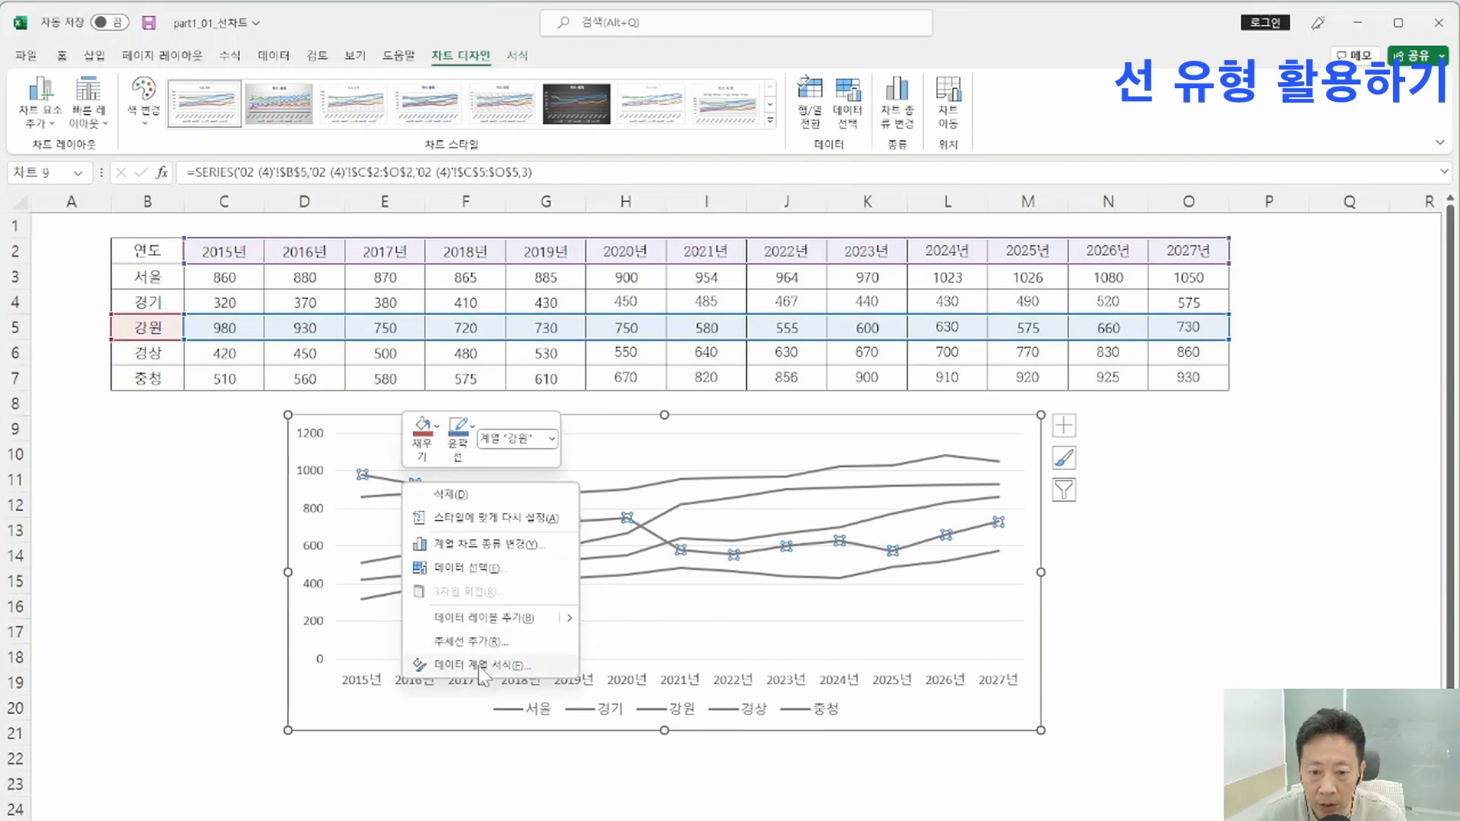
{"action": "left_click", "coordinate": [479, 666]}
{"action": "left_click", "coordinate": [1222, 275]}
{"action": "left_click", "coordinate": [1219, 337]}
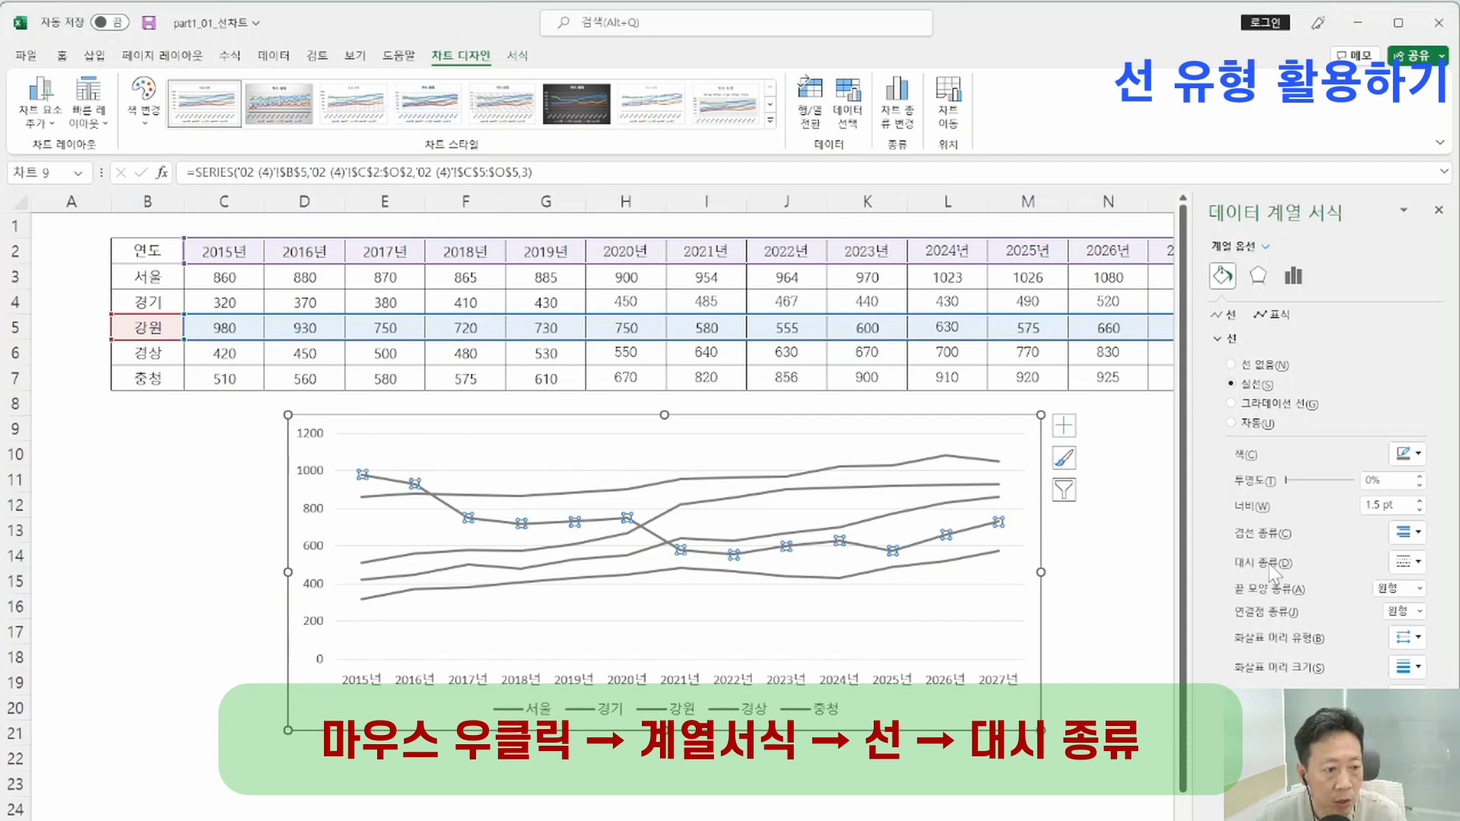
{"action": "left_click", "coordinate": [1403, 567]}
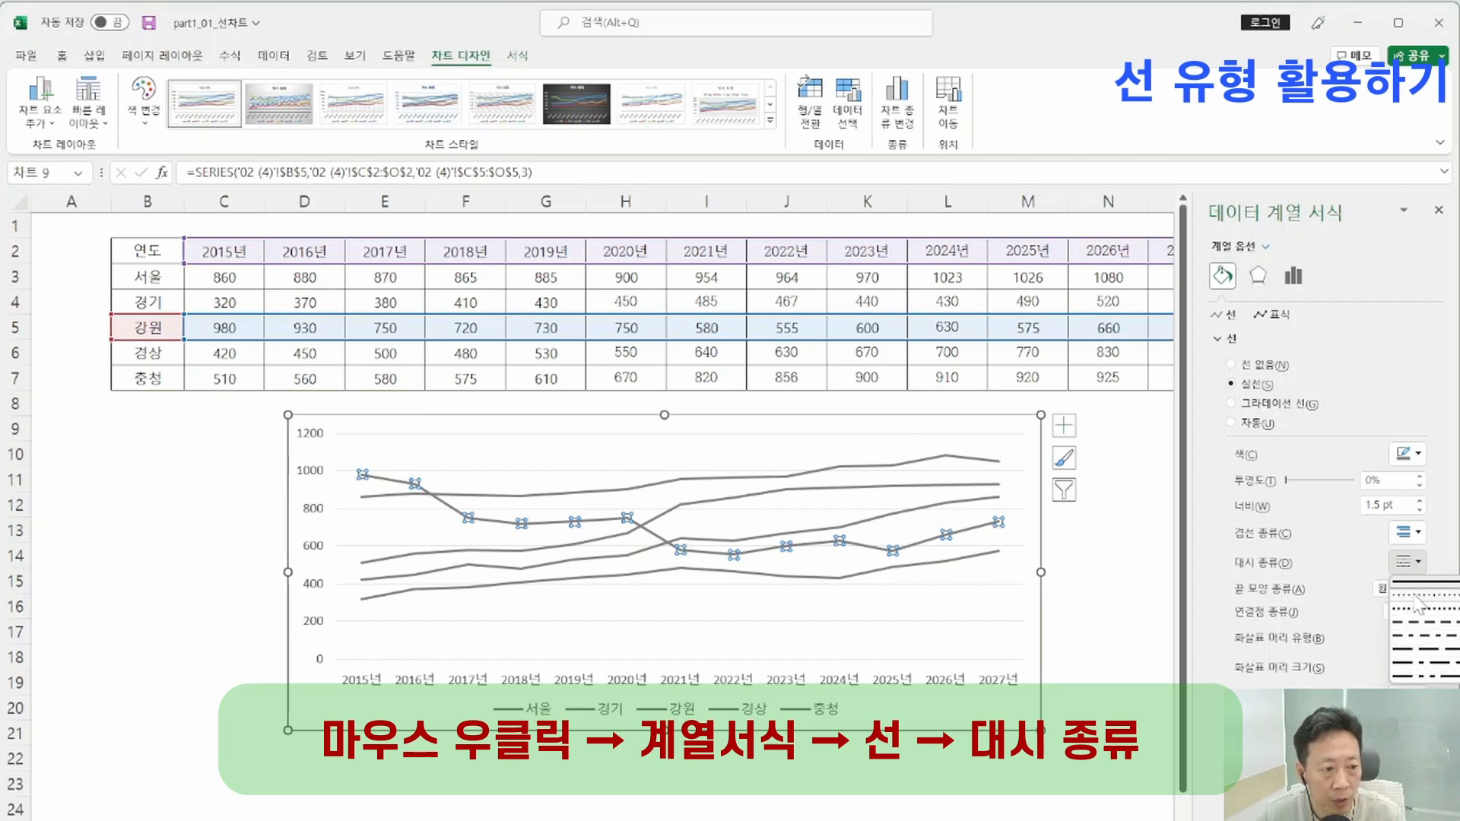
{"action": "left_click", "coordinate": [1414, 601]}
- Change the dash type of the 충청 line to a dashed line
{"action": "left_click", "coordinate": [670, 510]}
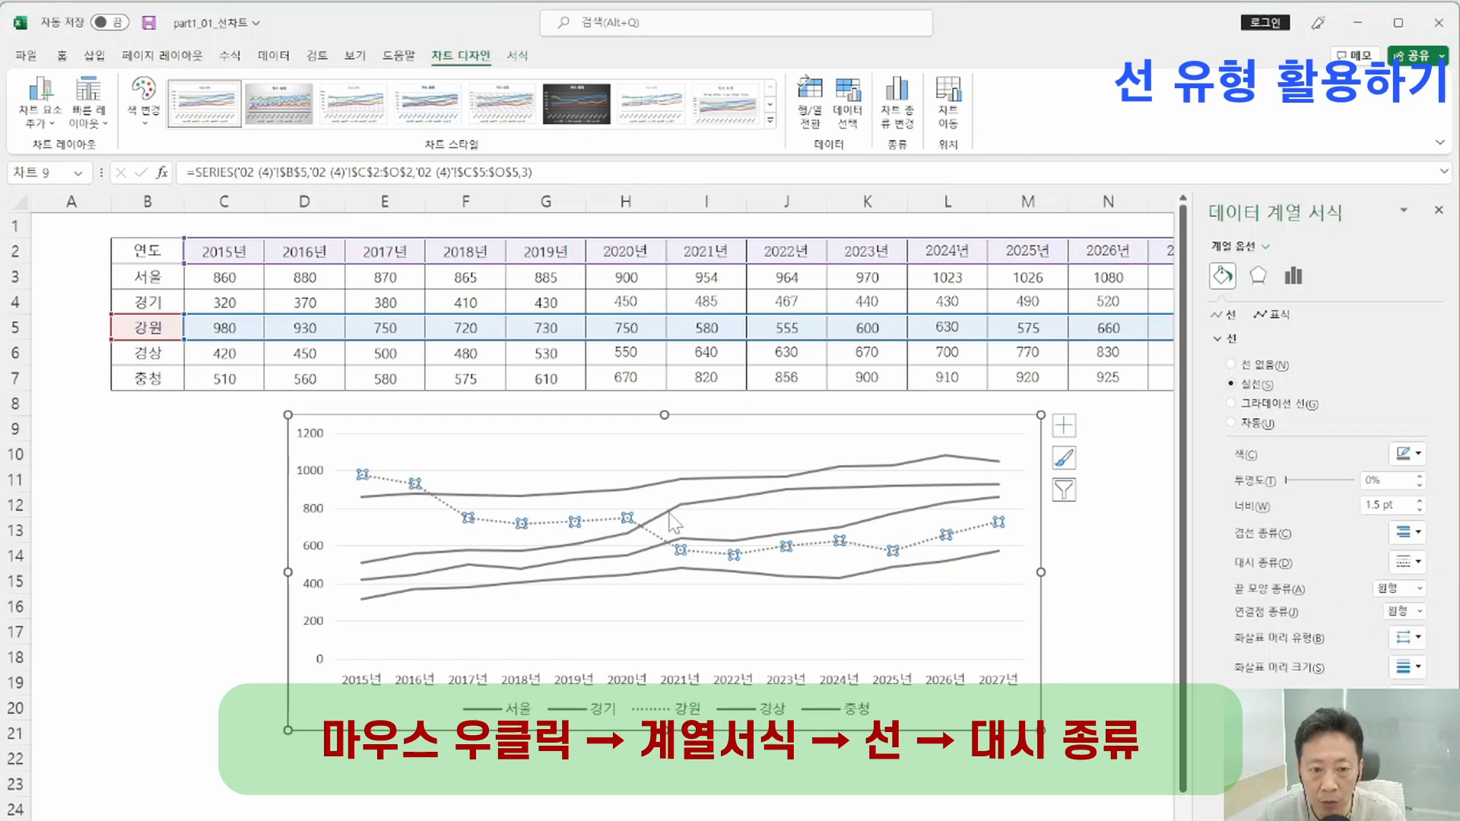
{"action": "left_click", "coordinate": [1411, 565]}
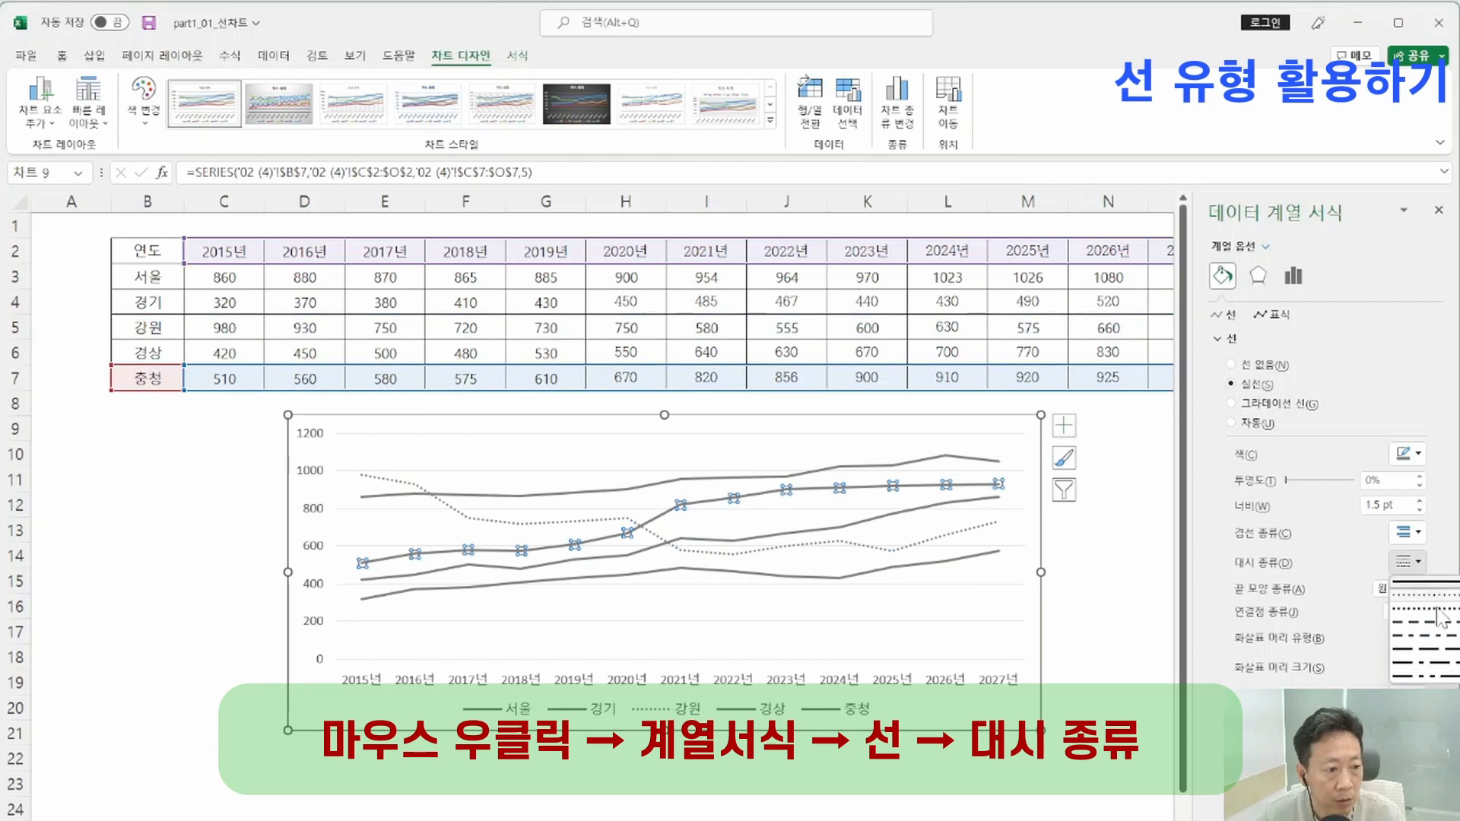
{"action": "left_click", "coordinate": [1435, 620]}
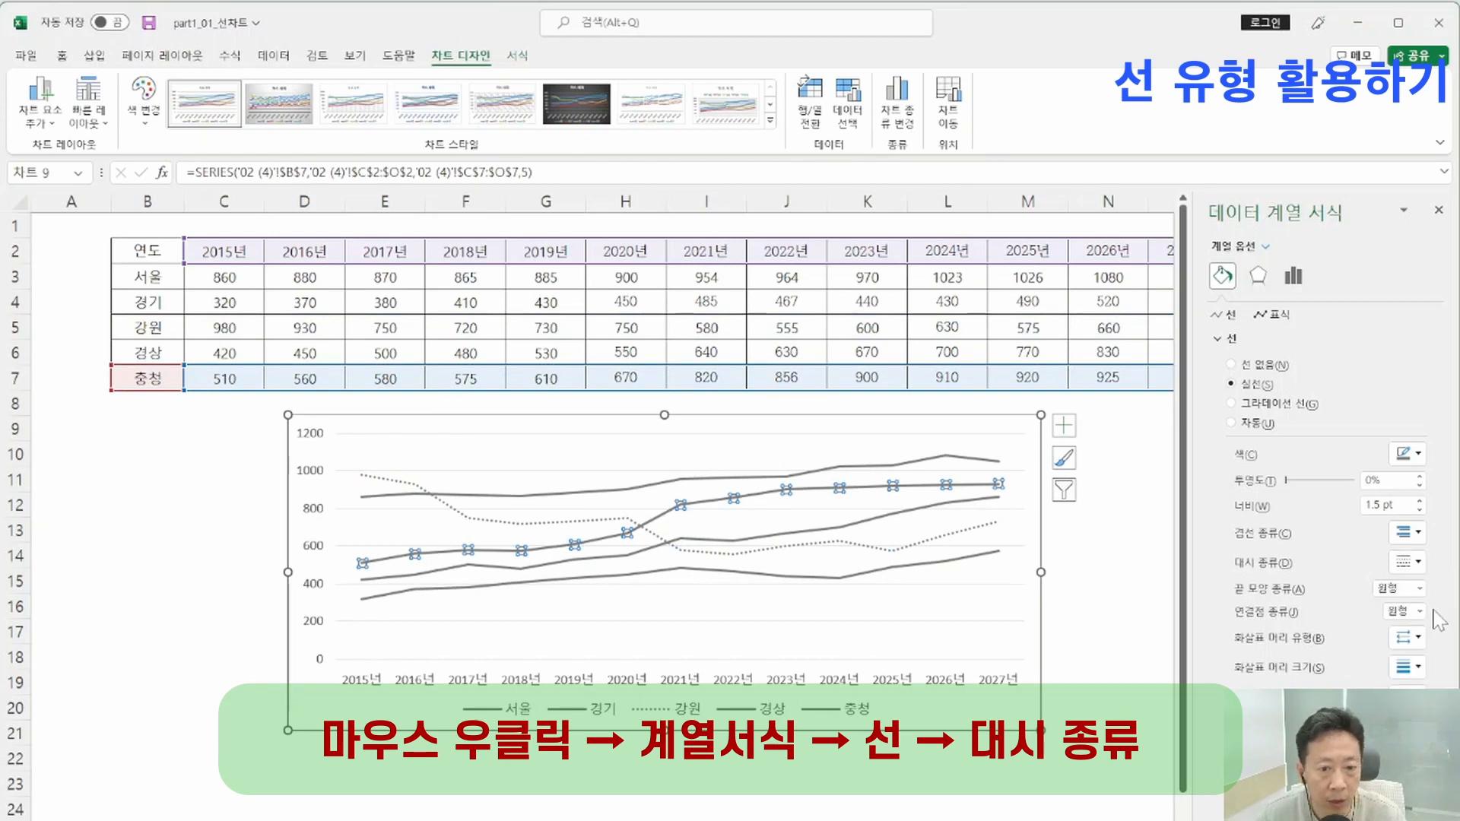
- Change the dash type of the 경상 line to a dashed line
{"action": "left_click", "coordinate": [634, 563]}
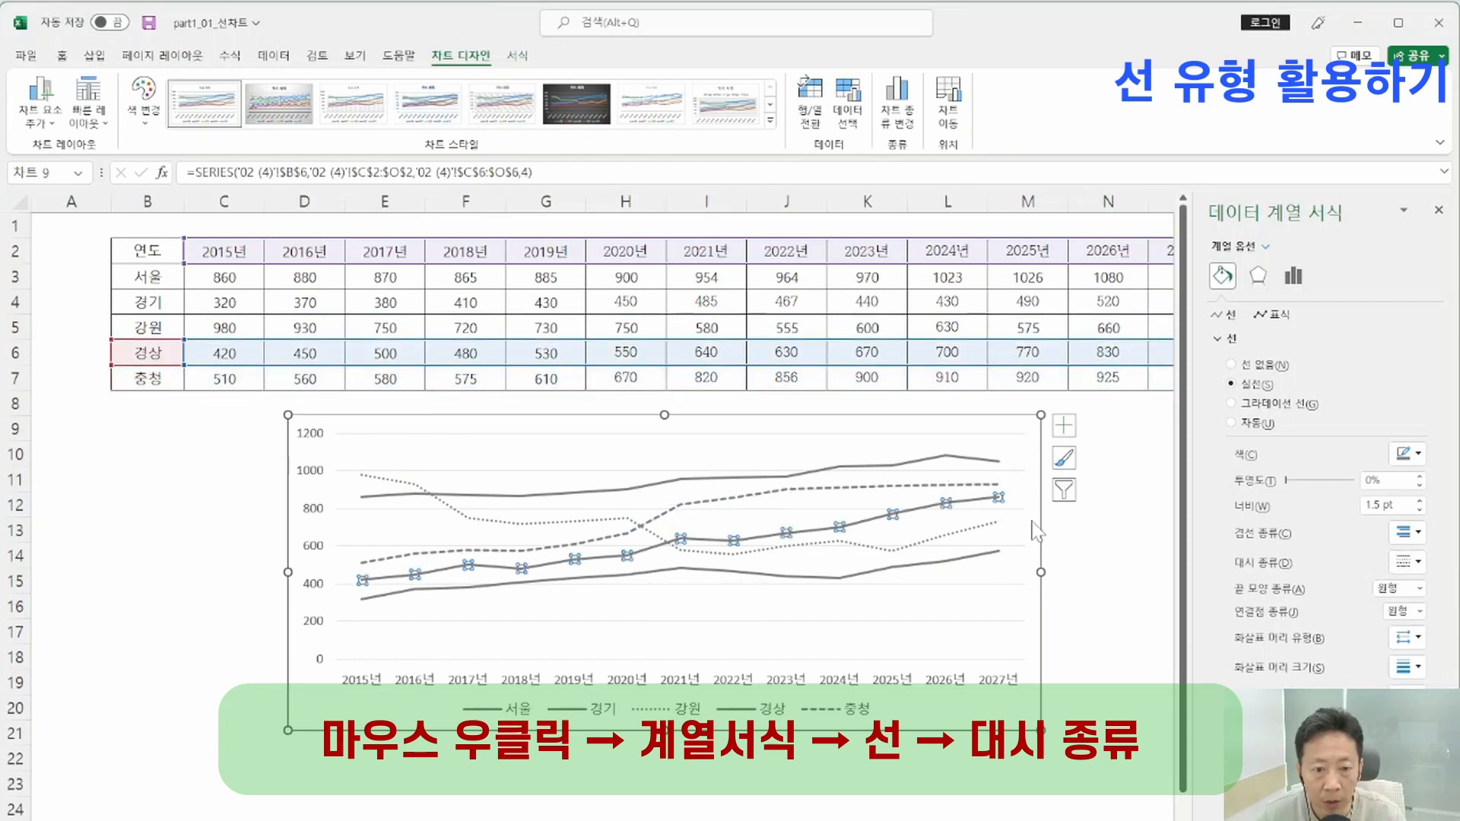
{"action": "left_click", "coordinate": [1408, 562]}
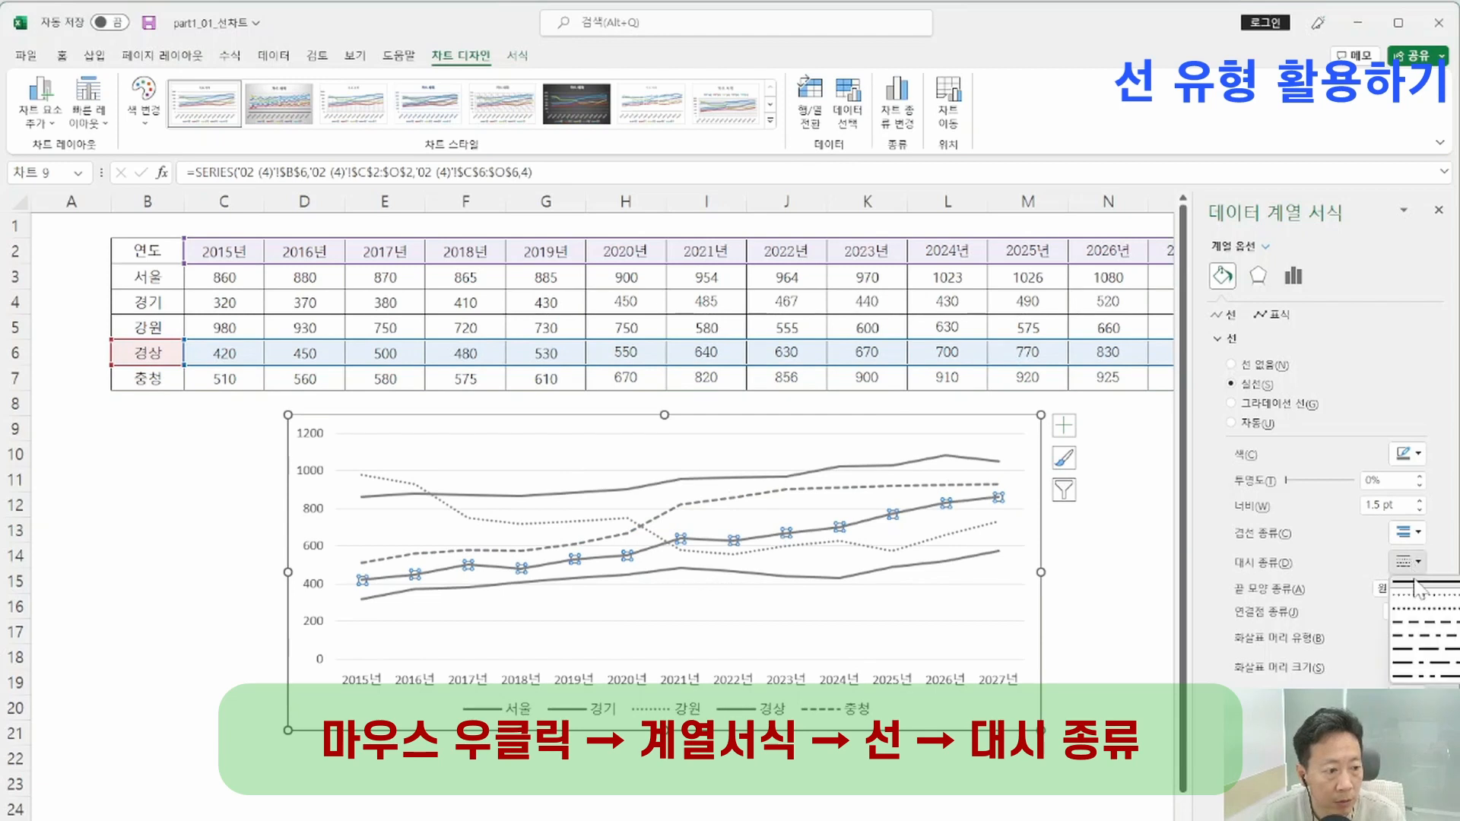
{"action": "left_click", "coordinate": [1421, 624]}
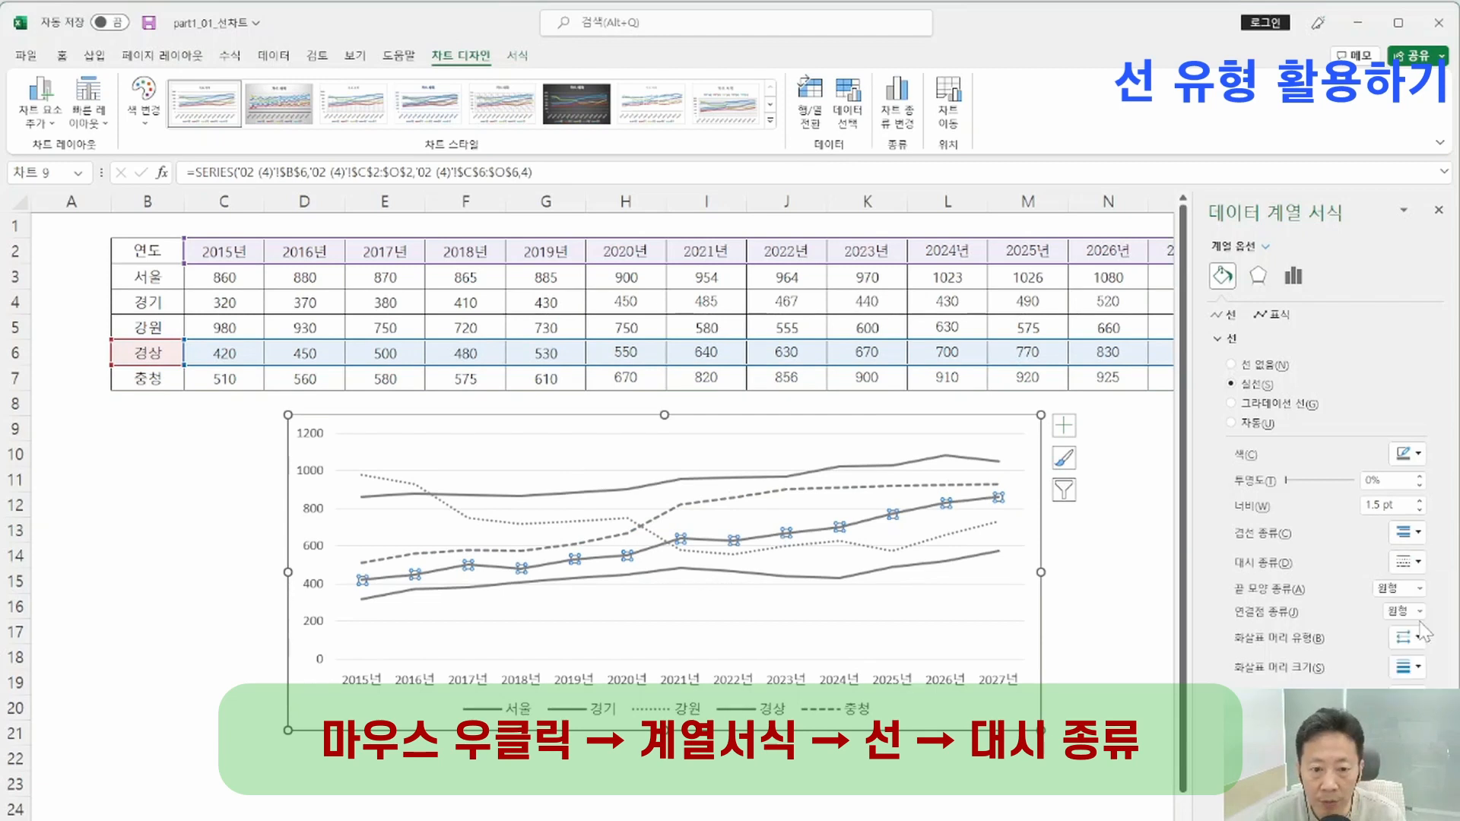
- Change the dash type of the 경기 line to a long dash-dot line
{"action": "left_click", "coordinate": [685, 566]}
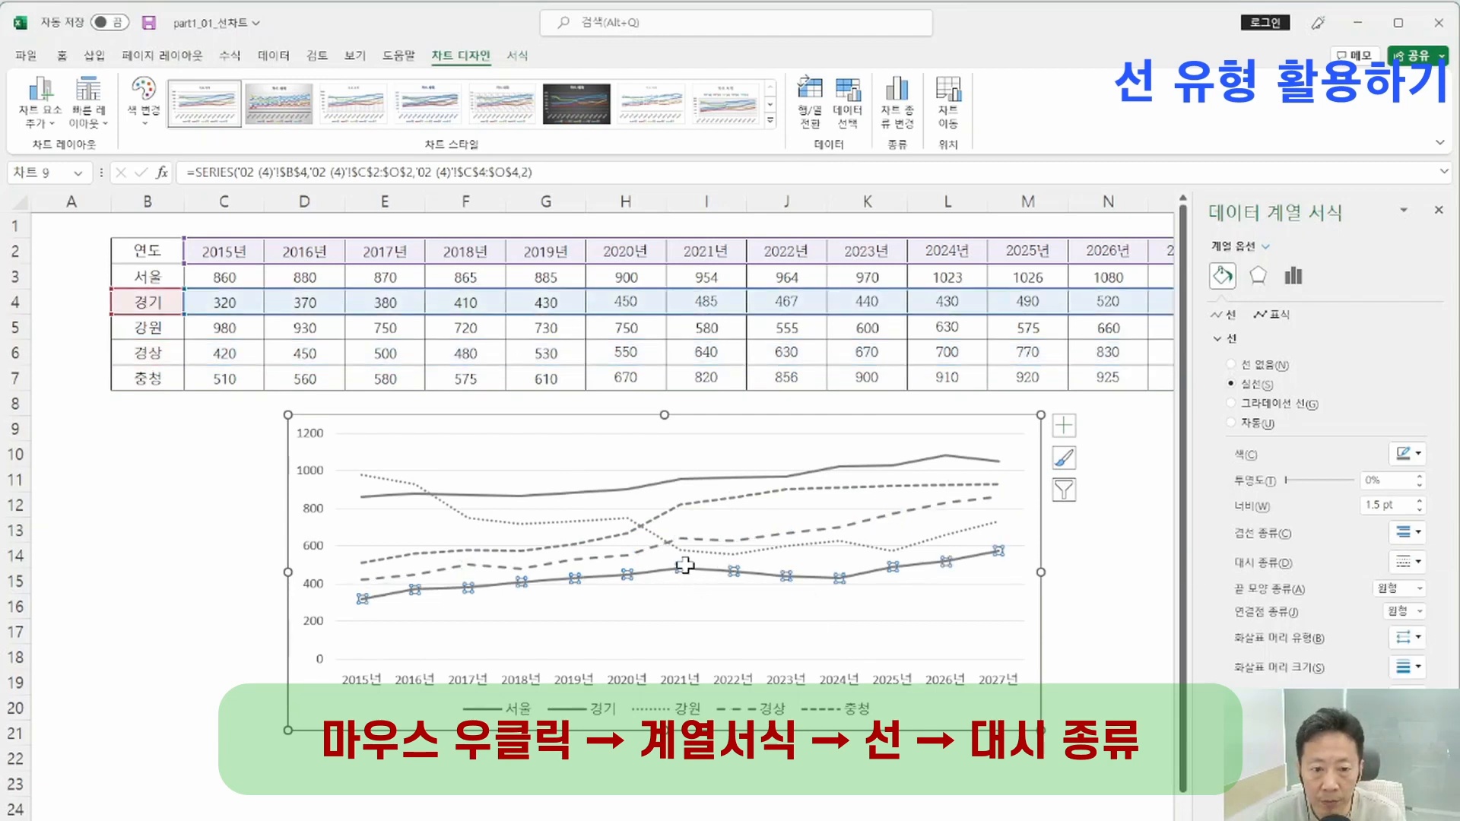
{"action": "left_click", "coordinate": [1405, 562]}
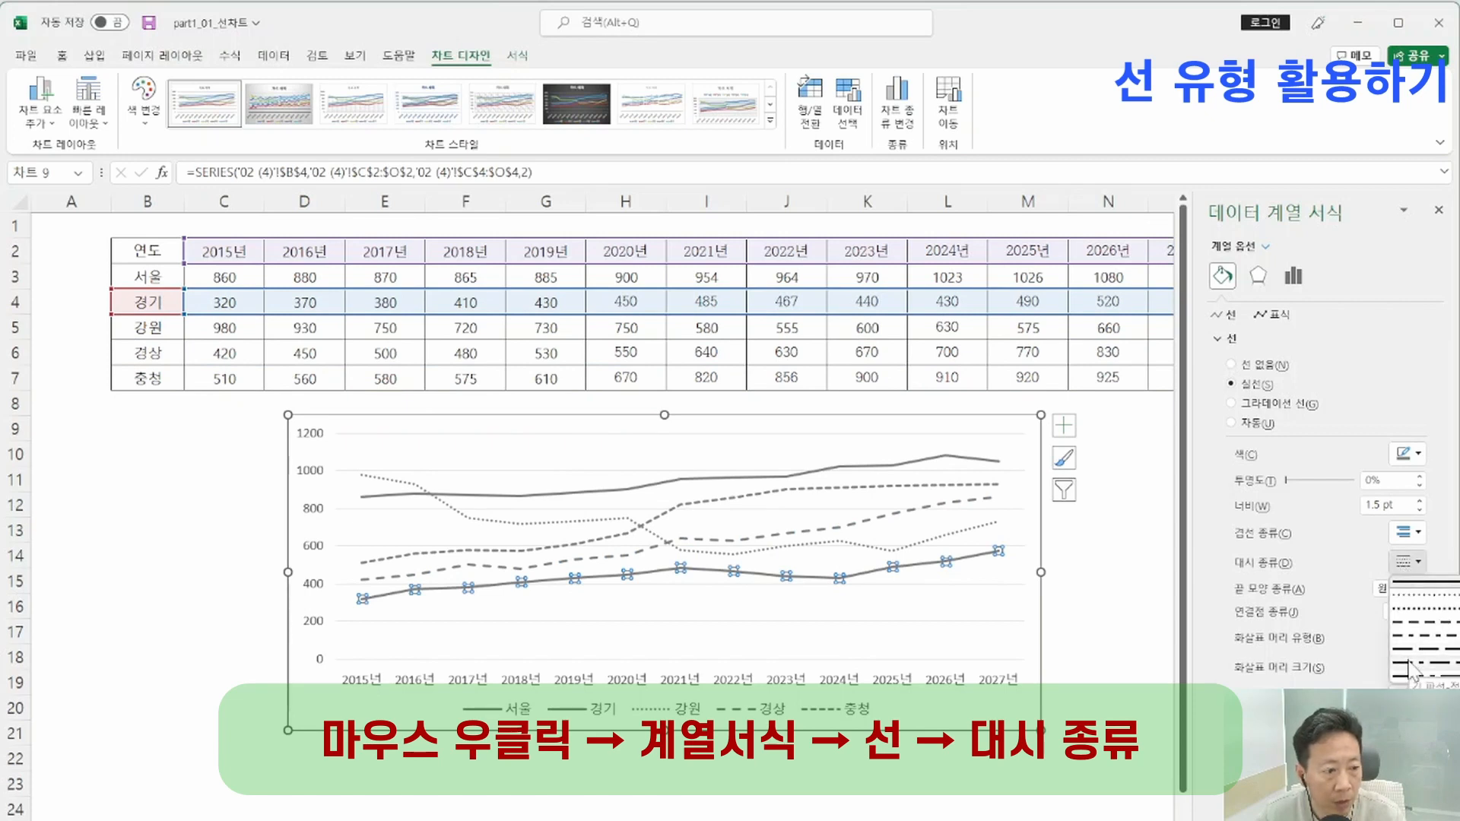
{"action": "left_click", "coordinate": [1412, 671]}
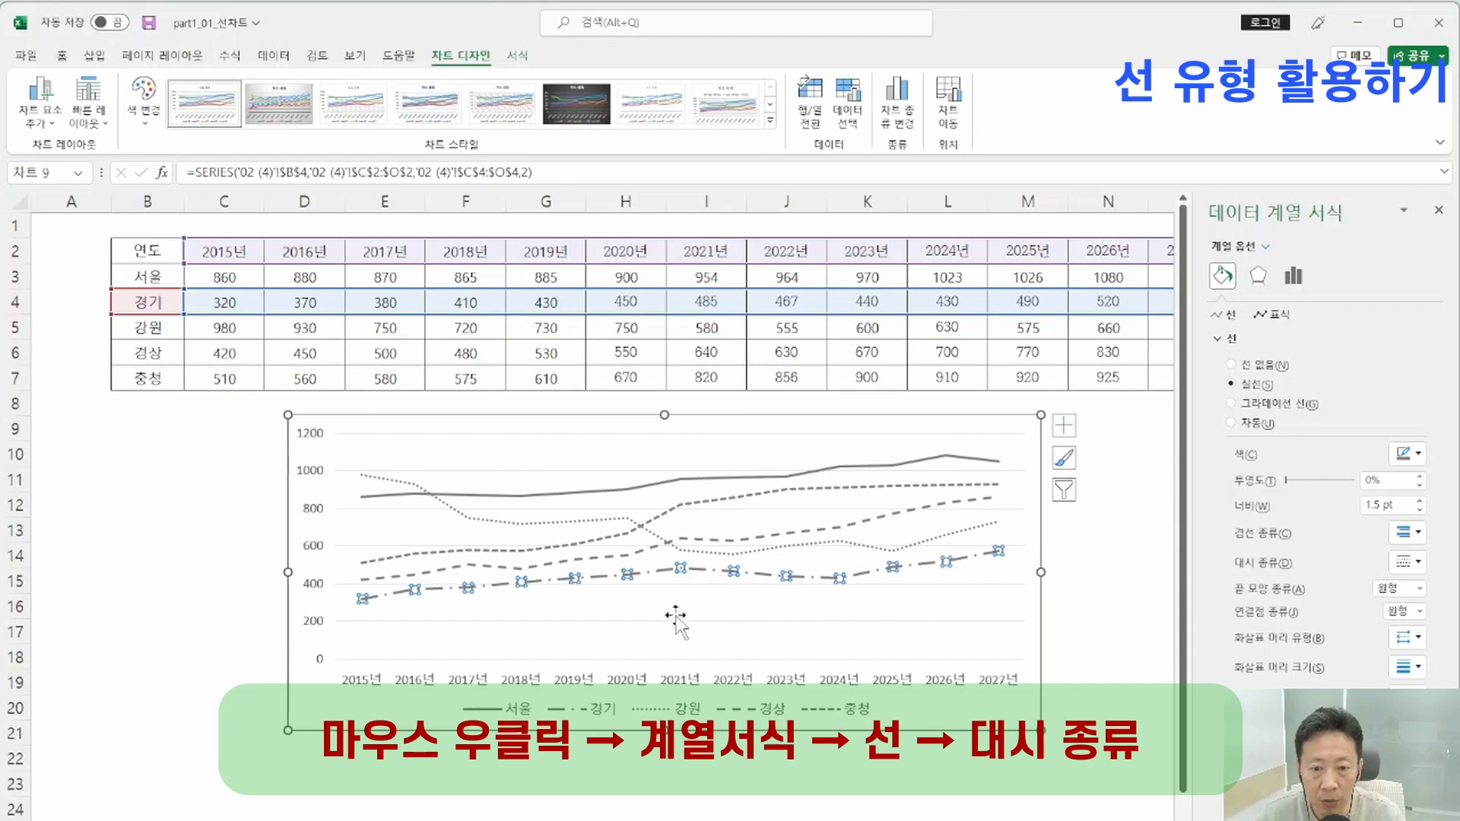
{"action": "left_click", "coordinate": [698, 641]}
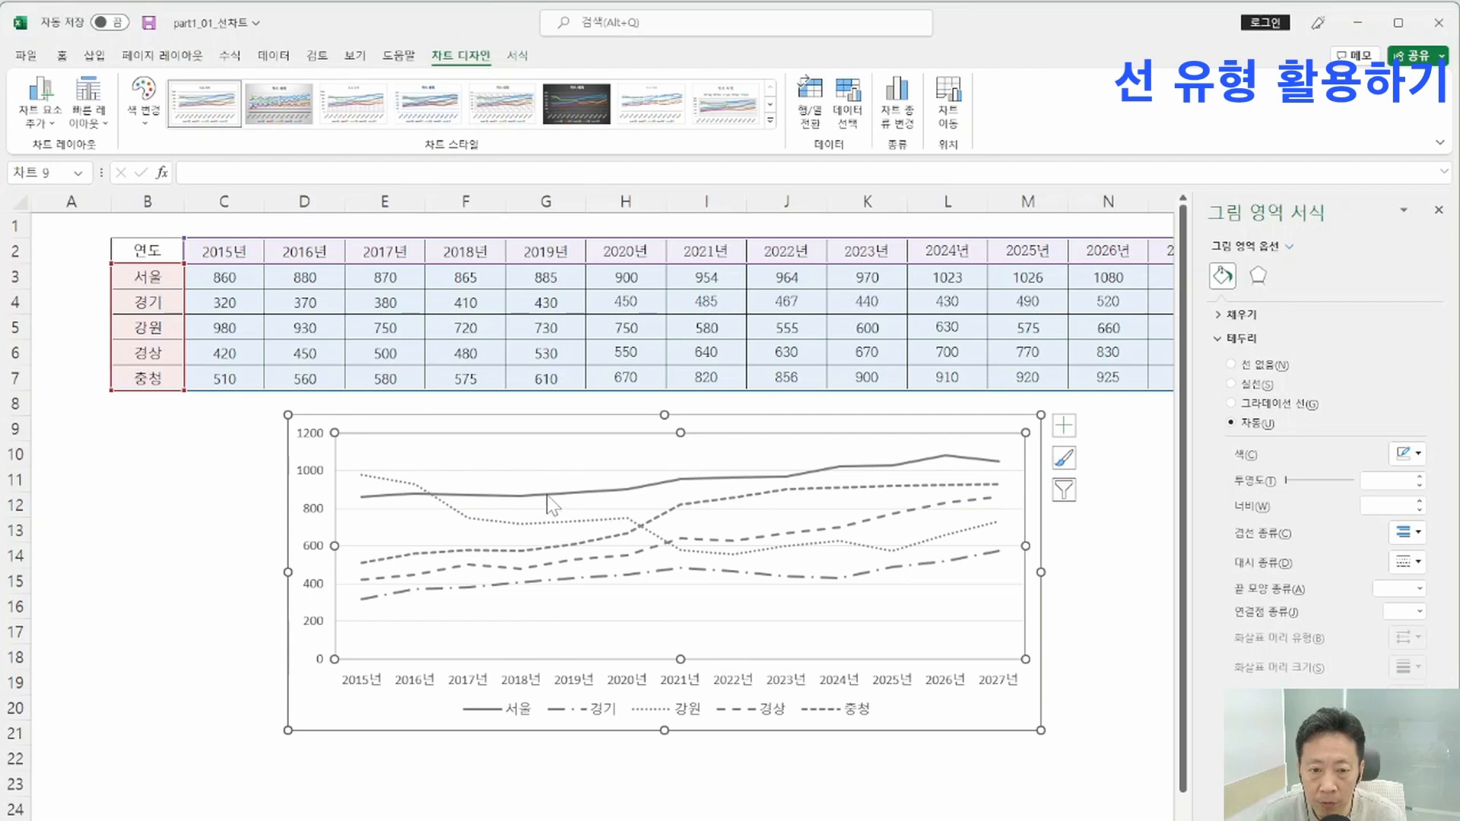
{"action": "left_click", "coordinate": [569, 493]}
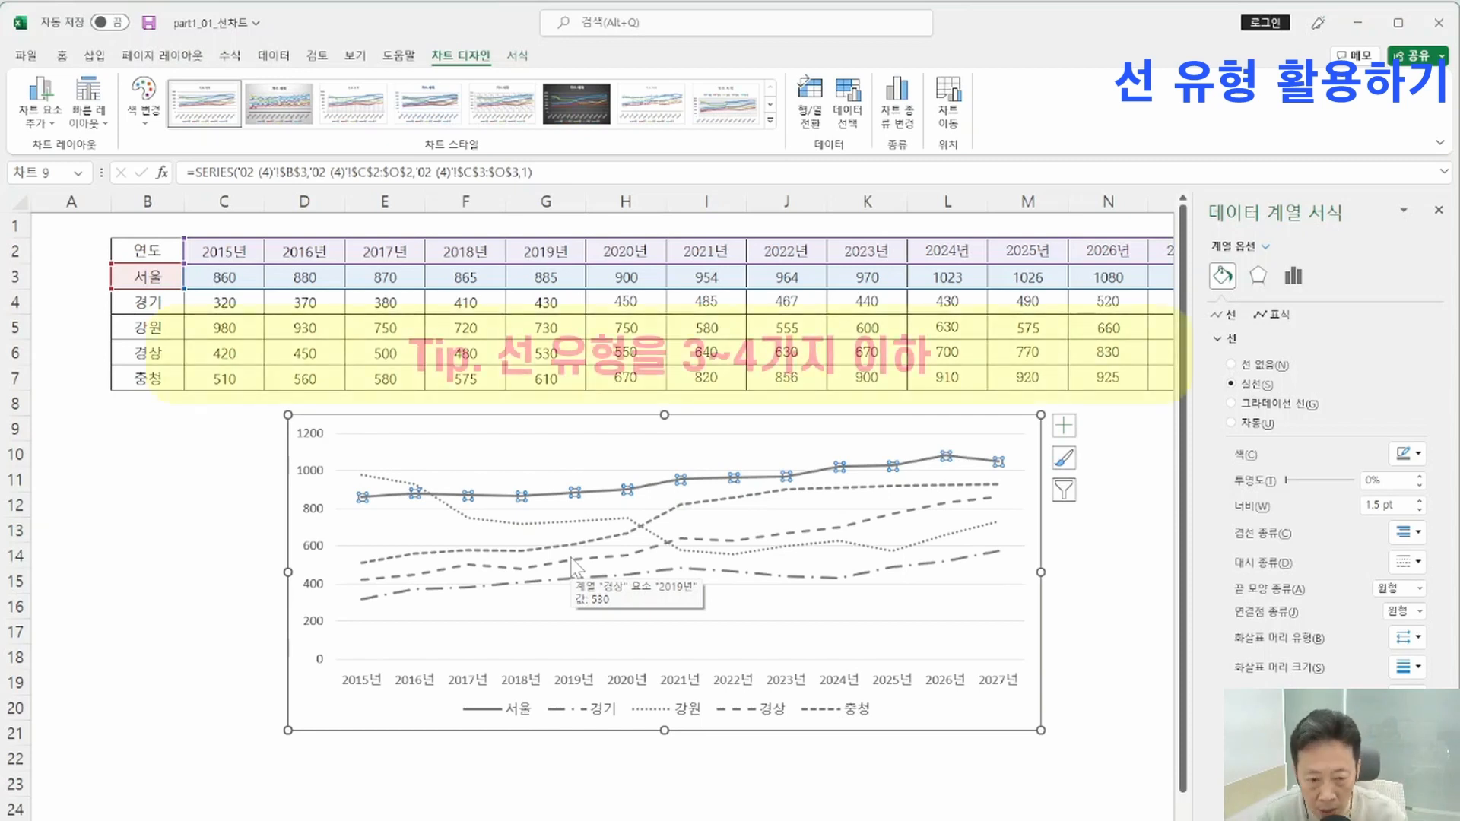
{"action": "left_click", "coordinate": [504, 603]}
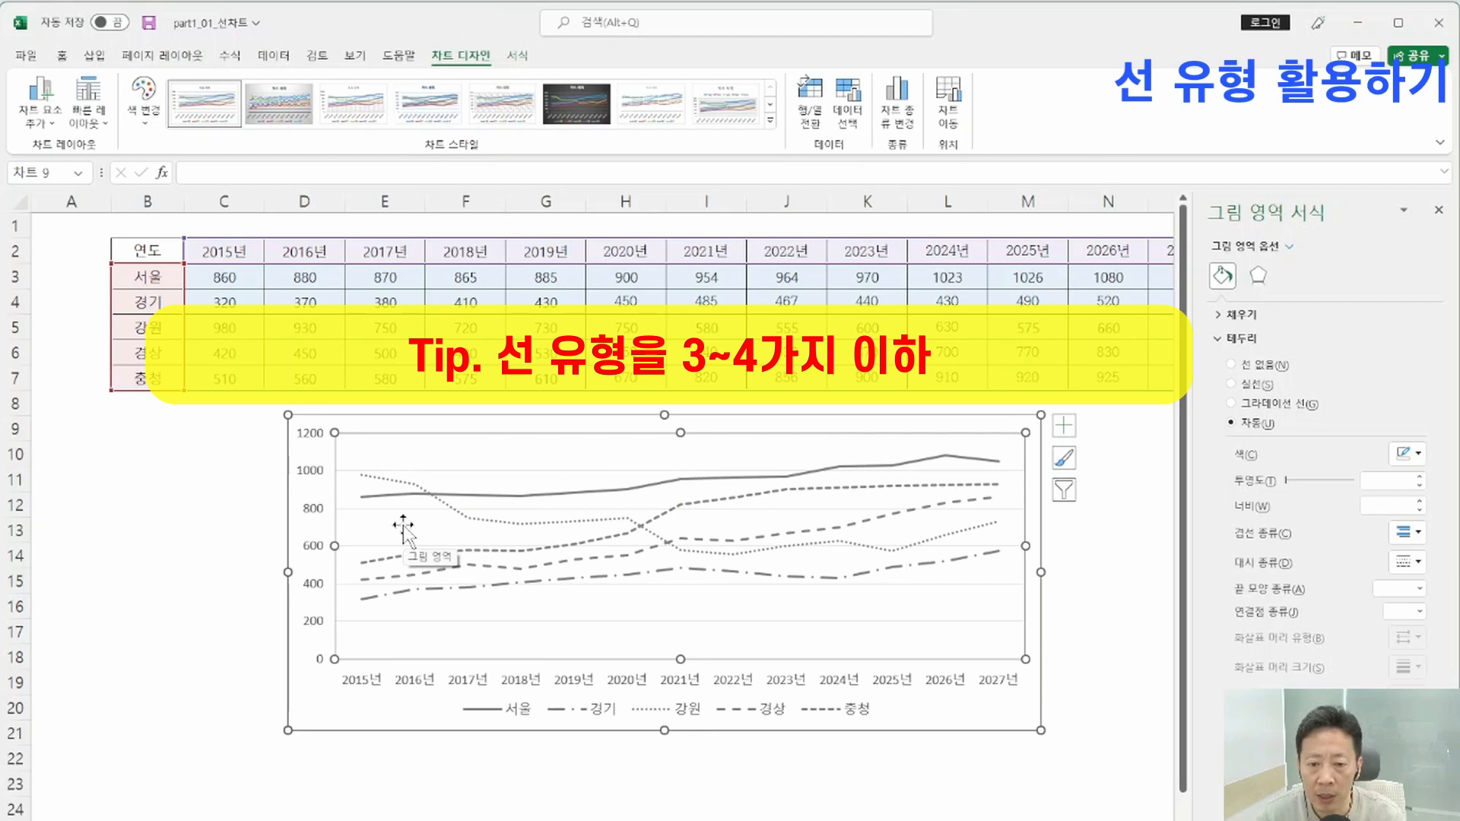
{"action": "left_click", "coordinate": [439, 592]}
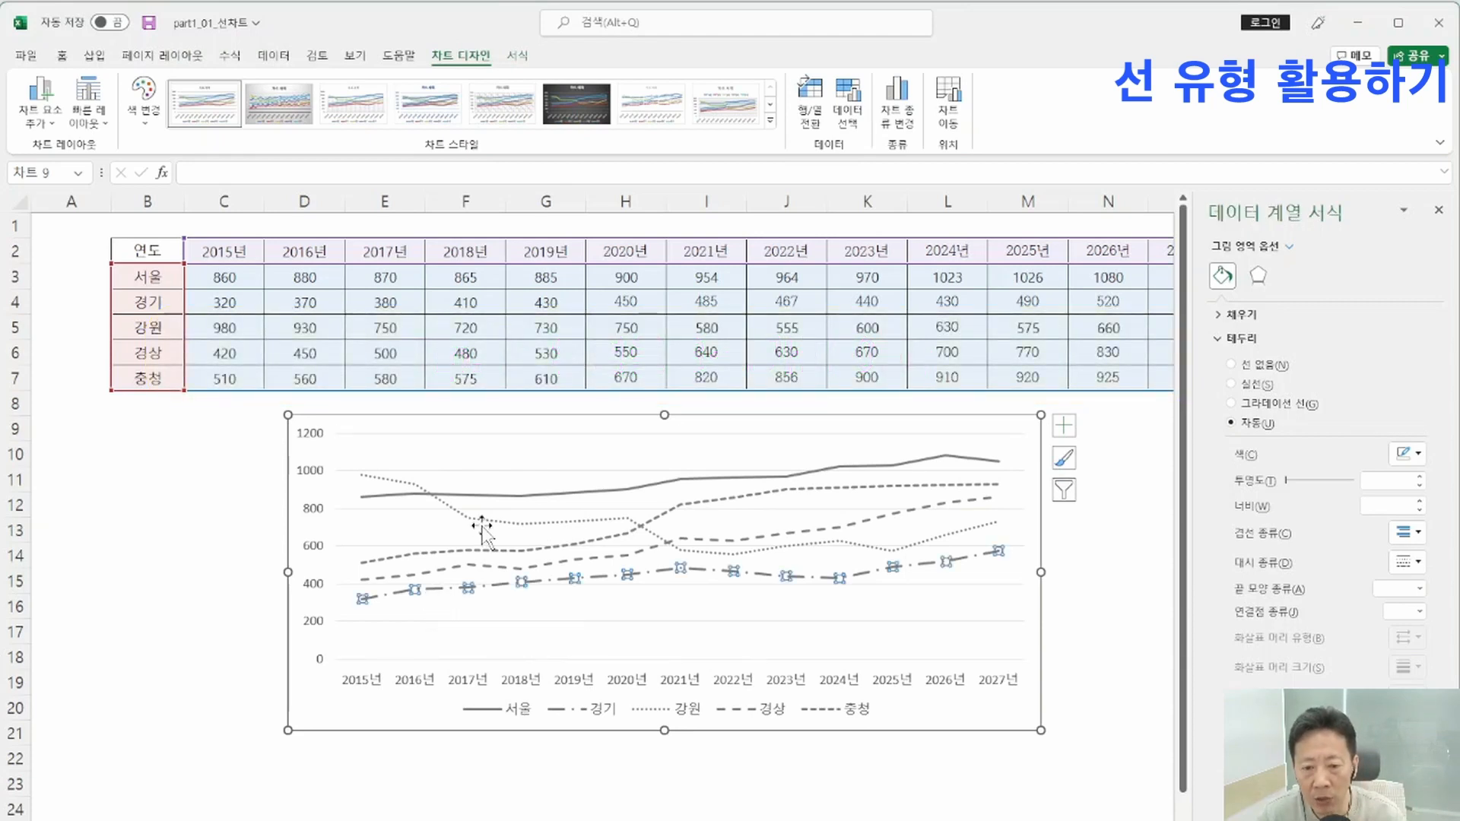
{"action": "left_click", "coordinate": [553, 615]}
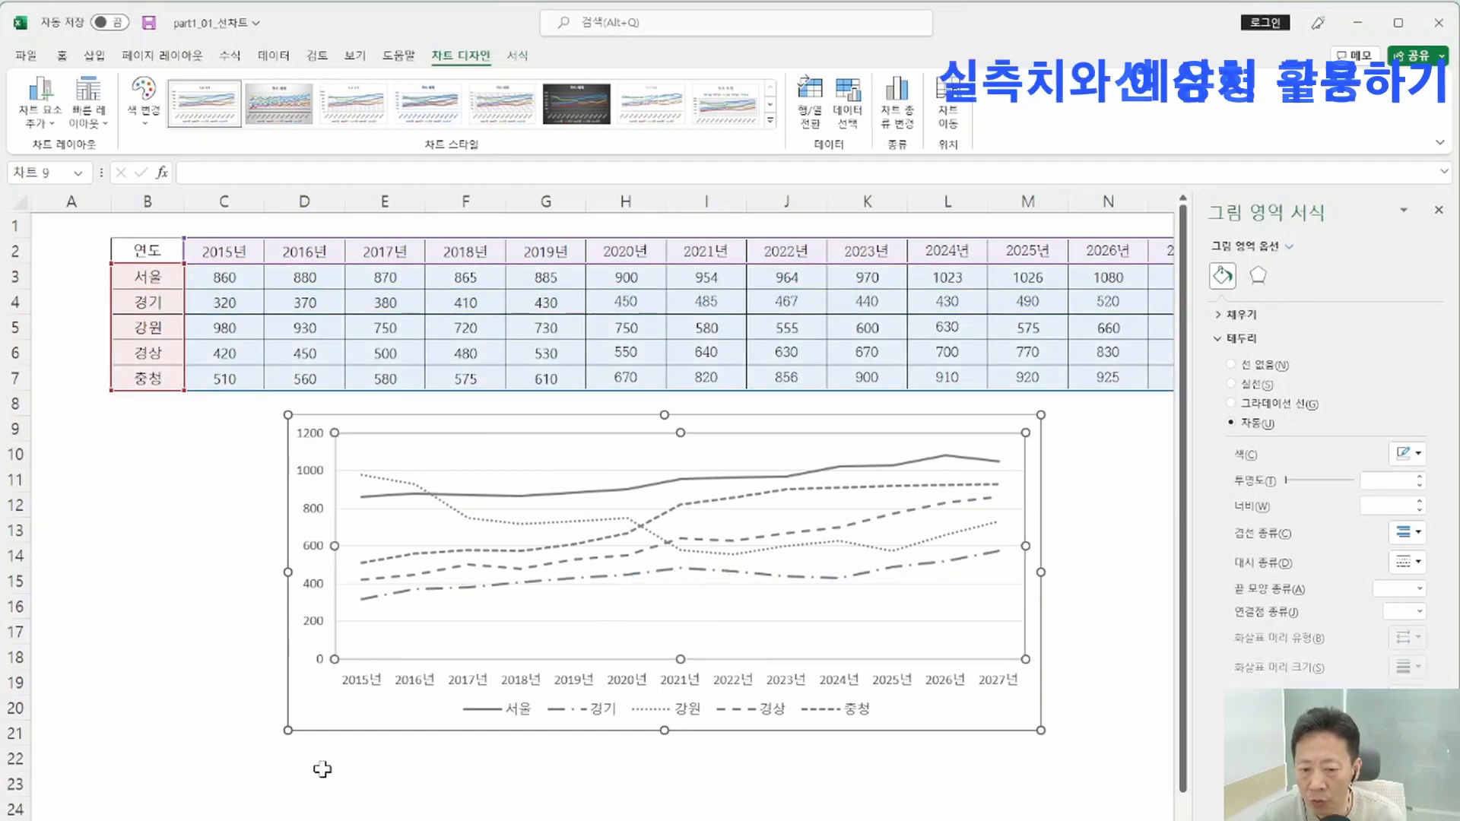
- Switch to the worksheet with the 2020년–2027년 매출액(억원) table and its line chart
{"action": "left_click", "coordinate": [219, 717]}
{"action": "left_click", "coordinate": [232, 819]}
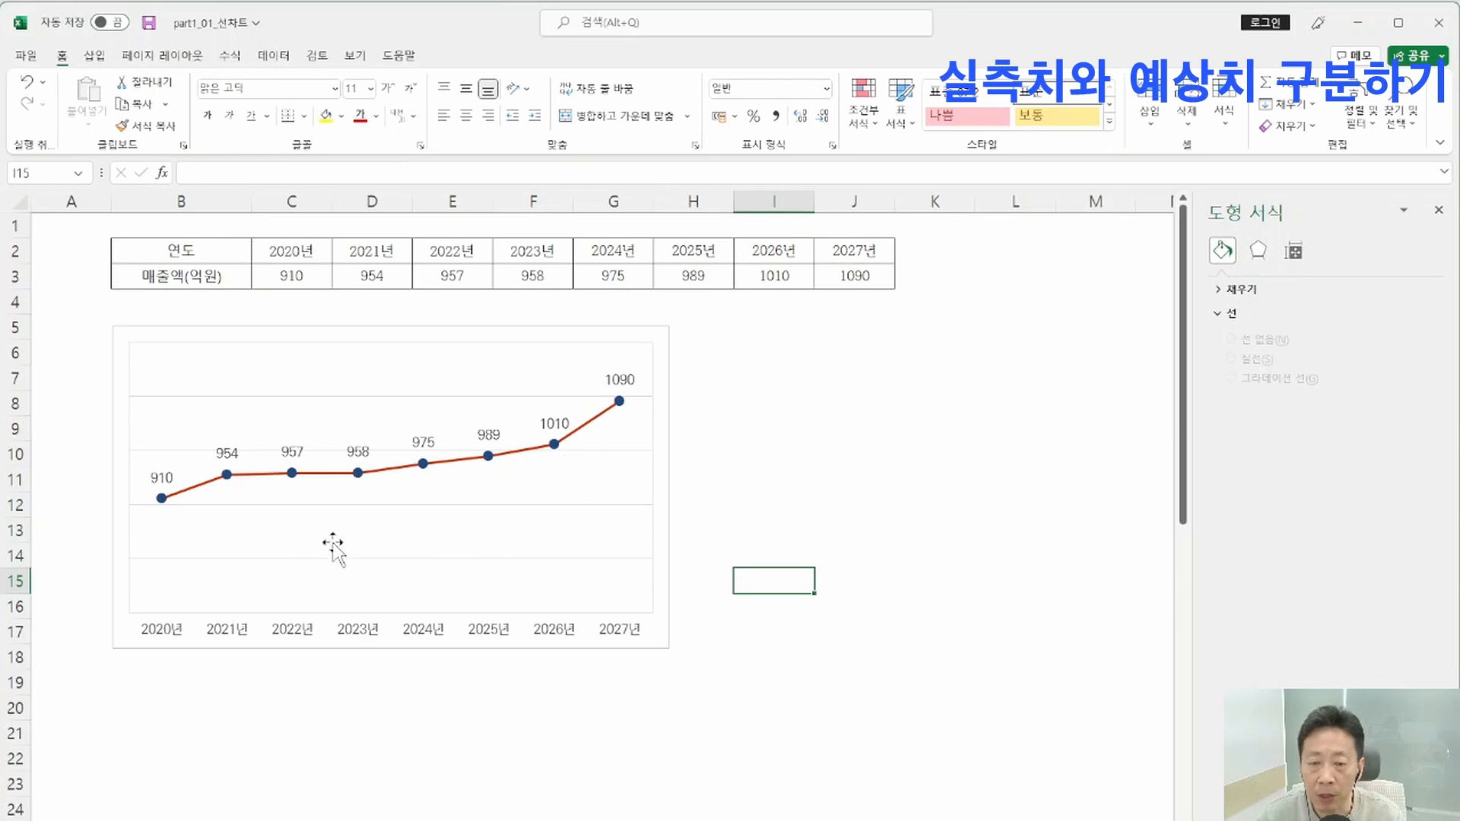
{"action": "left_click_drag", "start_coordinate": [217, 291], "coordinate": [864, 299]}
{"action": "left_click", "coordinate": [854, 352]}
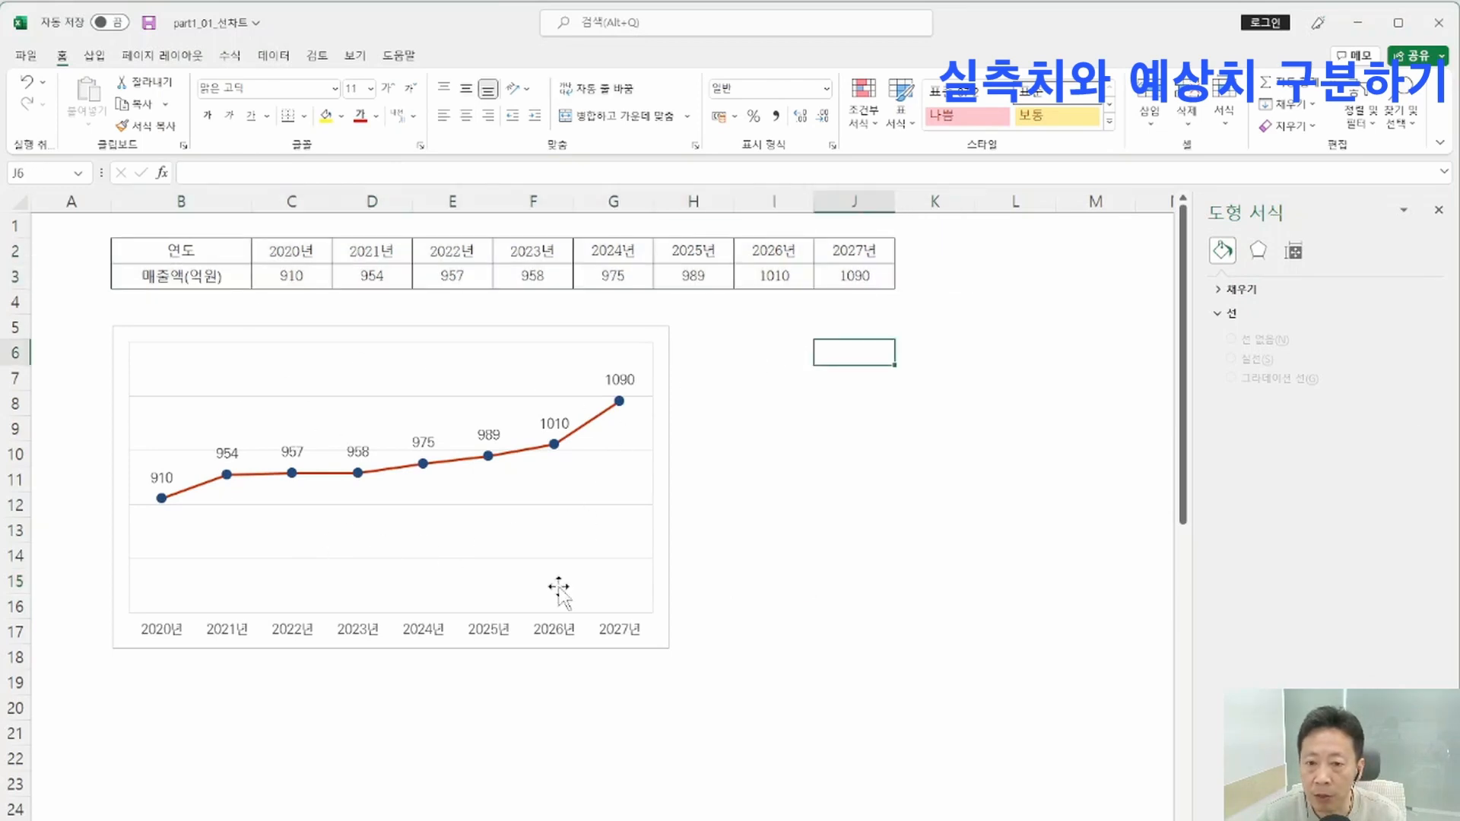
{"action": "scroll", "coordinate": [354, 517], "scroll_direction": "up", "scroll_amount": 1, "text": "ctrl"}
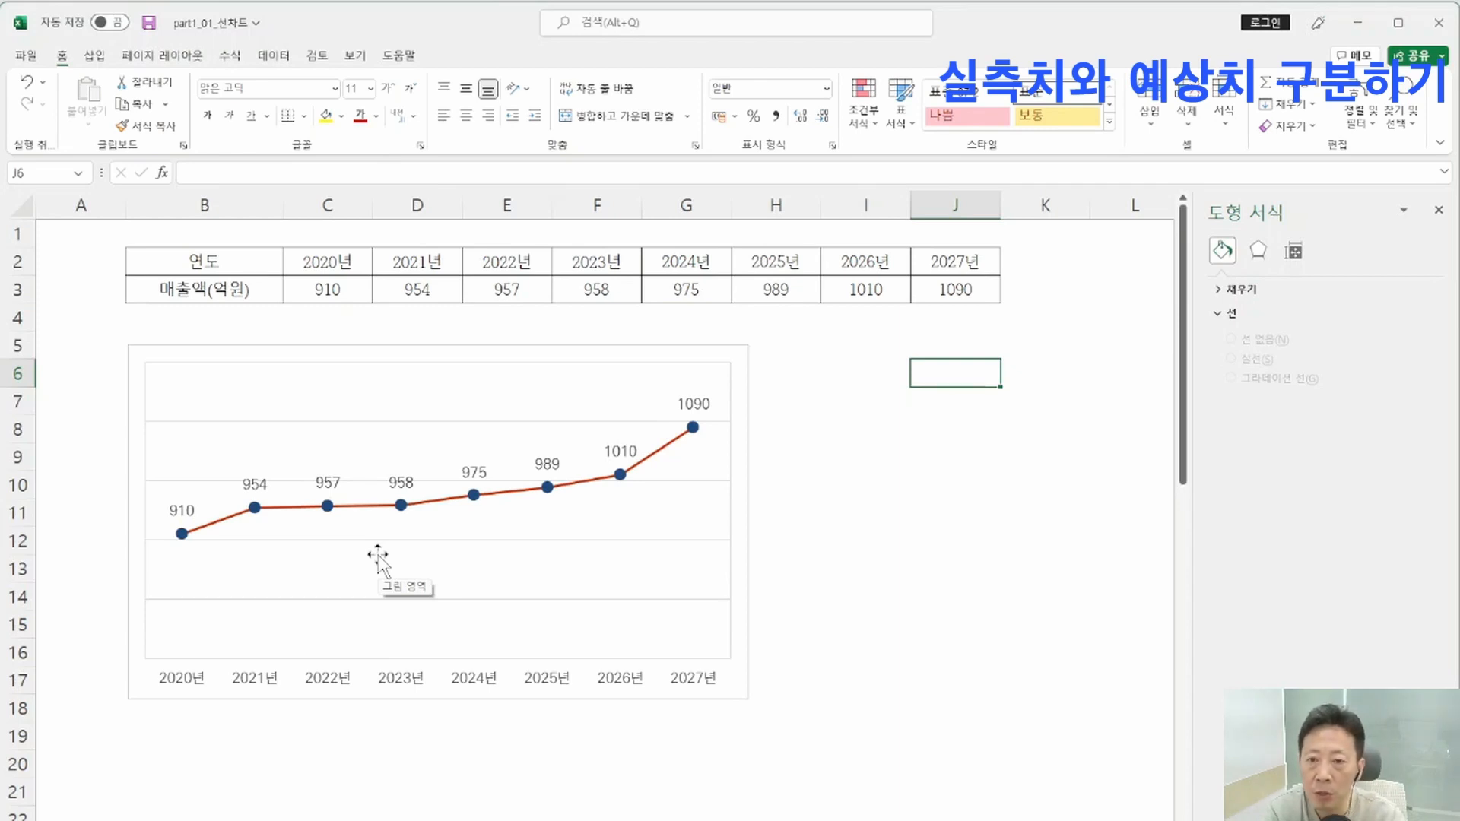
{"action": "left_click_drag", "start_coordinate": [327, 261], "coordinate": [574, 286]}
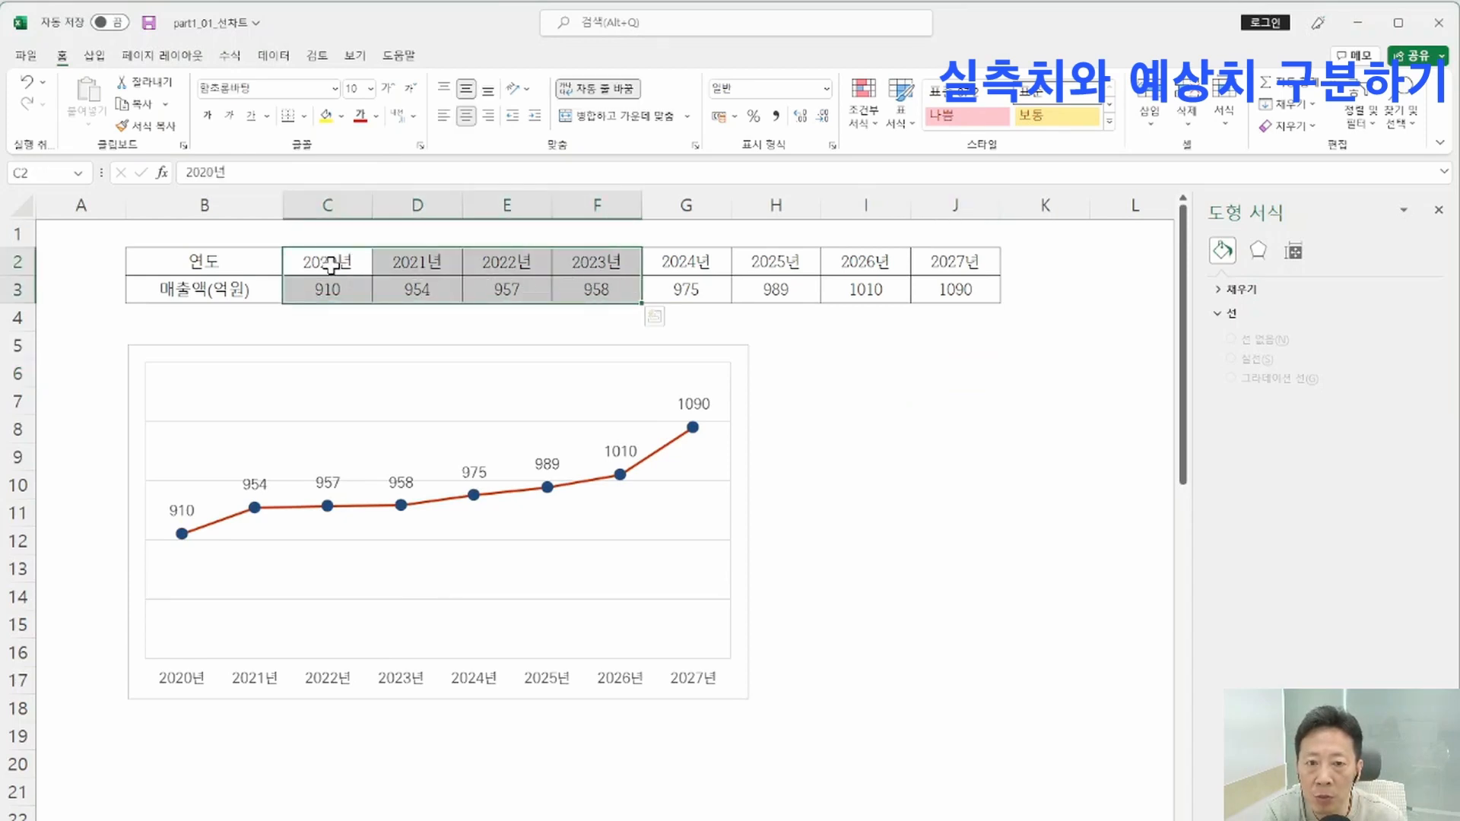
{"action": "mouse_move", "coordinate": [686, 263]}
{"action": "left_mouse_down"}
{"action": "mouse_move", "coordinate": [685, 287]}
{"action": "mouse_move", "coordinate": [951, 289]}
{"action": "left_mouse_up"}
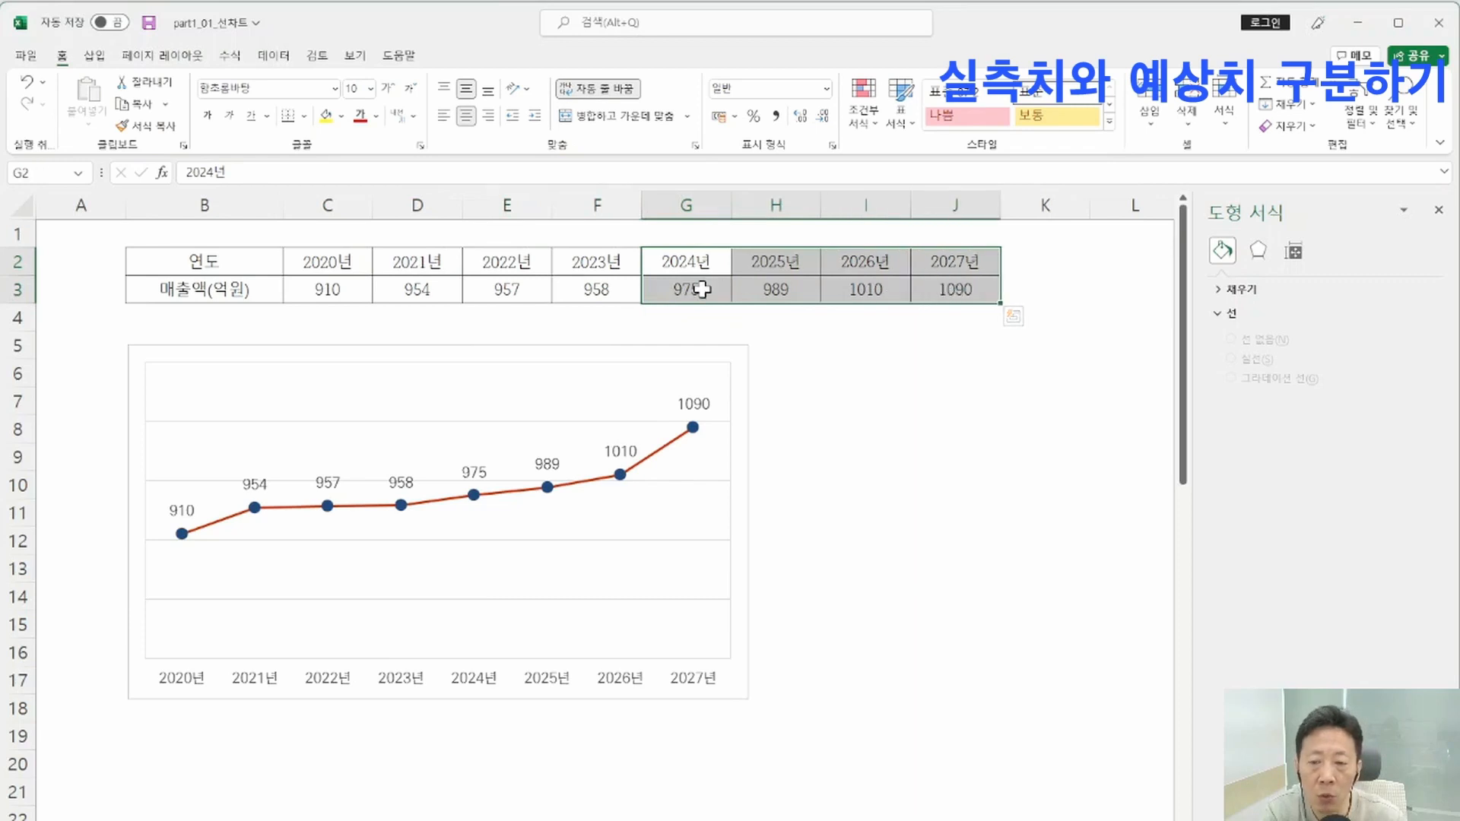
{"action": "left_click_drag", "start_coordinate": [672, 266], "coordinate": [965, 285]}
{"action": "left_click_drag", "start_coordinate": [327, 259], "coordinate": [592, 289]}
{"action": "left_click", "coordinate": [530, 290]}
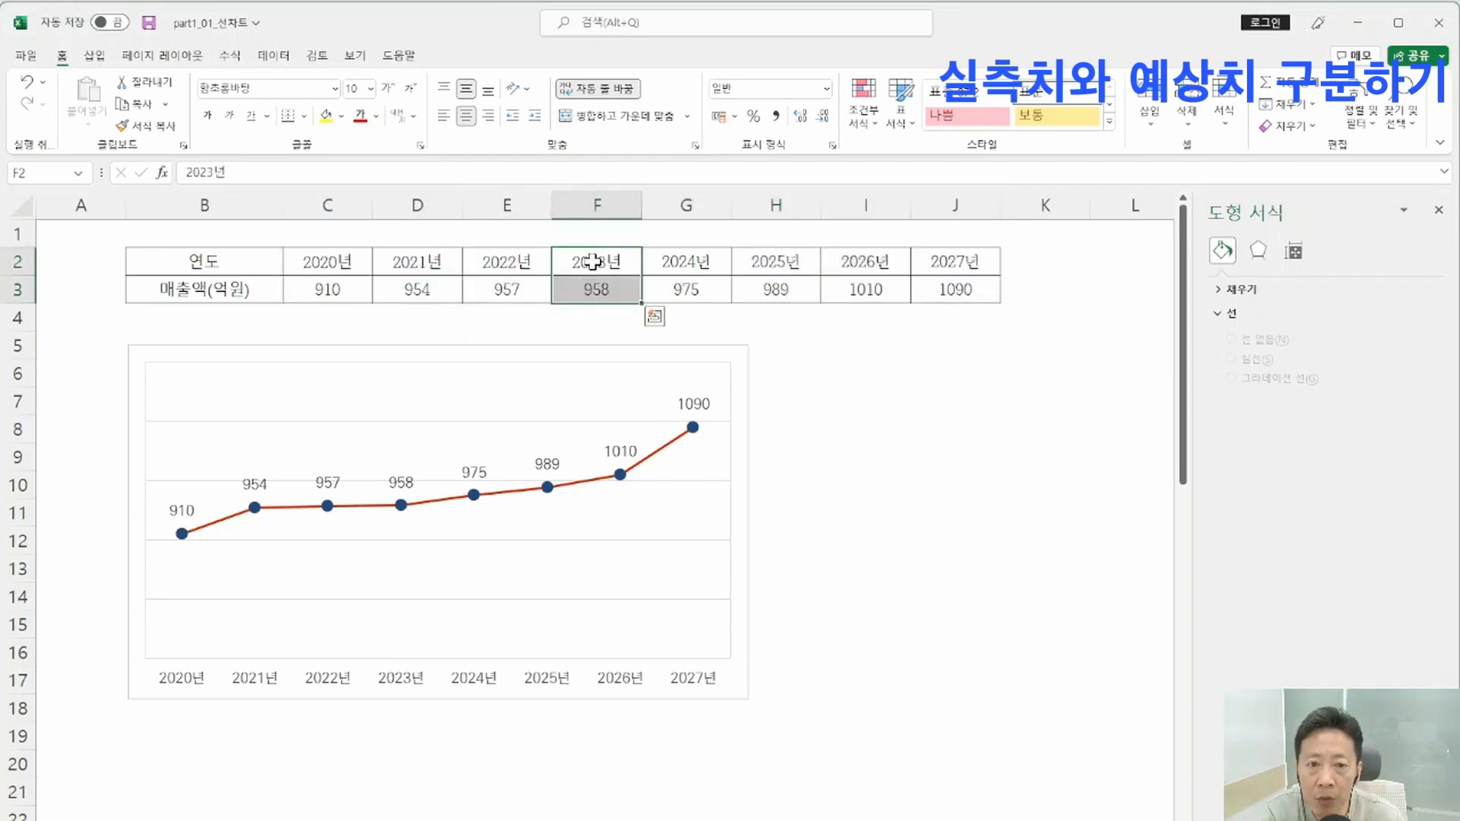
{"action": "left_click", "coordinate": [588, 266]}
{"action": "left_click_drag", "start_coordinate": [340, 260], "coordinate": [481, 304]}
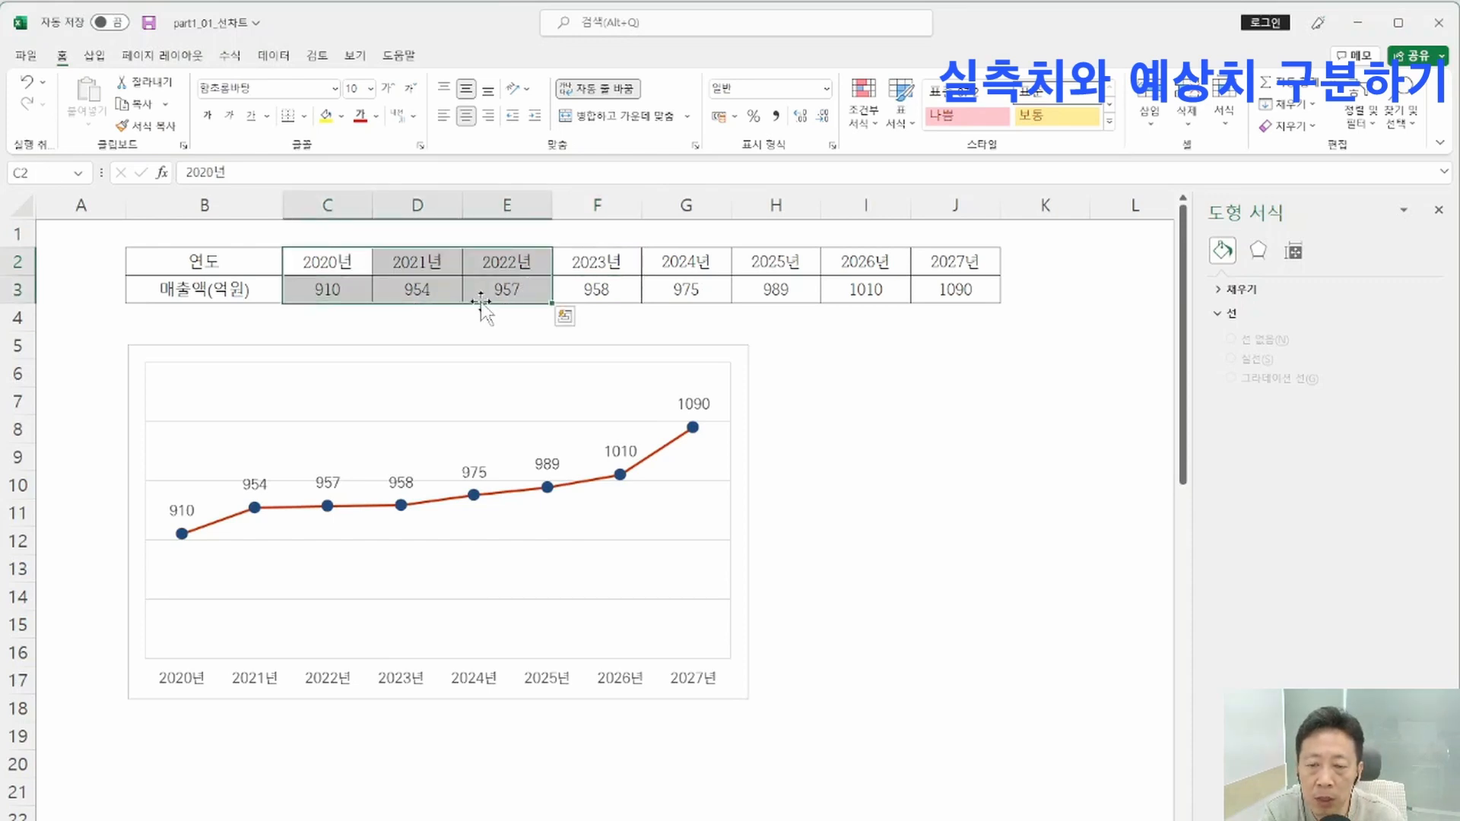
- Color the text of the 2023년–2027년 columns, F2:J3, red to set the forecast values apart
{"action": "left_click_drag", "start_coordinate": [569, 262], "coordinate": [960, 293]}
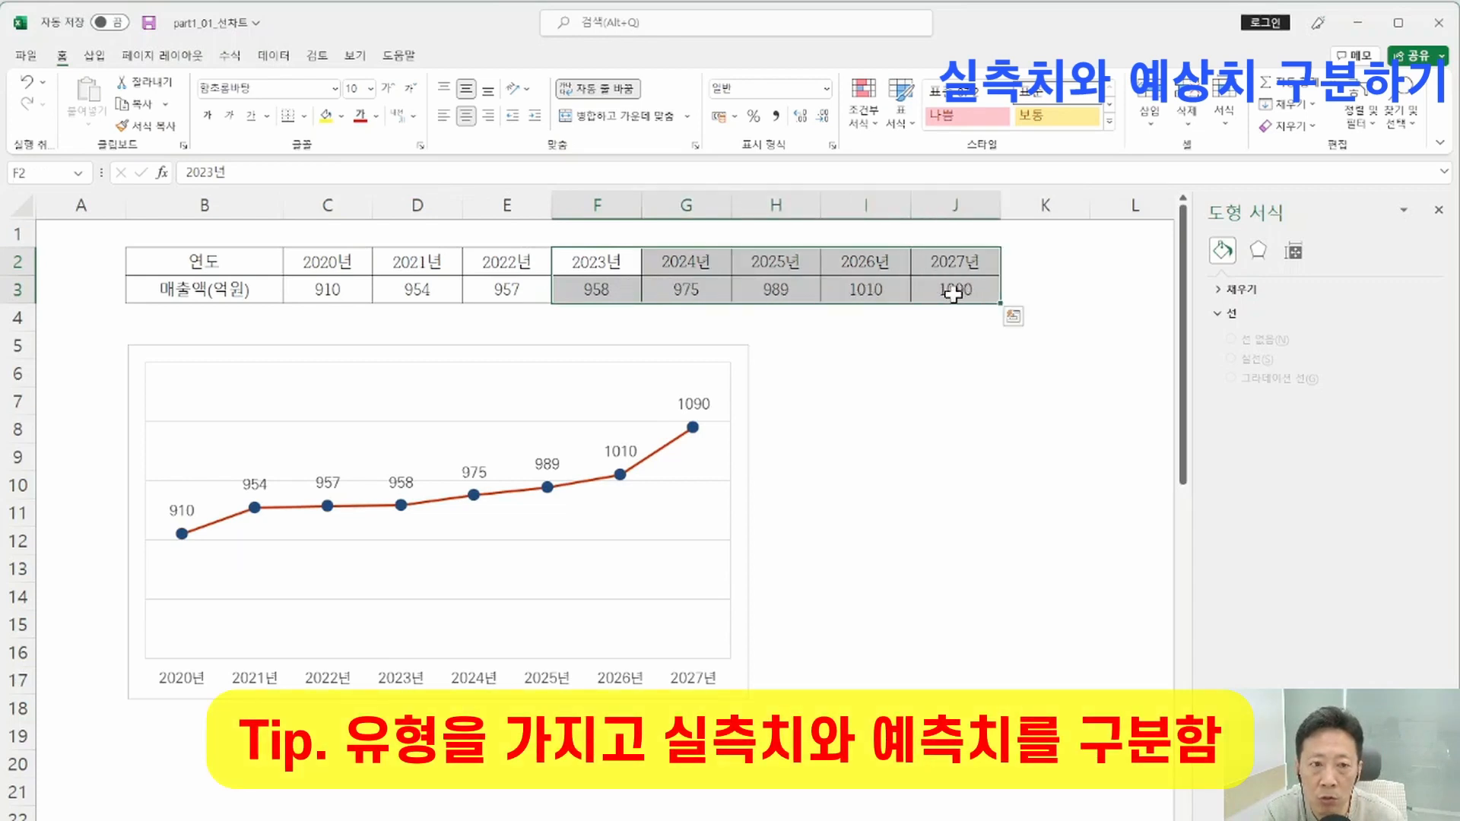
{"action": "left_click", "coordinate": [360, 116]}
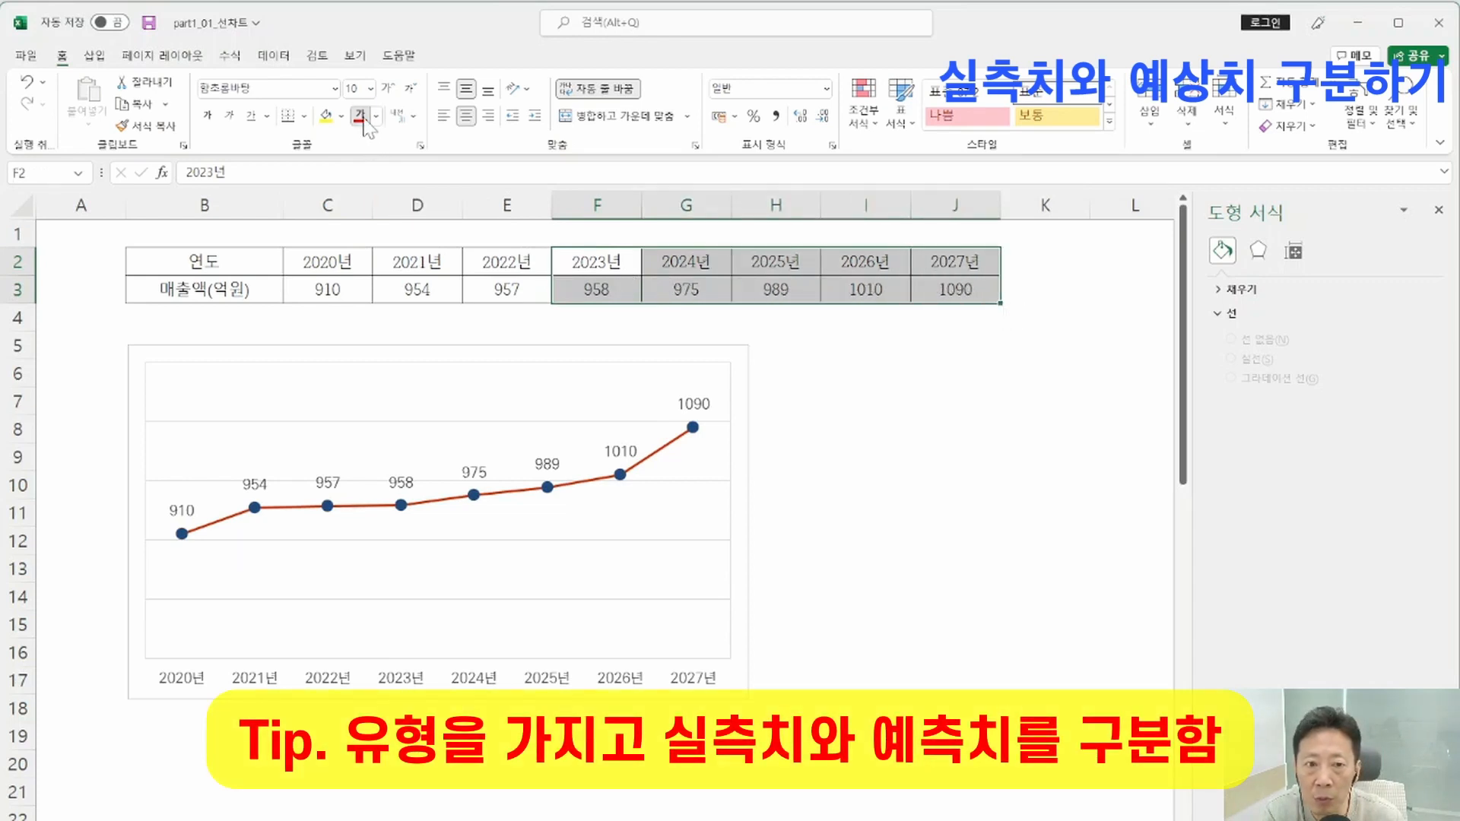
{"action": "left_click", "coordinate": [850, 344]}
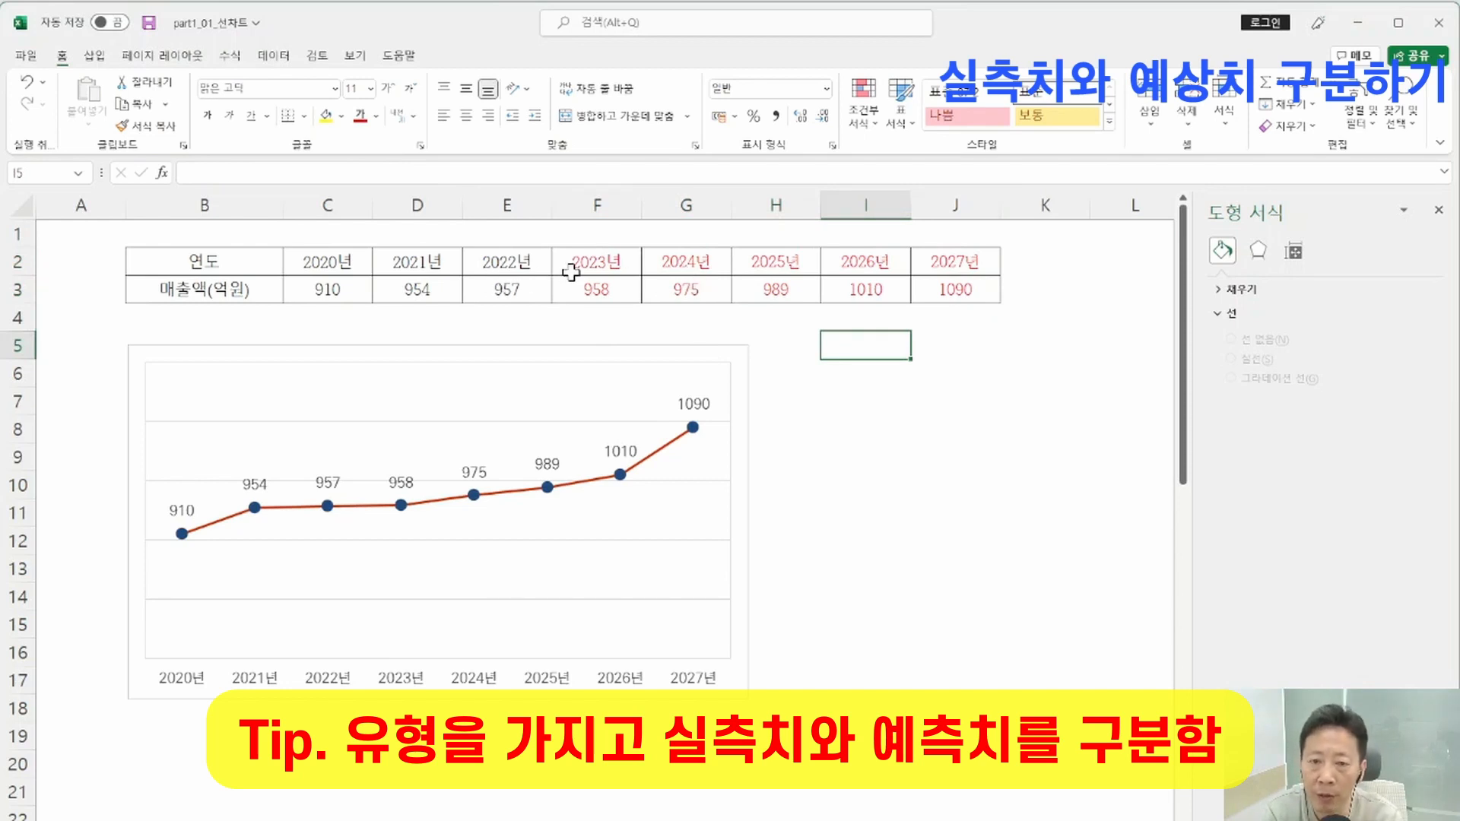
{"action": "left_click_drag", "start_coordinate": [332, 250], "coordinate": [507, 290]}
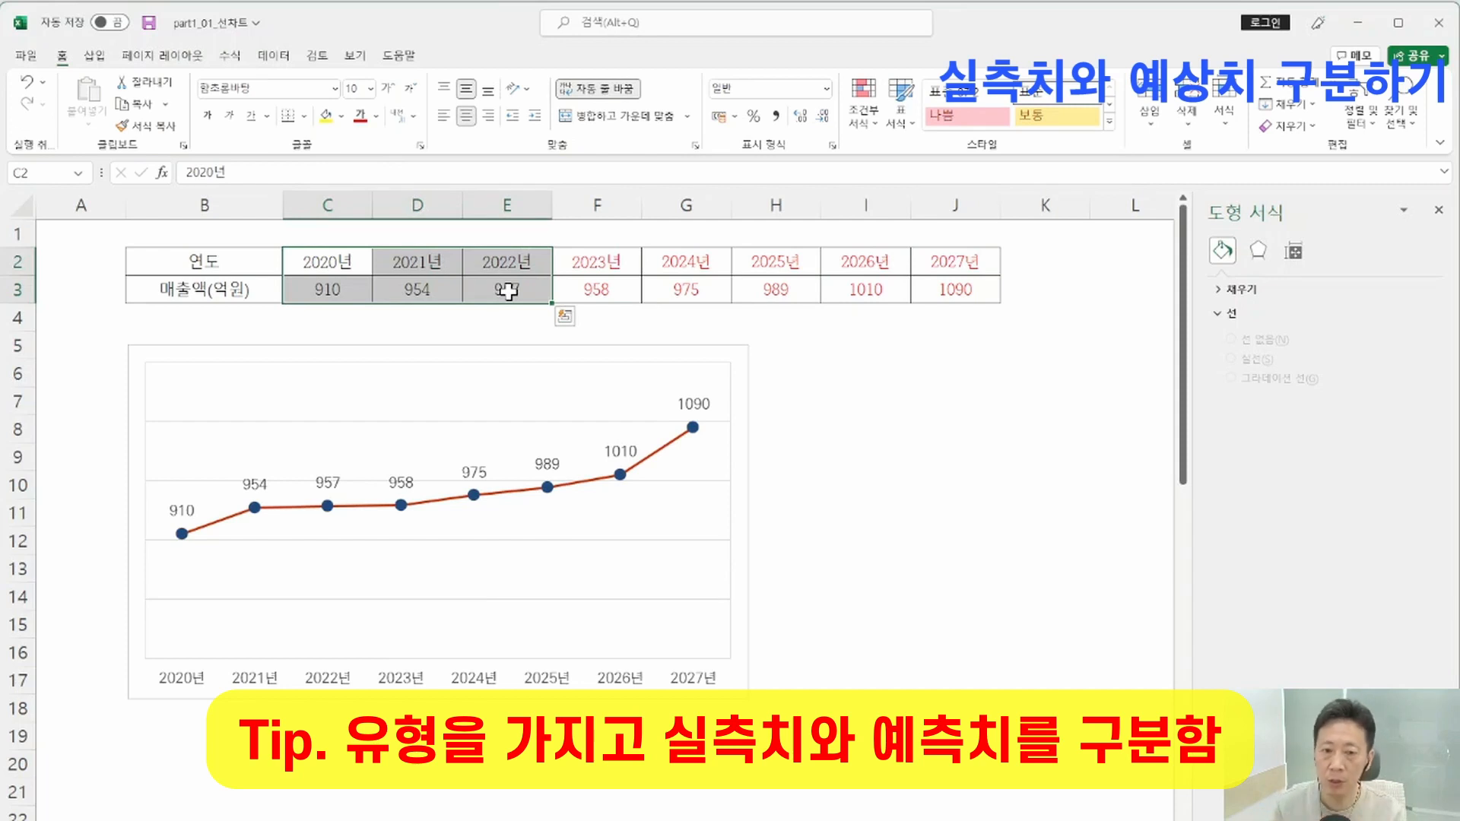
{"action": "left_click_drag", "start_coordinate": [570, 262], "coordinate": [975, 296]}
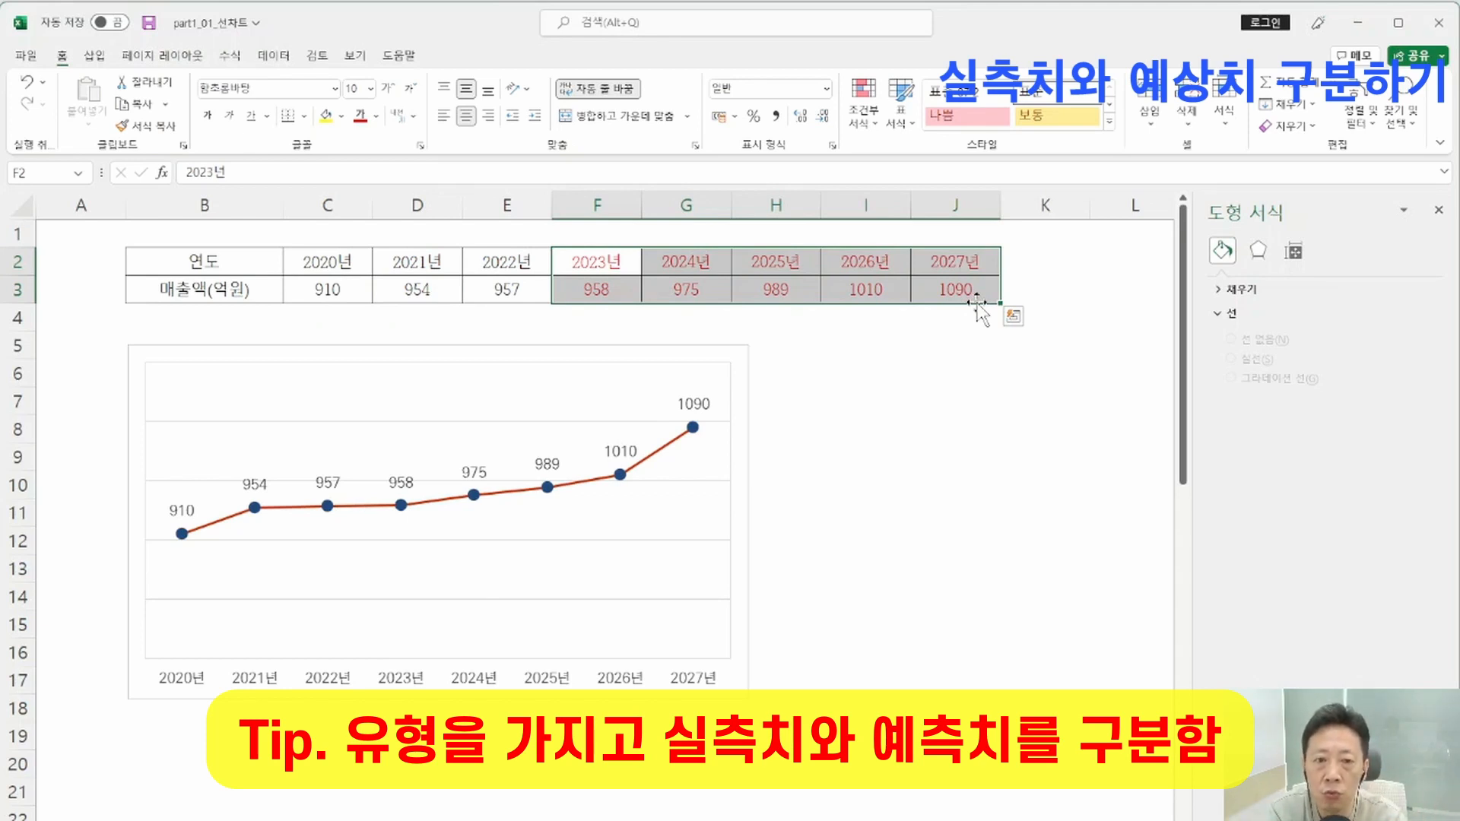
{"action": "left_click_drag", "start_coordinate": [339, 287], "coordinate": [981, 288]}
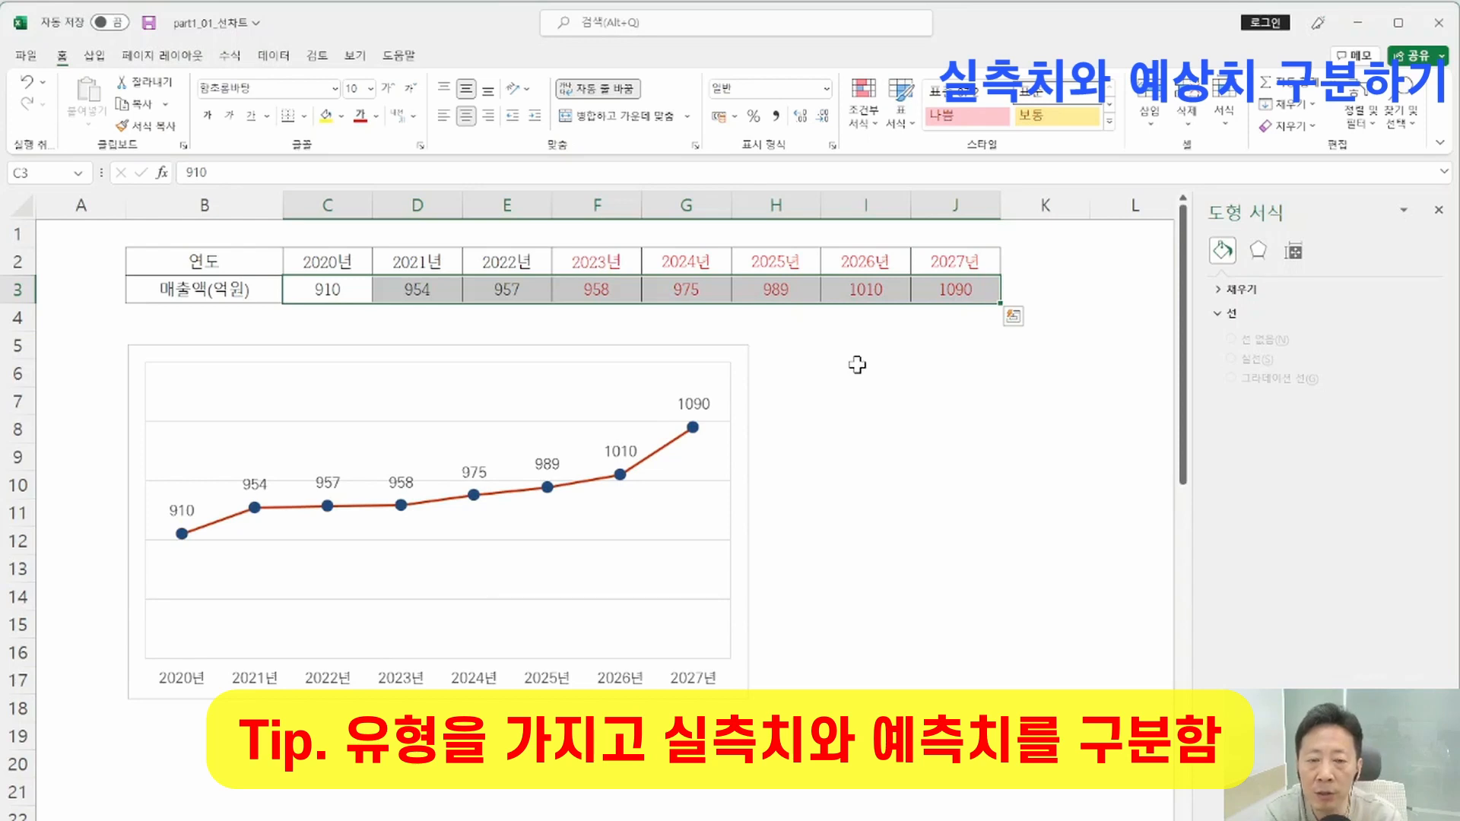
{"action": "left_click_drag", "start_coordinate": [596, 263], "coordinate": [988, 319]}
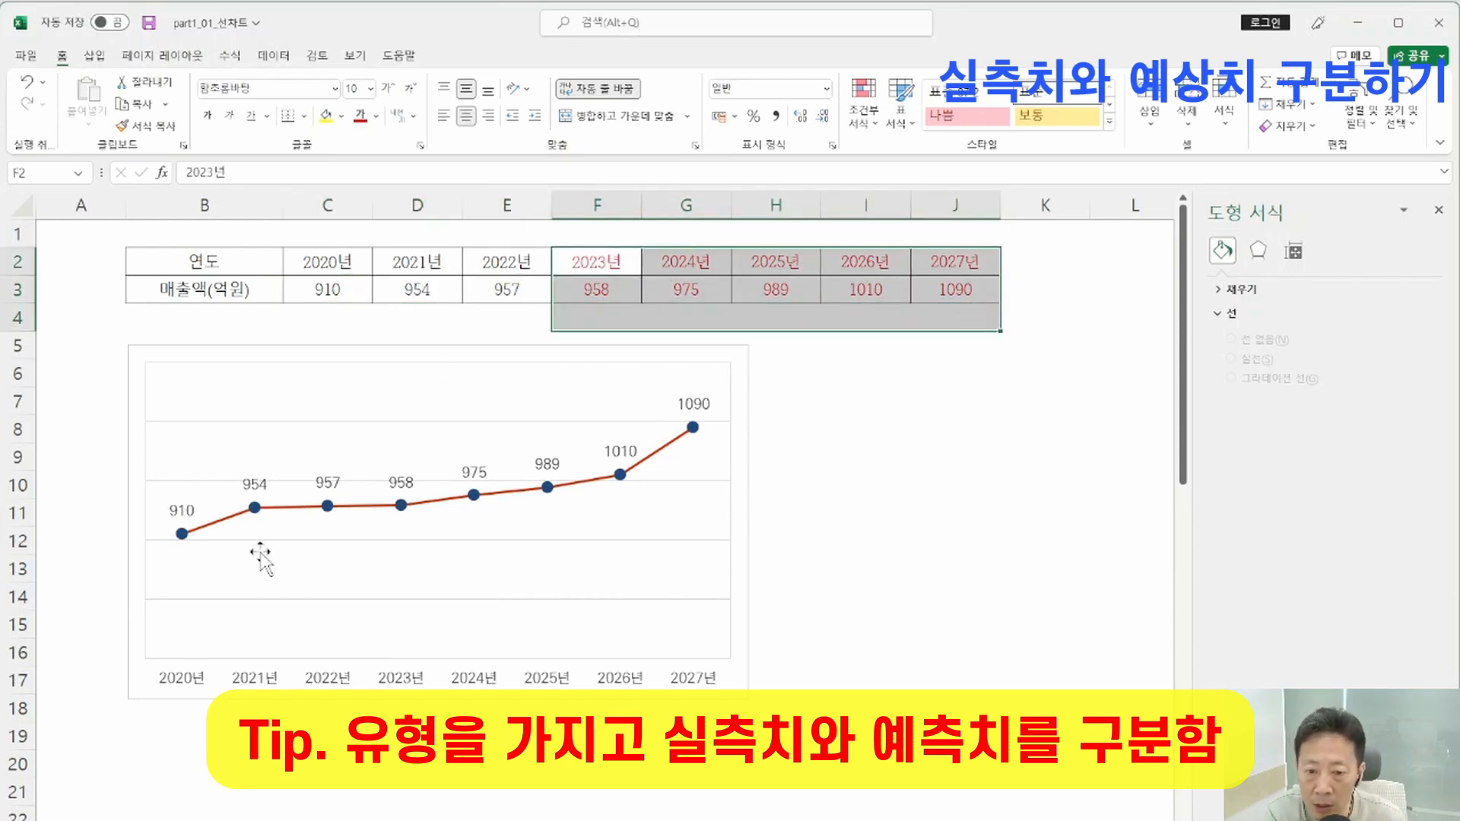
{"action": "left_click", "coordinate": [903, 511]}
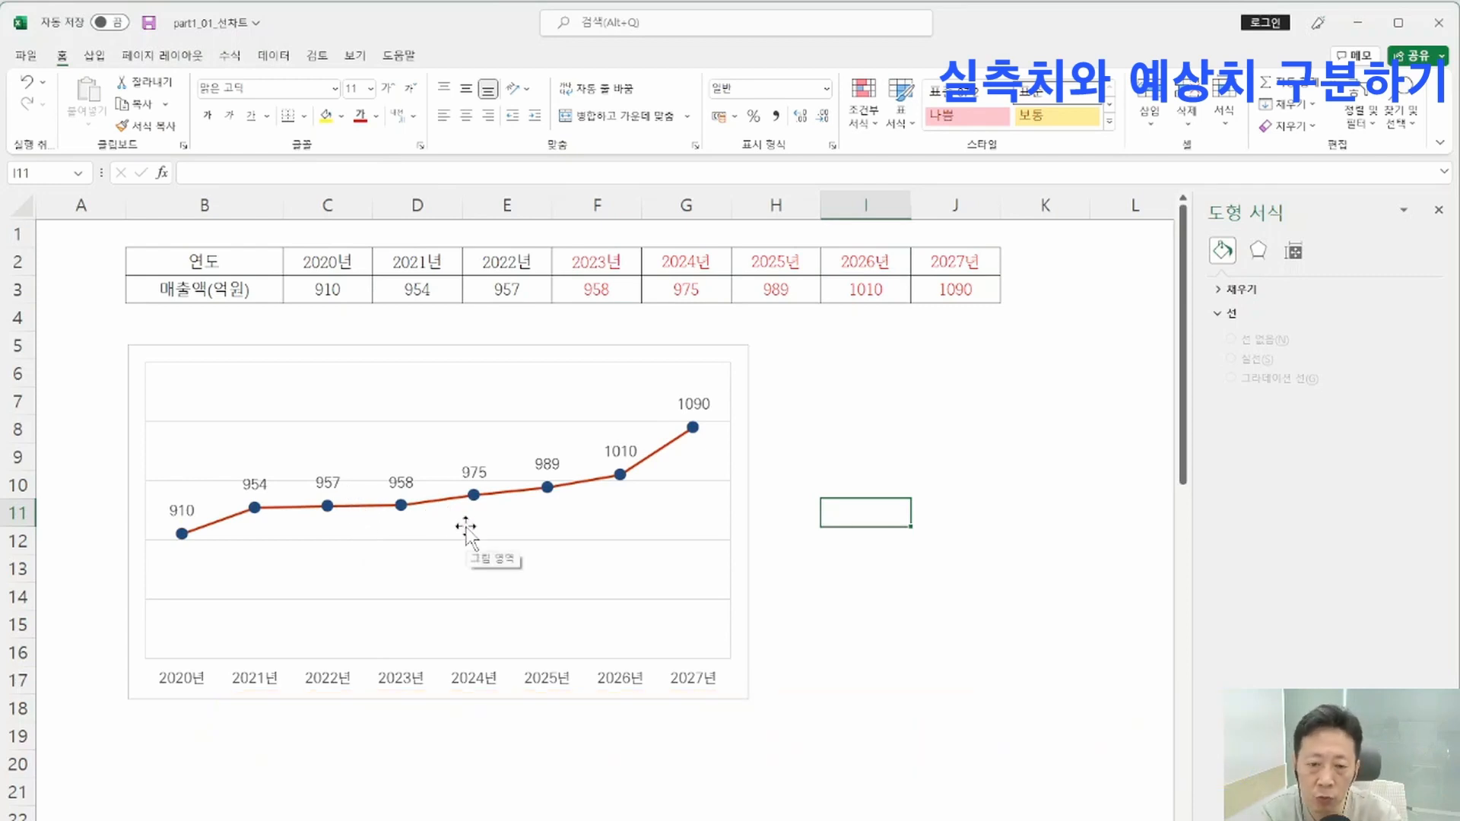
- Format only the 2024년 data point of the sales line so that its segment from 2023년 has a short-dashed dash type
{"action": "mouse_move", "coordinate": [468, 499]}
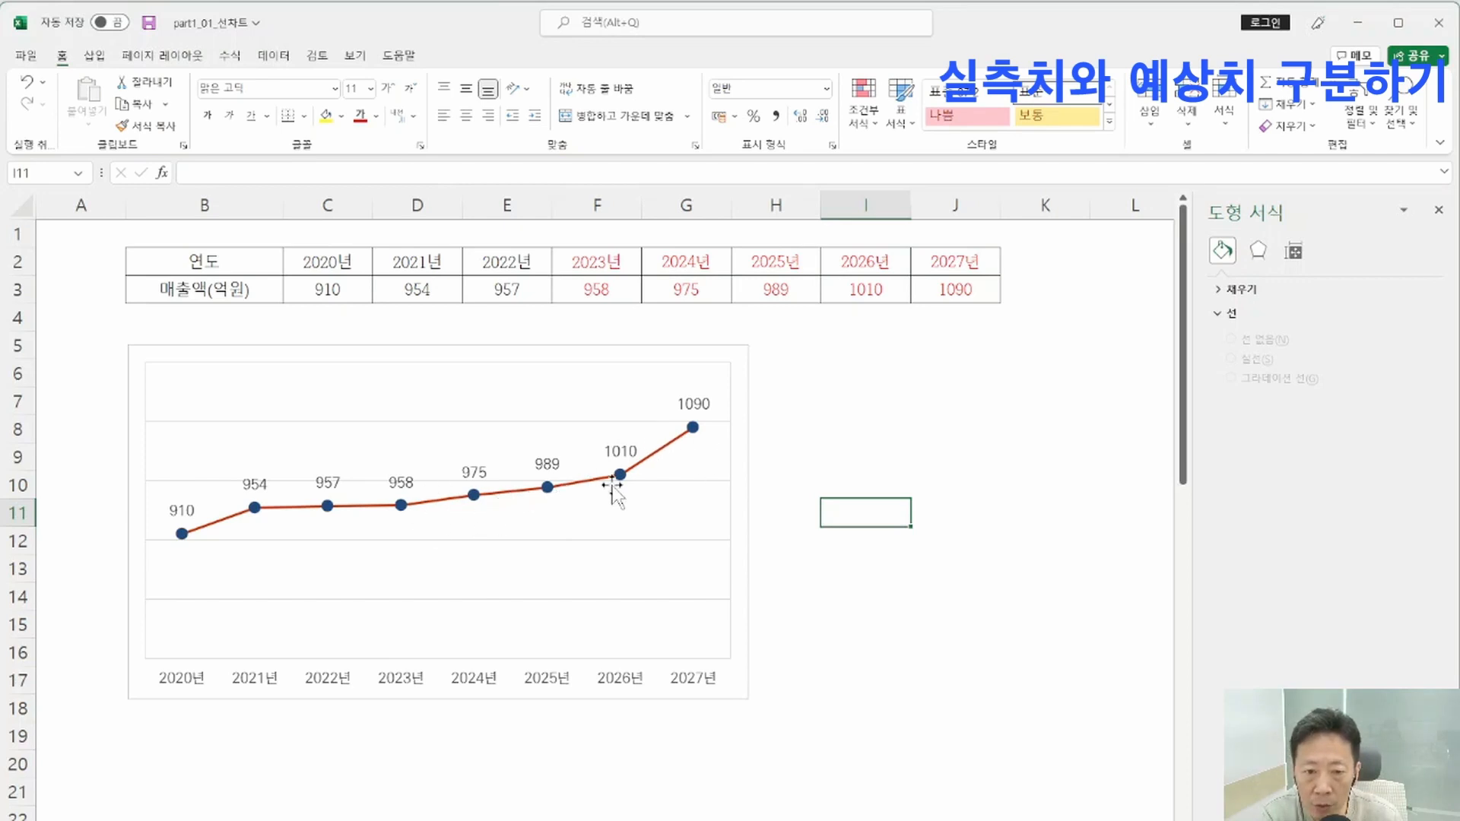
{"action": "left_click", "coordinate": [473, 509]}
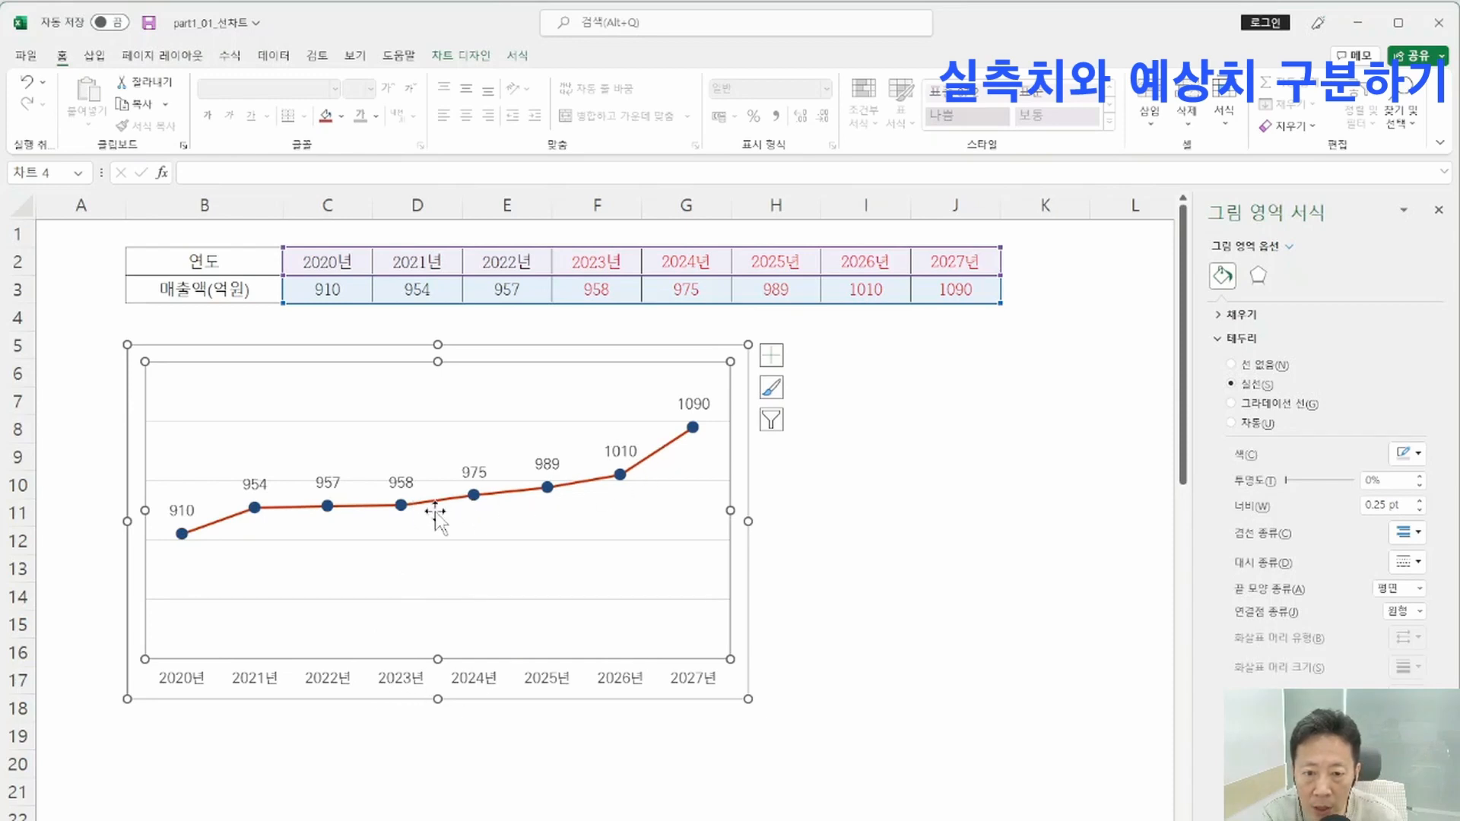
{"action": "left_click", "coordinate": [473, 496]}
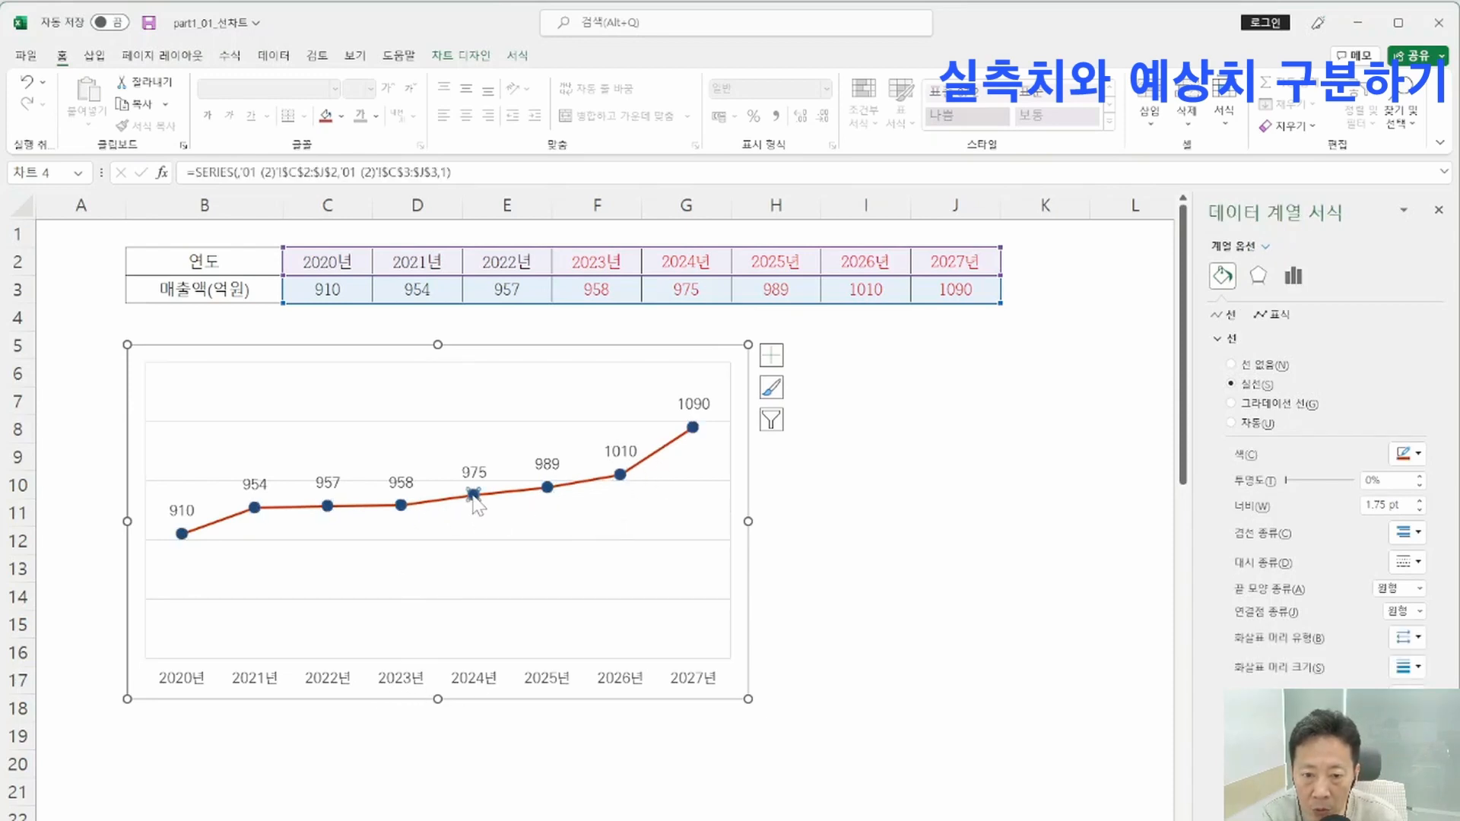
{"action": "left_click", "coordinate": [472, 510]}
{"action": "left_click", "coordinate": [473, 496]}
{"action": "left_click", "coordinate": [472, 497]}
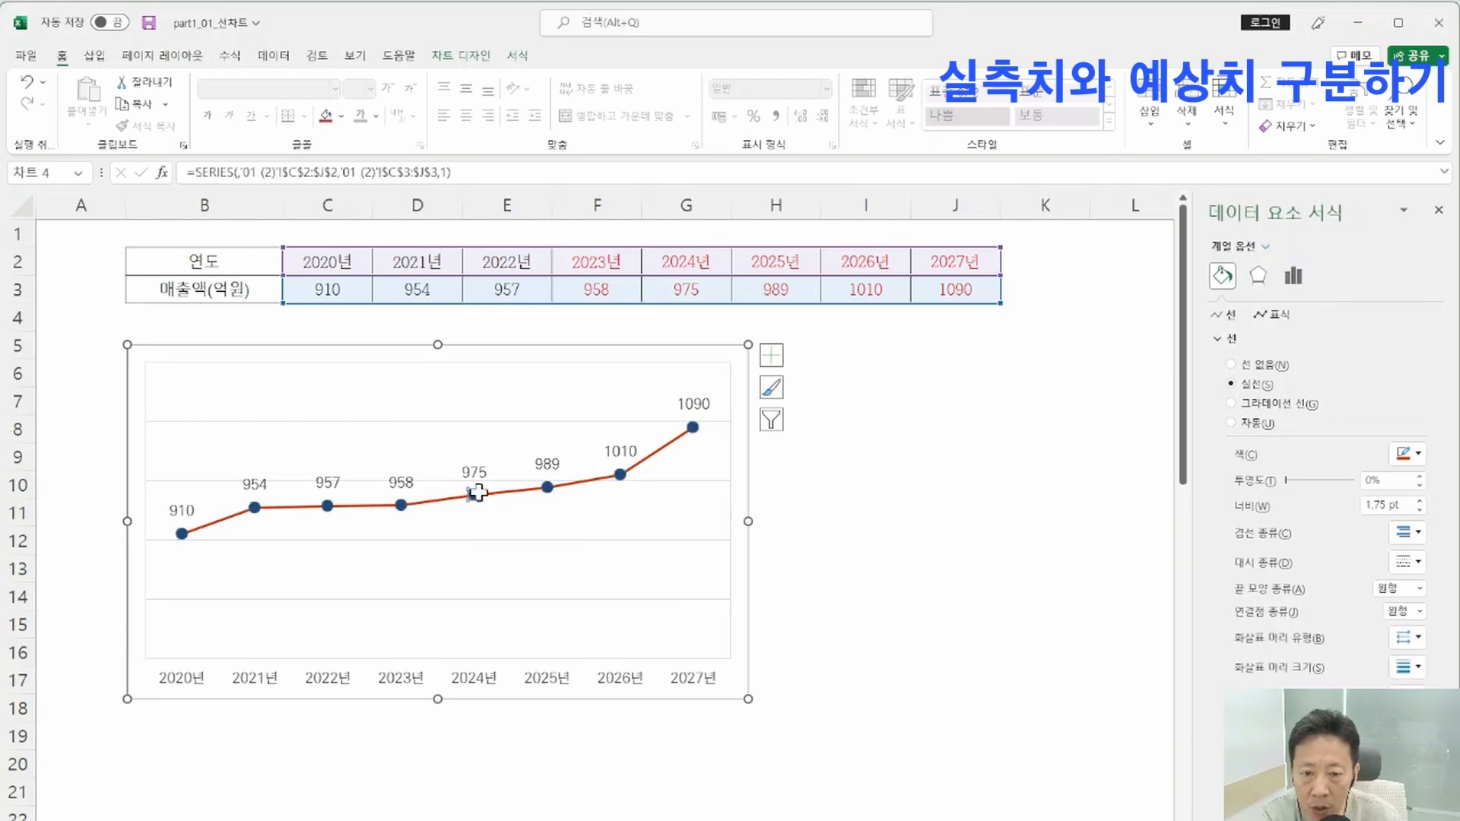
{"action": "right_click", "coordinate": [473, 493]}
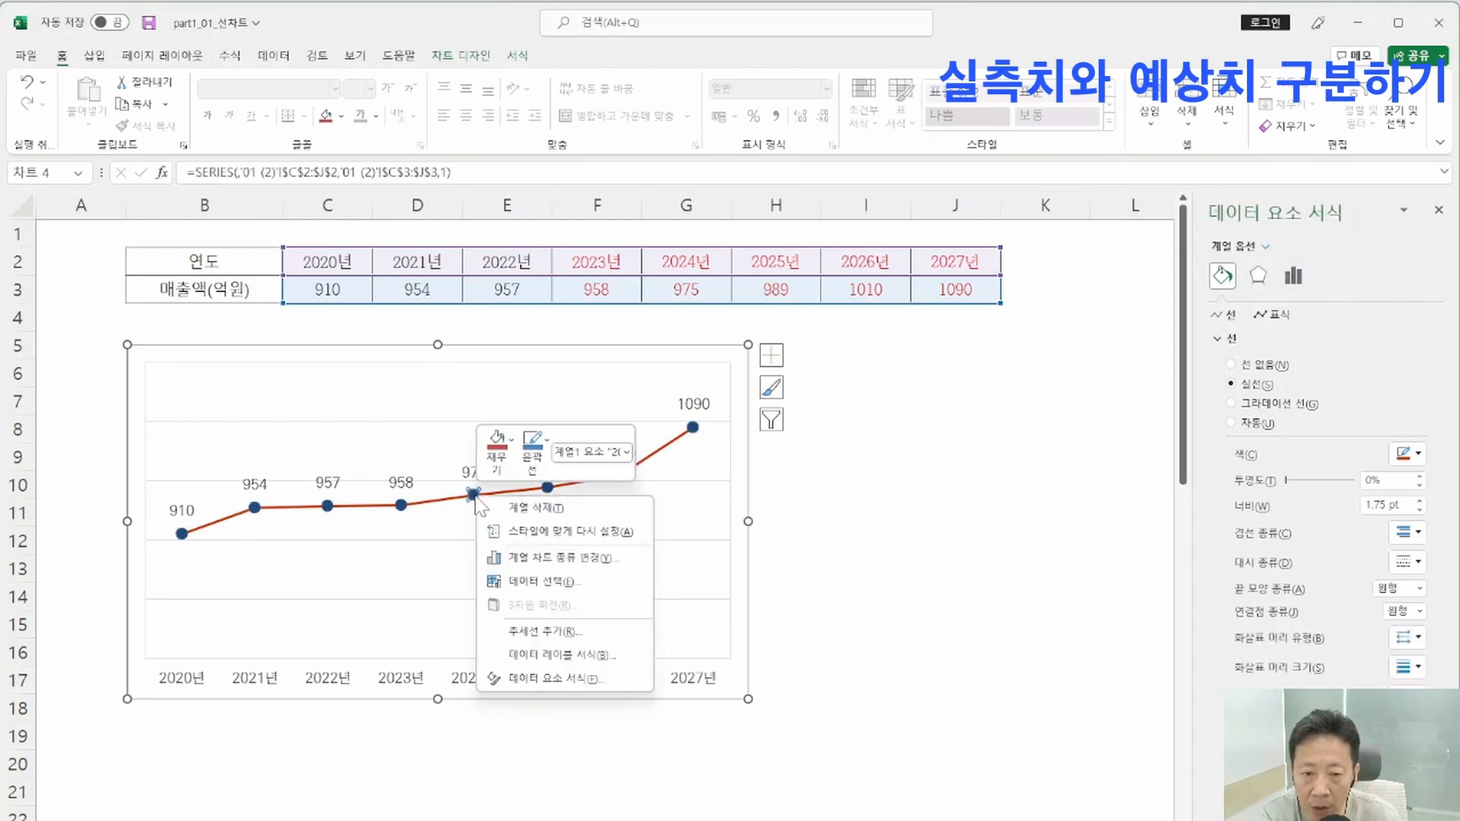
{"action": "left_click", "coordinate": [542, 679]}
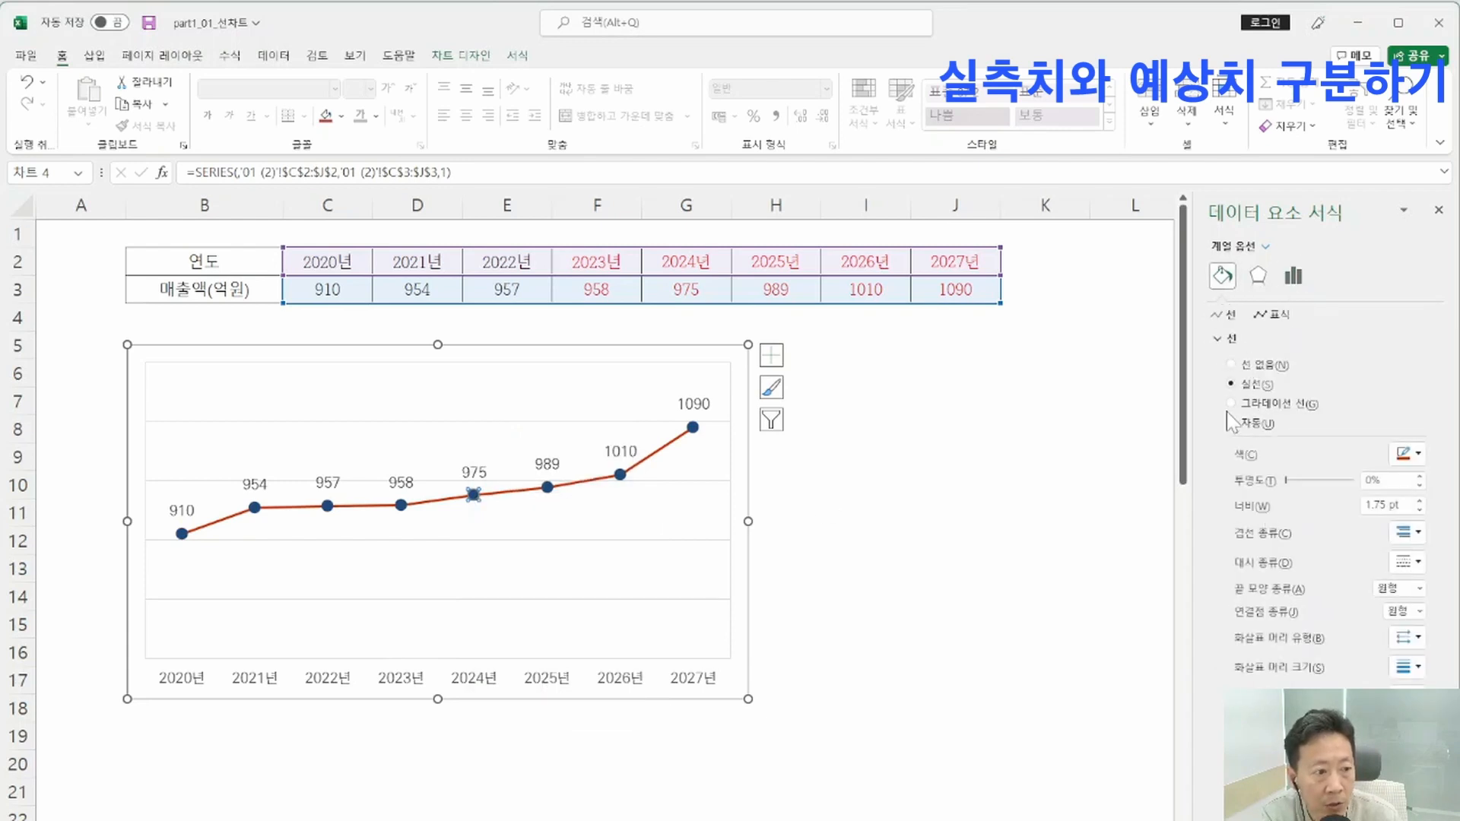
{"action": "left_click", "coordinate": [1406, 566]}
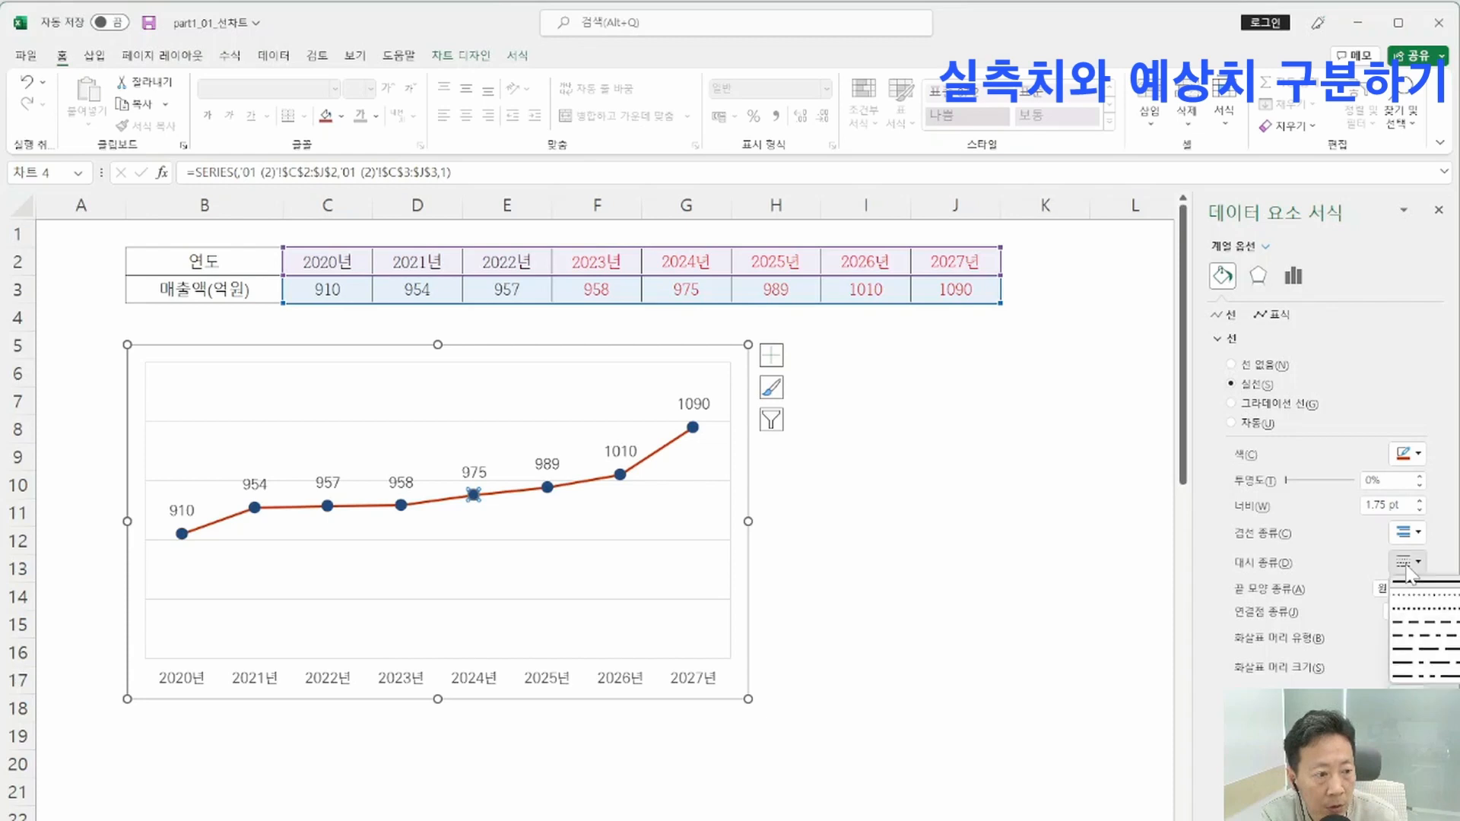
{"action": "left_click", "coordinate": [1404, 613]}
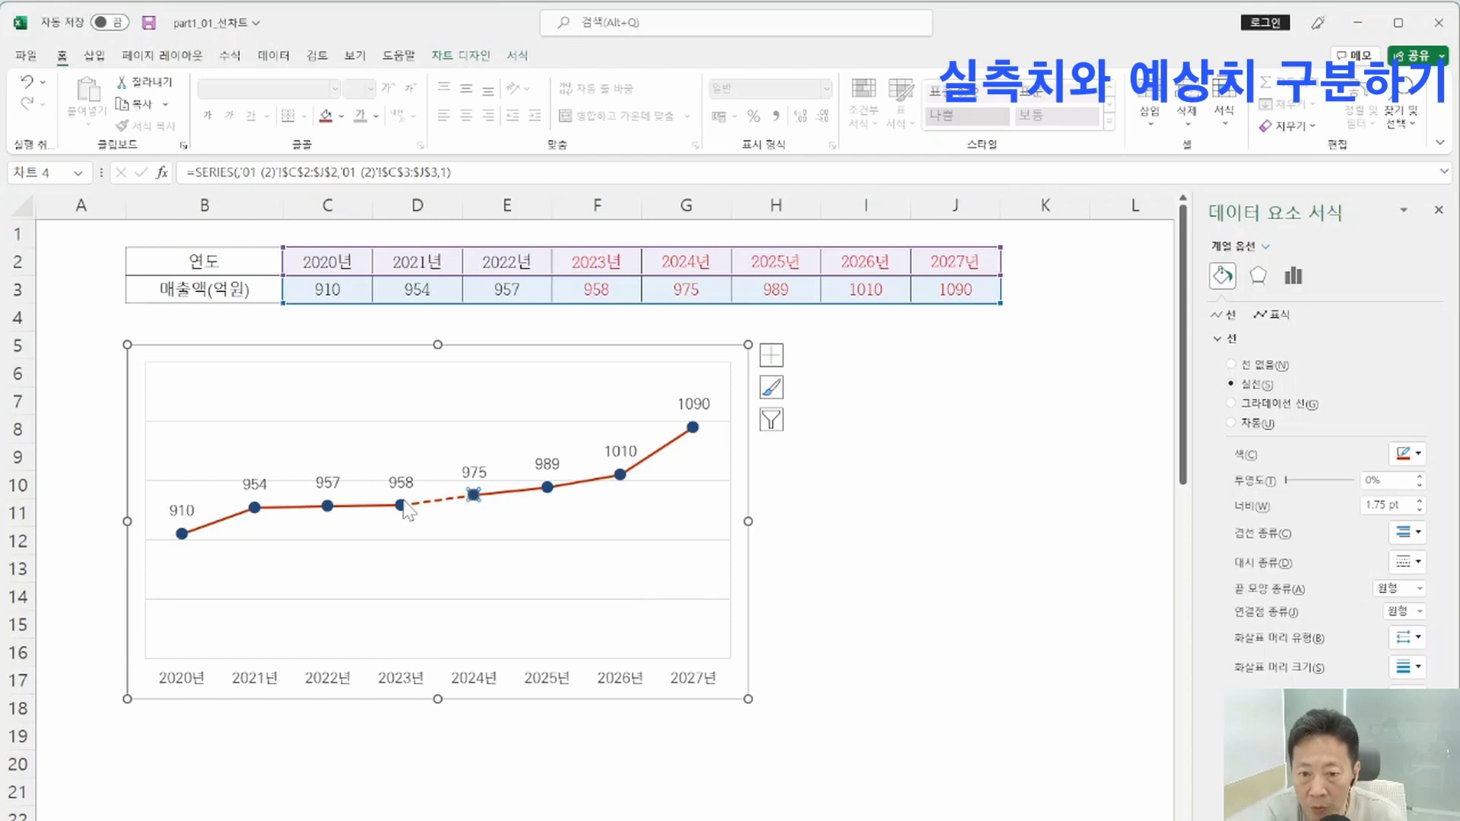
{"action": "scroll", "coordinate": [489, 547], "scroll_direction": "up", "scroll_amount": 2}
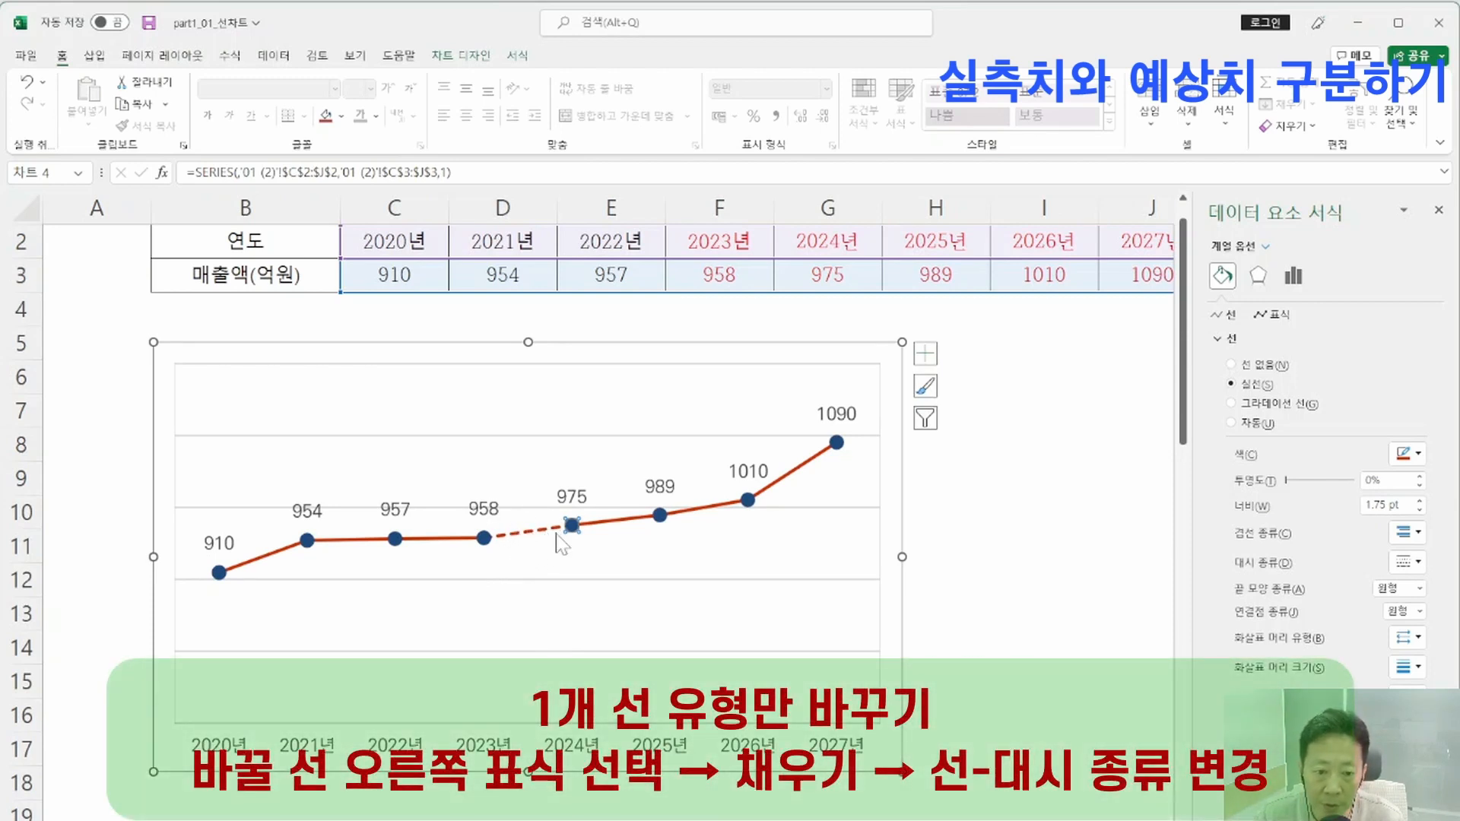
- Apply the same short-dashed dash type to the 2025년, 2026년 and 2027년 data points of the sales line, one point at a time
{"action": "left_click", "coordinate": [660, 515]}
{"action": "left_click", "coordinate": [1399, 564]}
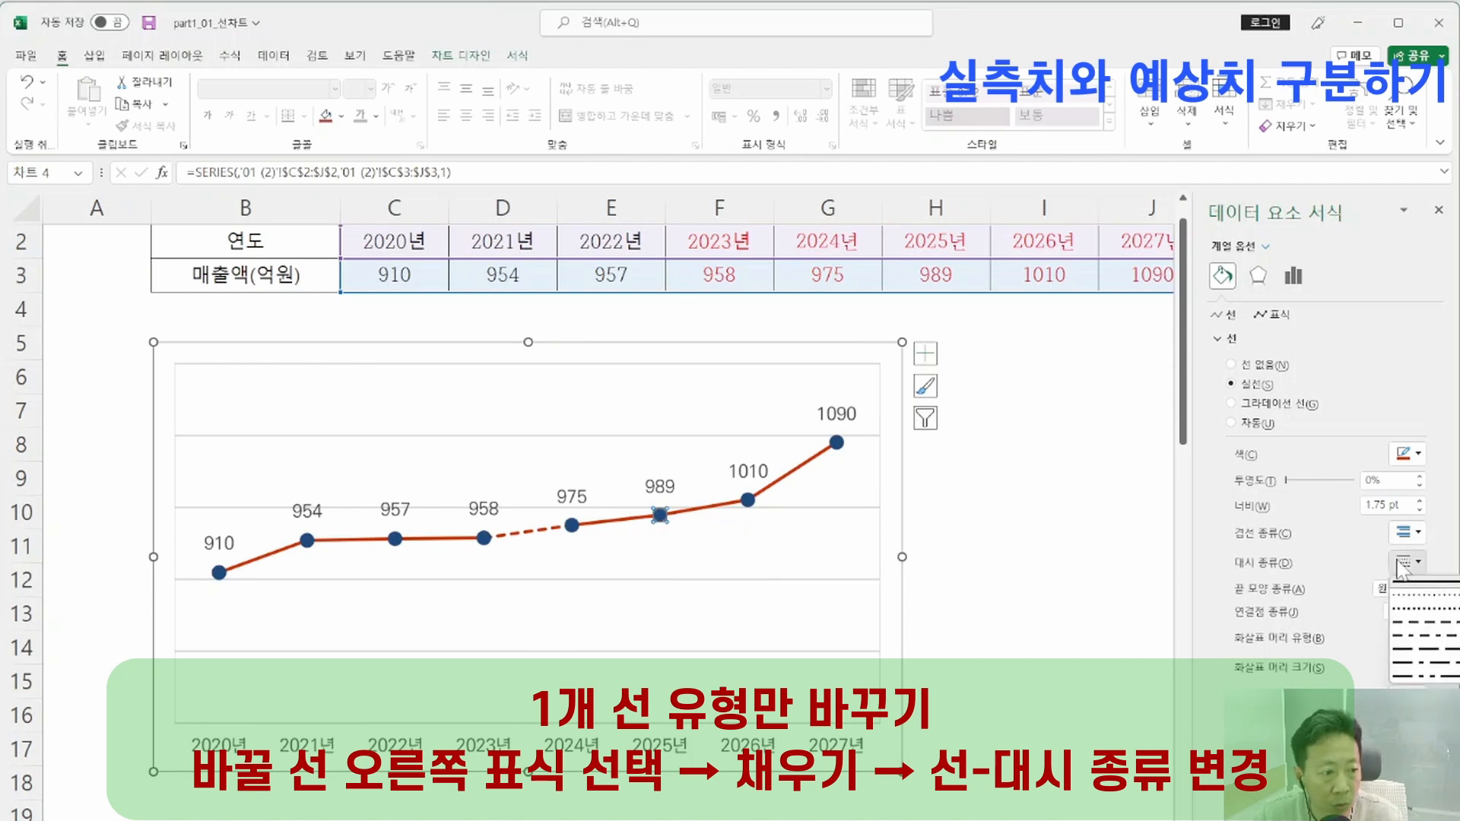
{"action": "left_click", "coordinate": [1421, 616]}
{"action": "left_click", "coordinate": [748, 499]}
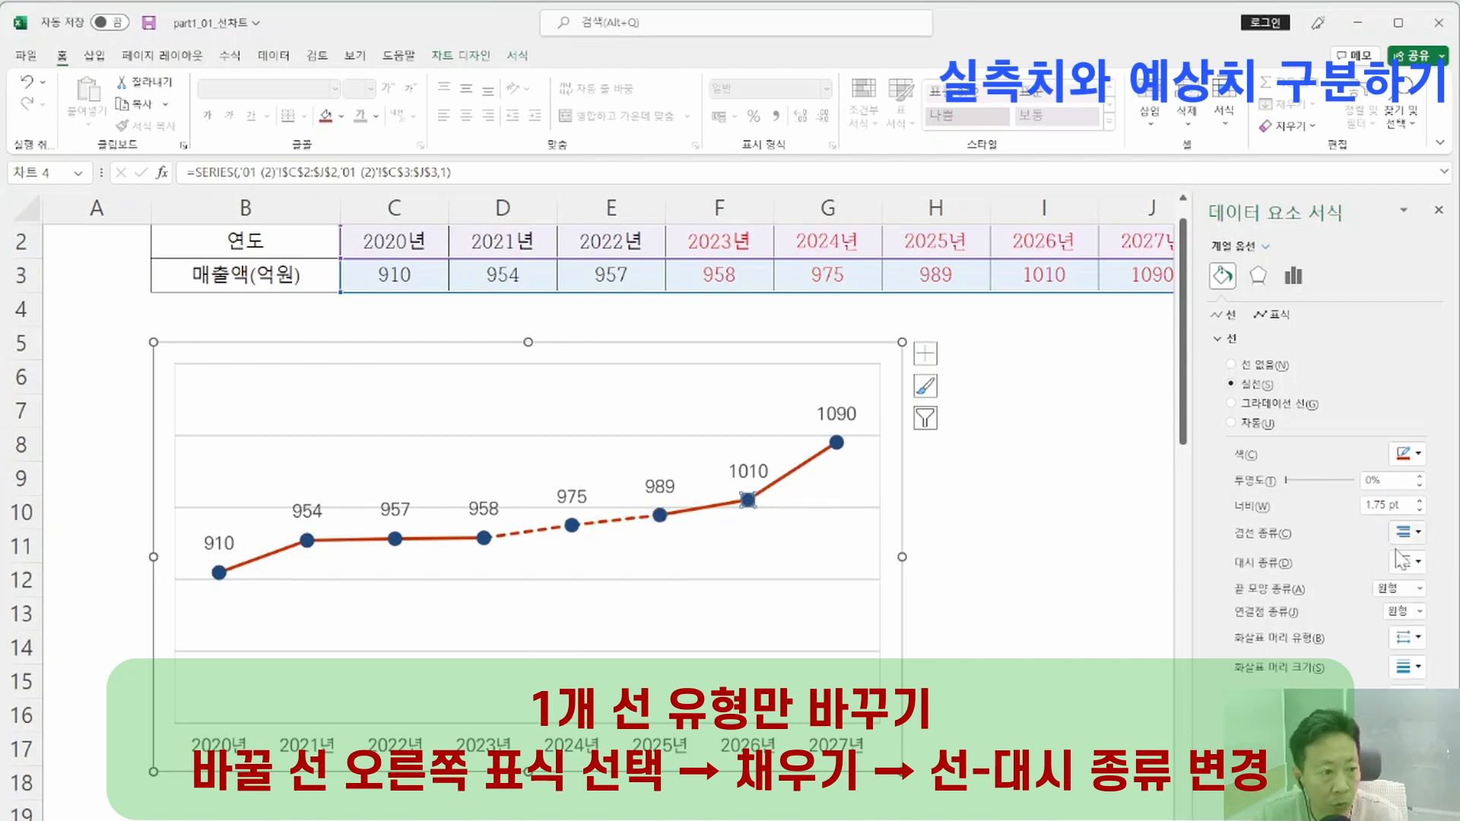
{"action": "left_click", "coordinate": [1403, 562]}
{"action": "left_click", "coordinate": [1421, 616]}
{"action": "left_click", "coordinate": [837, 442]}
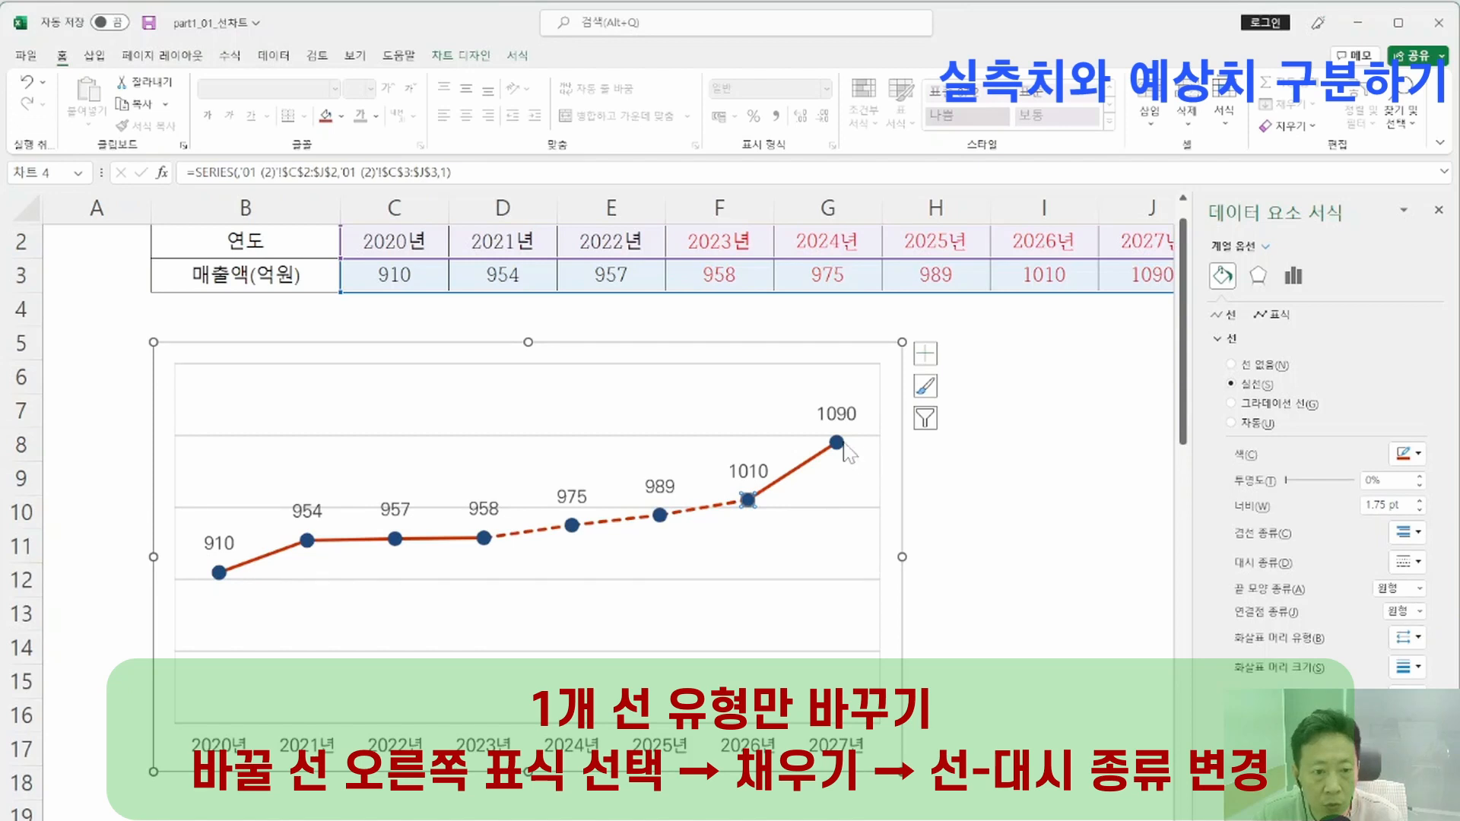
{"action": "left_click", "coordinate": [1402, 562]}
{"action": "left_click", "coordinate": [1433, 633]}
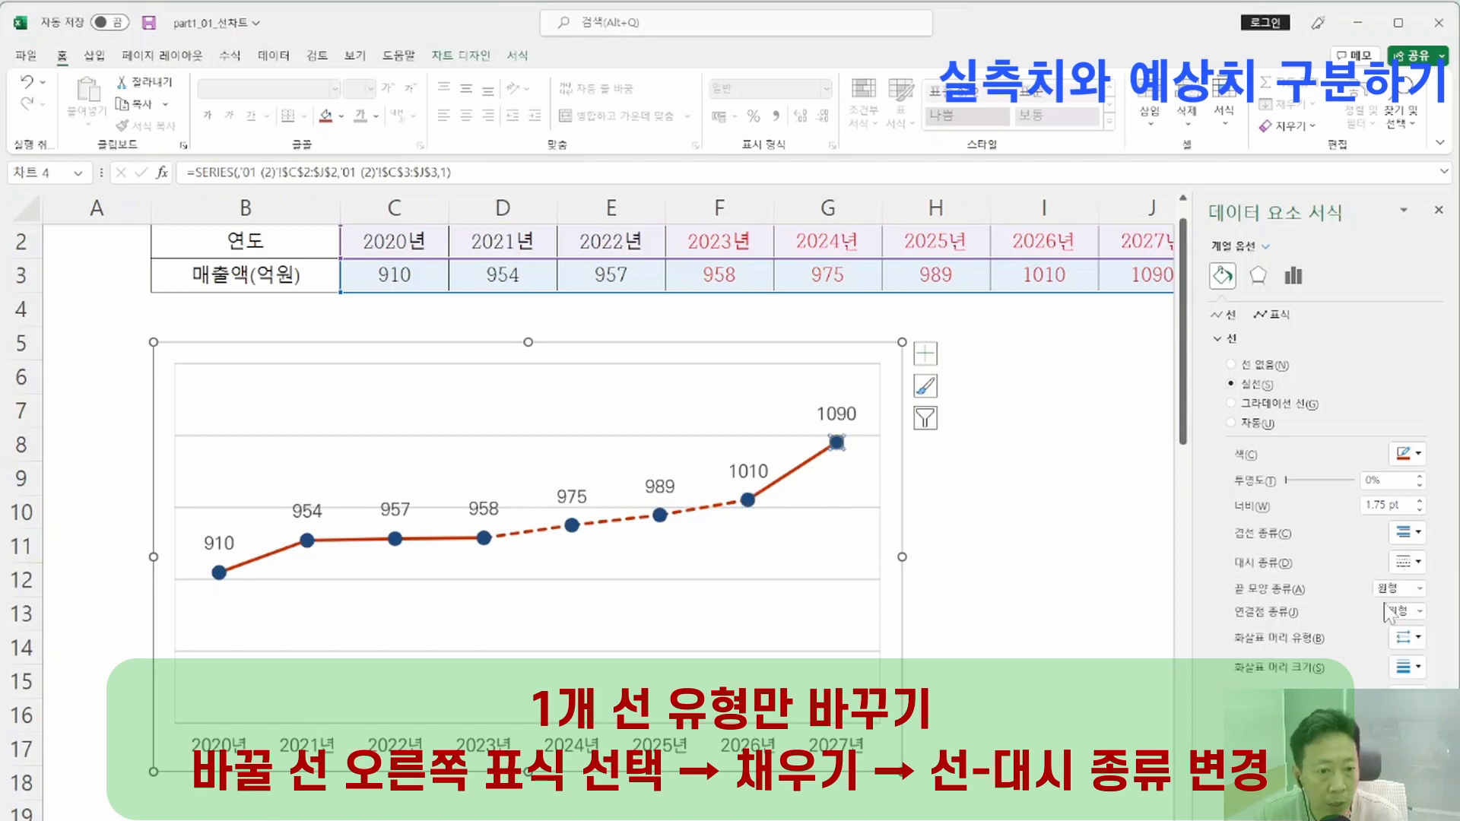
{"action": "left_click", "coordinate": [1068, 585]}
{"action": "scroll", "coordinate": [642, 585], "scroll_direction": "down", "scroll_amount": 1}
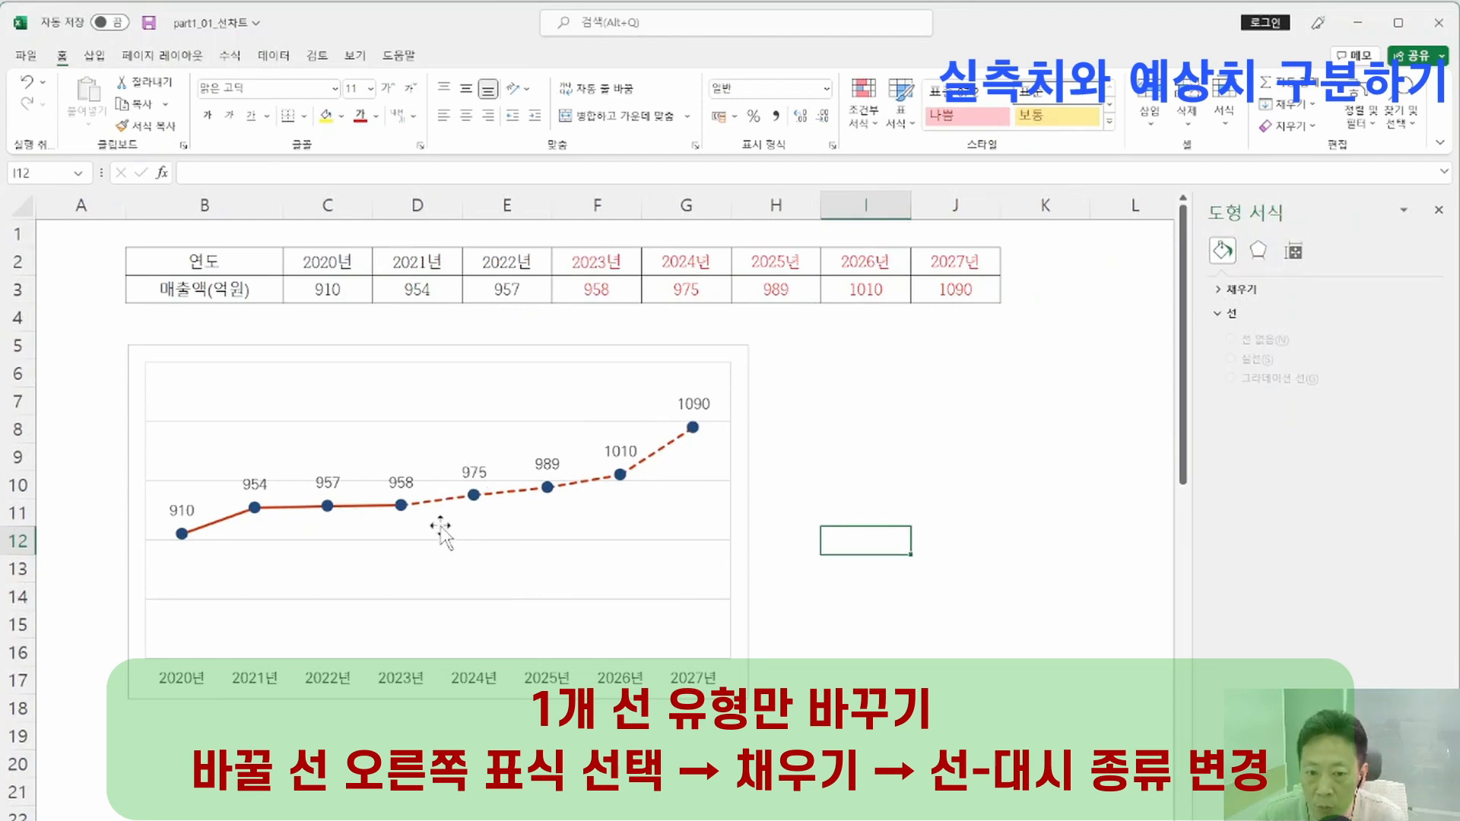
{"action": "left_click_drag", "start_coordinate": [510, 541], "coordinate": [491, 537]}
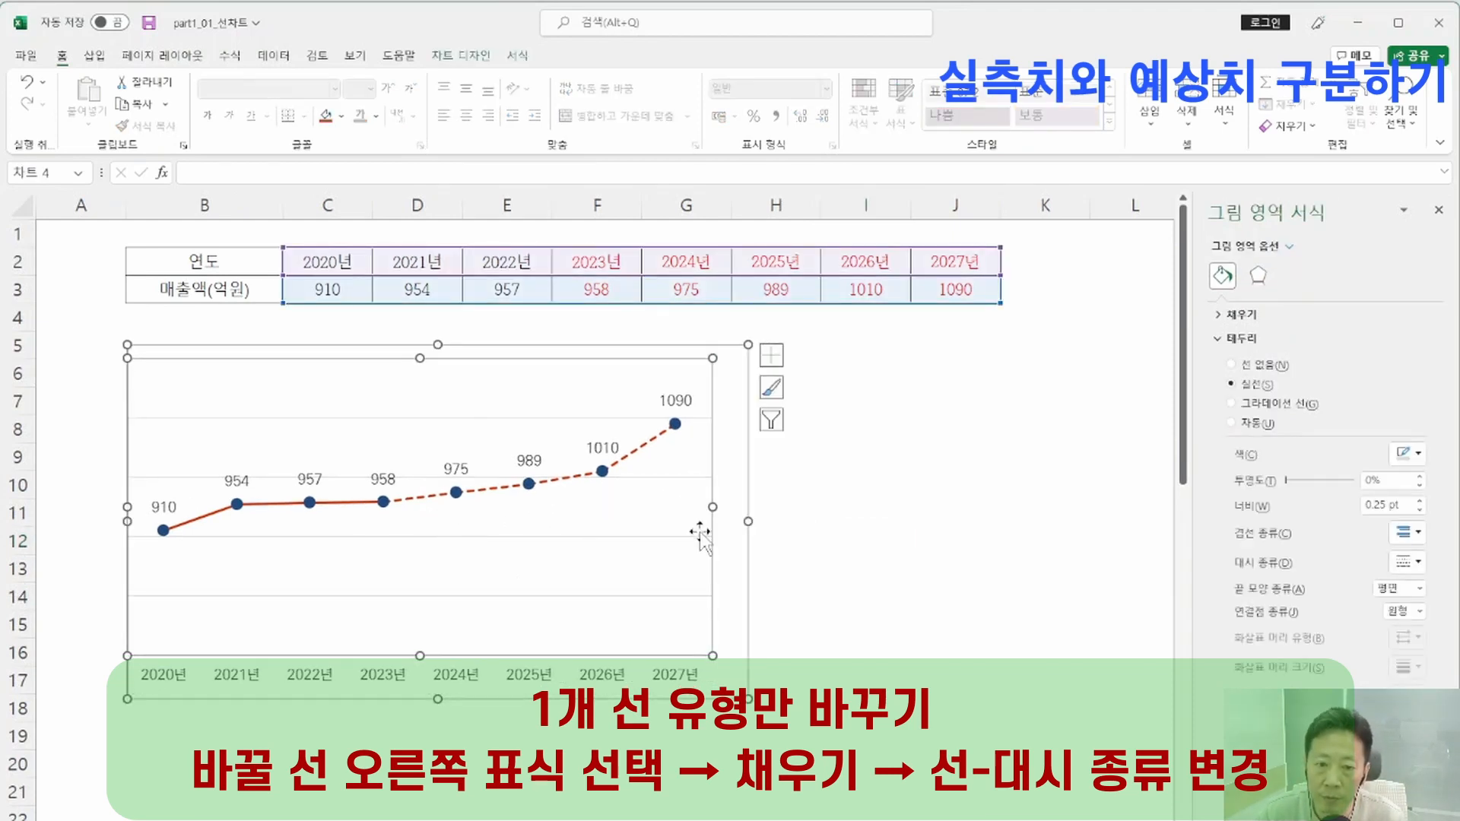
{"action": "key", "text": "ctrl+z"}
{"action": "left_click", "coordinate": [842, 544]}
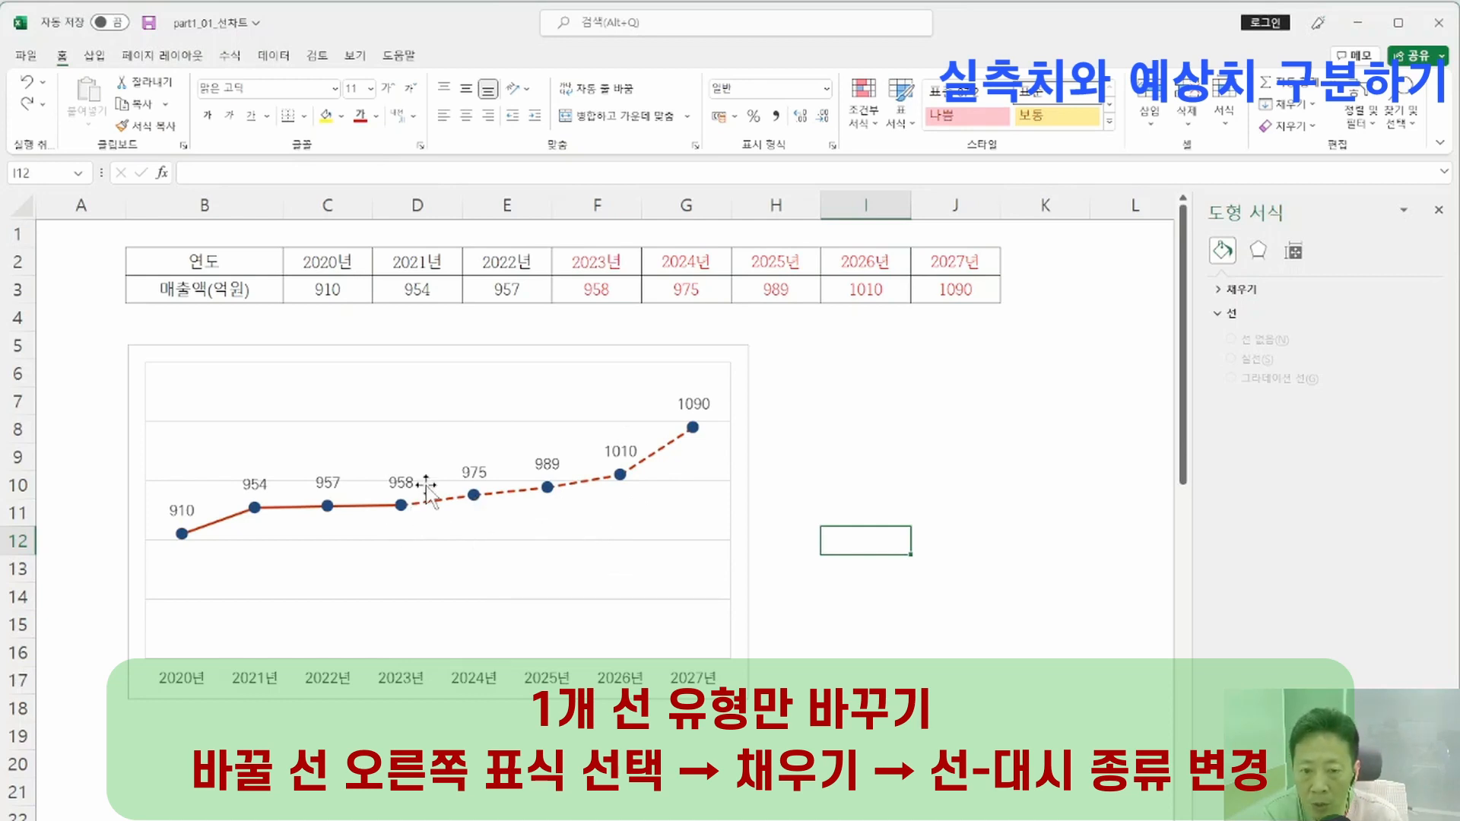
- Color only the dashed line segment leading to the 2024년 data point blue, using the recently used blue
{"action": "left_click", "coordinate": [474, 495]}
{"action": "left_click", "coordinate": [474, 495]}
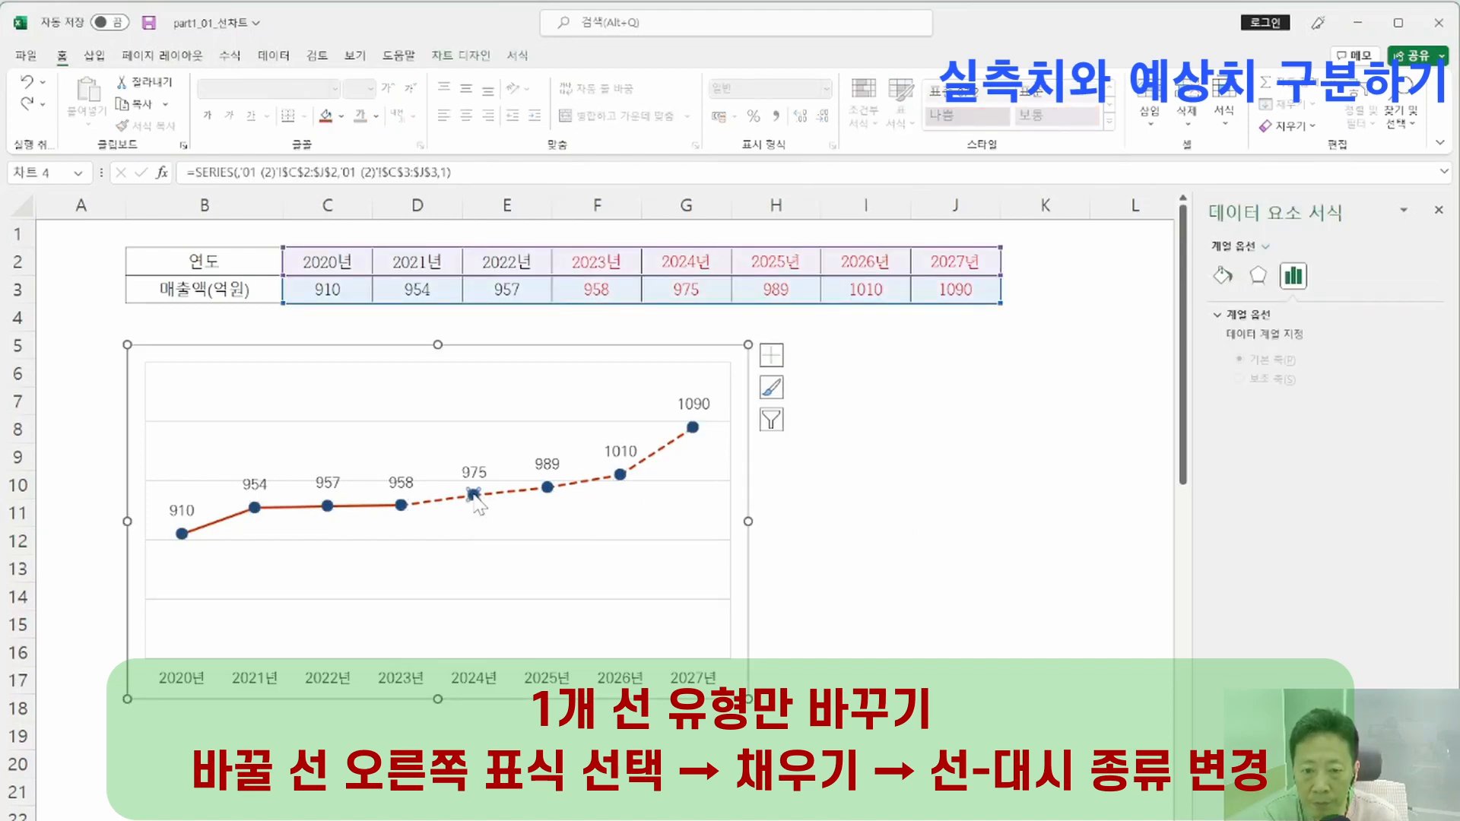
{"action": "right_click", "coordinate": [474, 495]}
{"action": "key", "text": "Escape"}
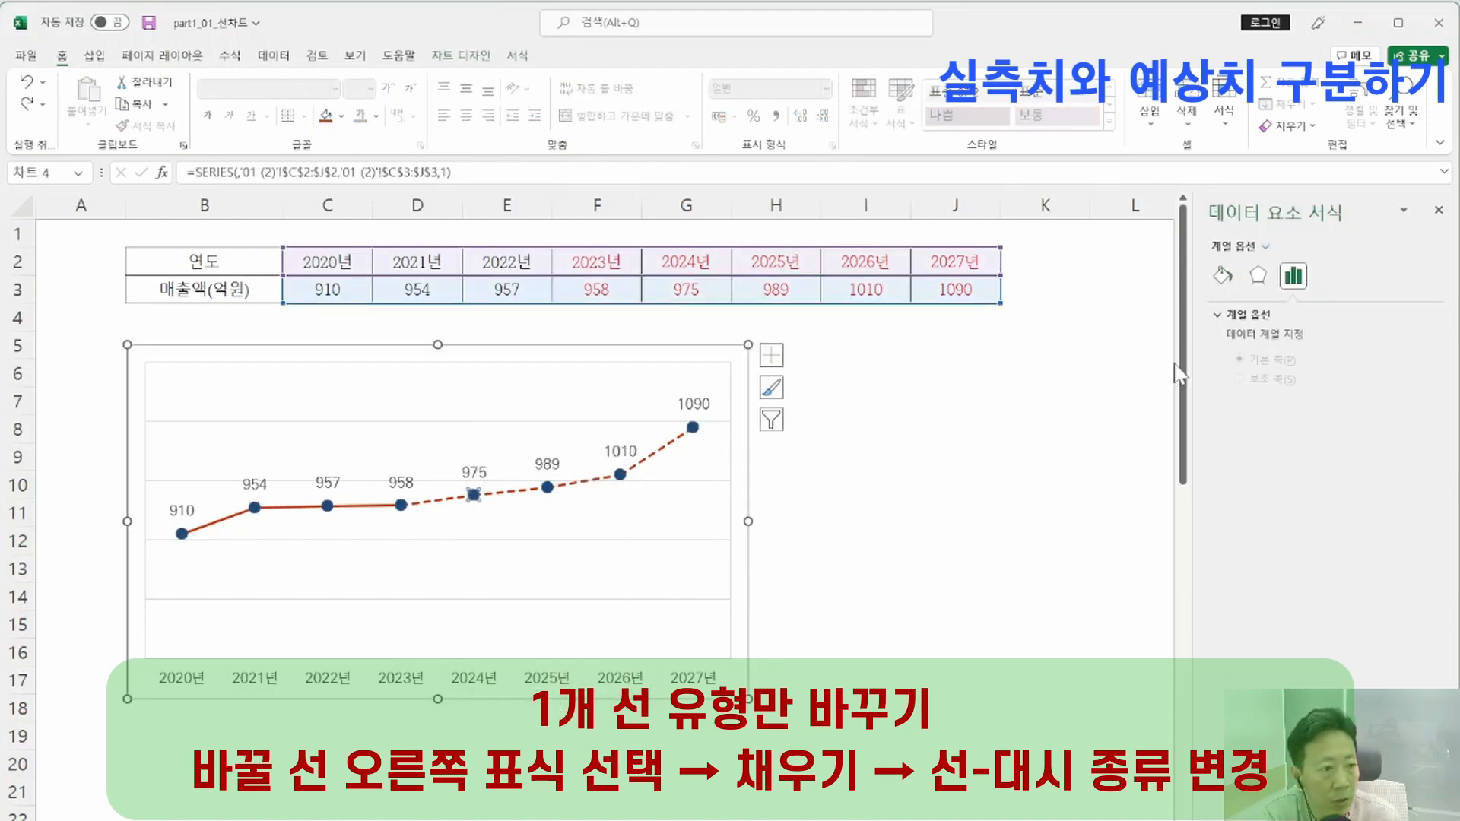
{"action": "left_click", "coordinate": [1222, 275]}
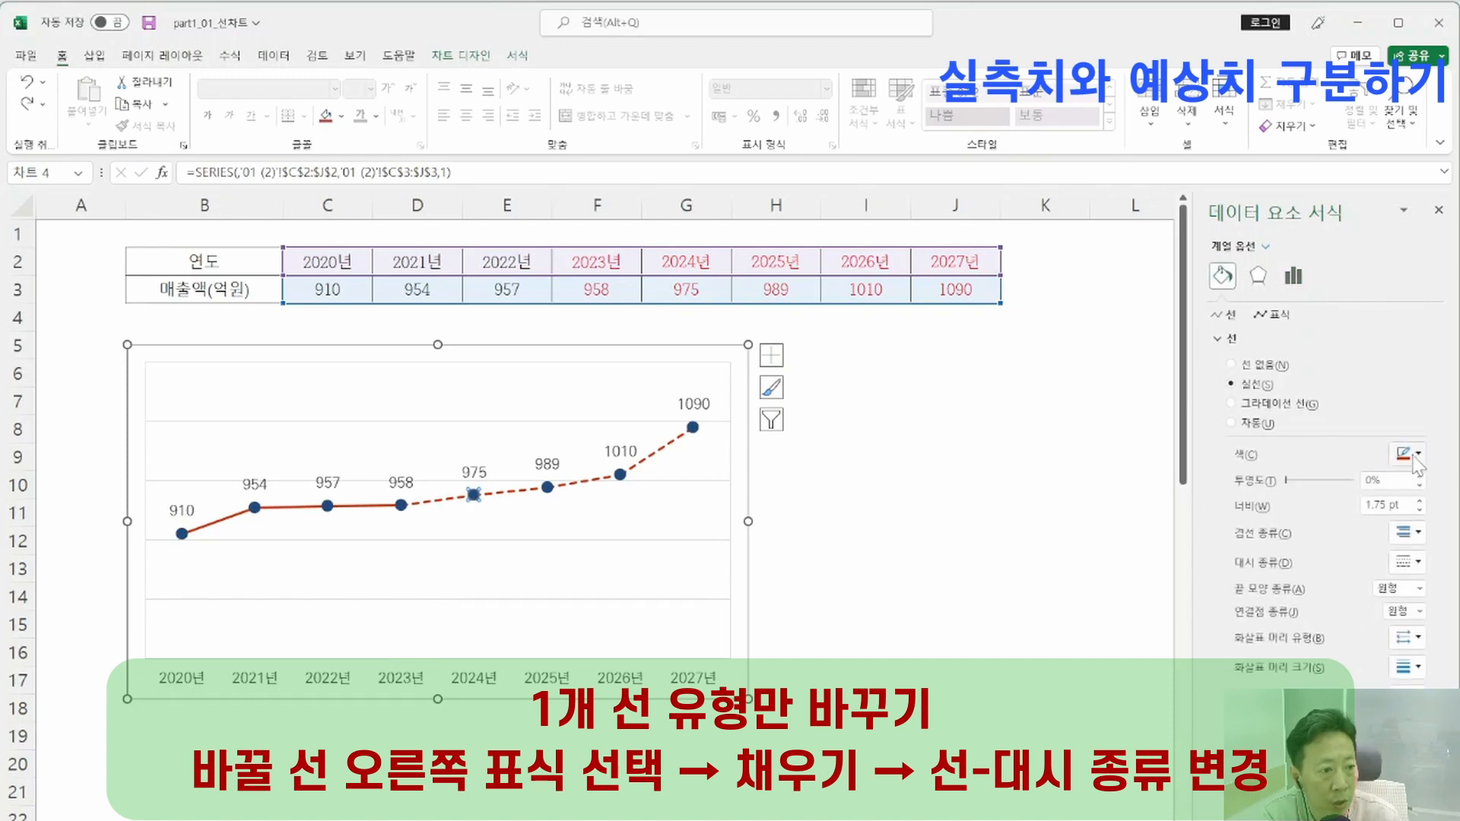
{"action": "left_click", "coordinate": [1412, 455]}
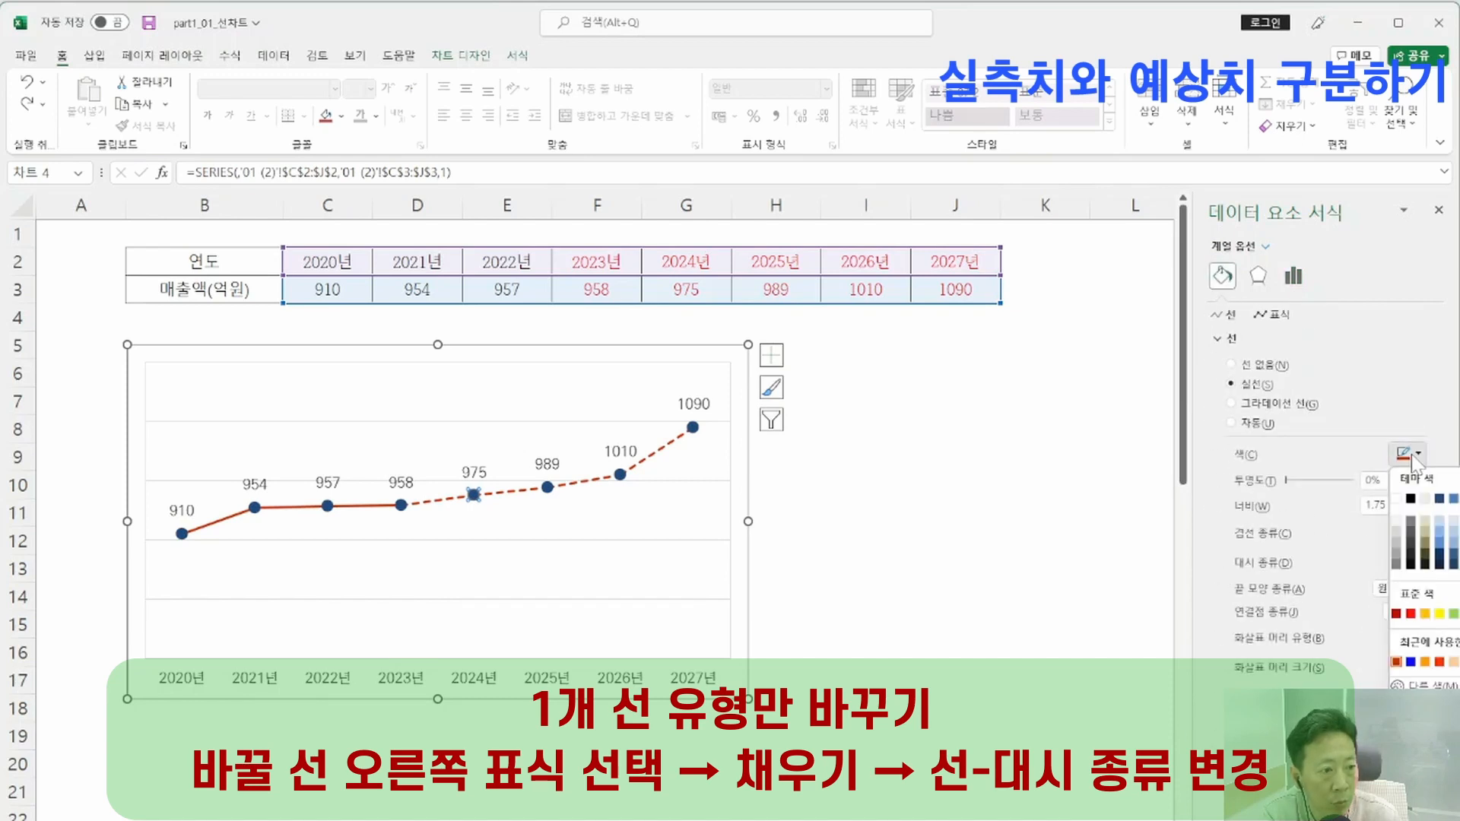
{"action": "left_click", "coordinate": [1411, 661]}
- Color the dashed segments leading to the 2025년, 2026년 and 2027년 data points the same blue, then deselect the chart
{"action": "left_click", "coordinate": [547, 486]}
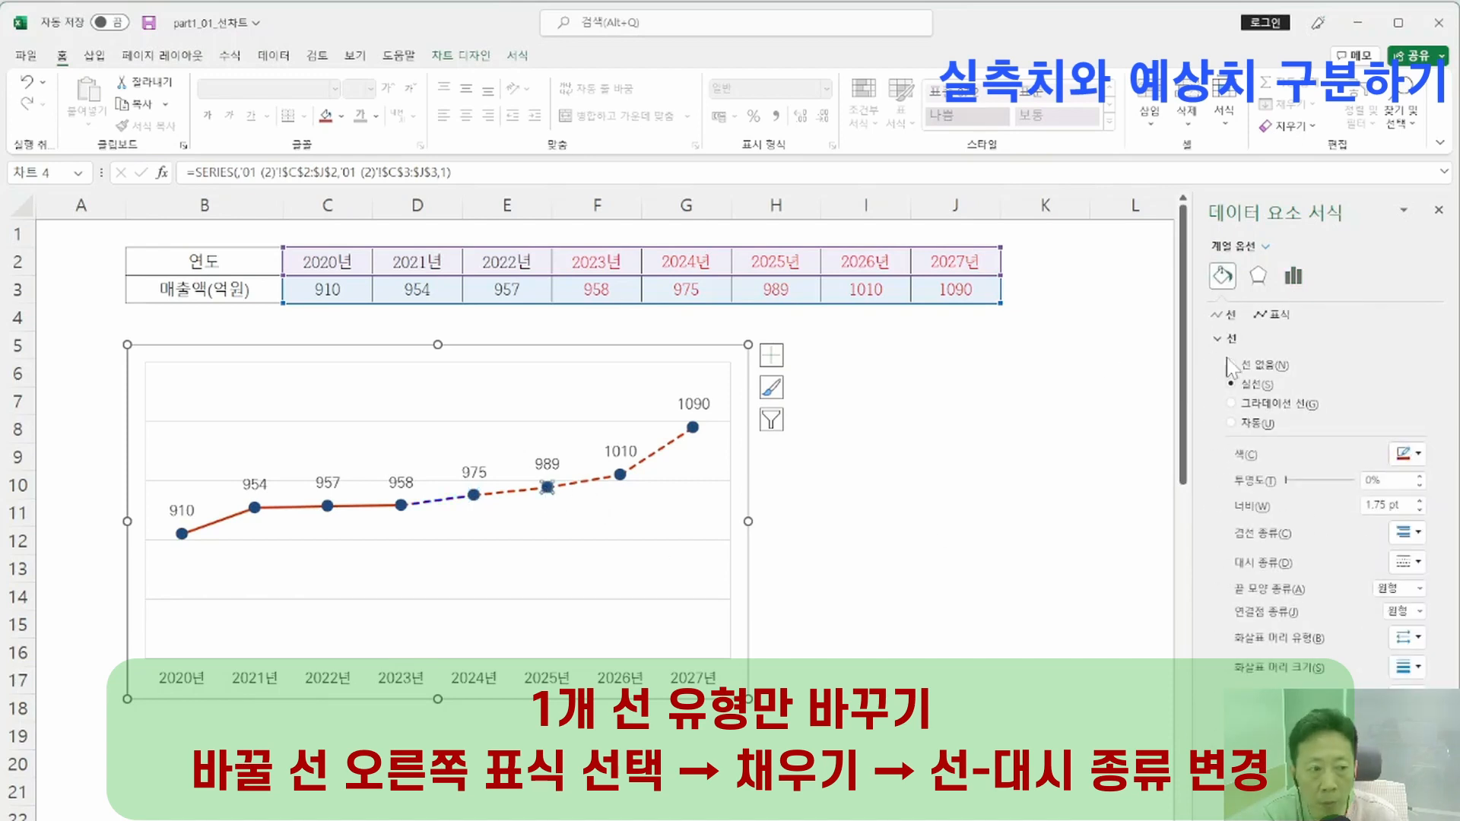
{"action": "left_click", "coordinate": [1412, 454]}
{"action": "left_click", "coordinate": [1396, 662]}
{"action": "left_click", "coordinate": [620, 475]}
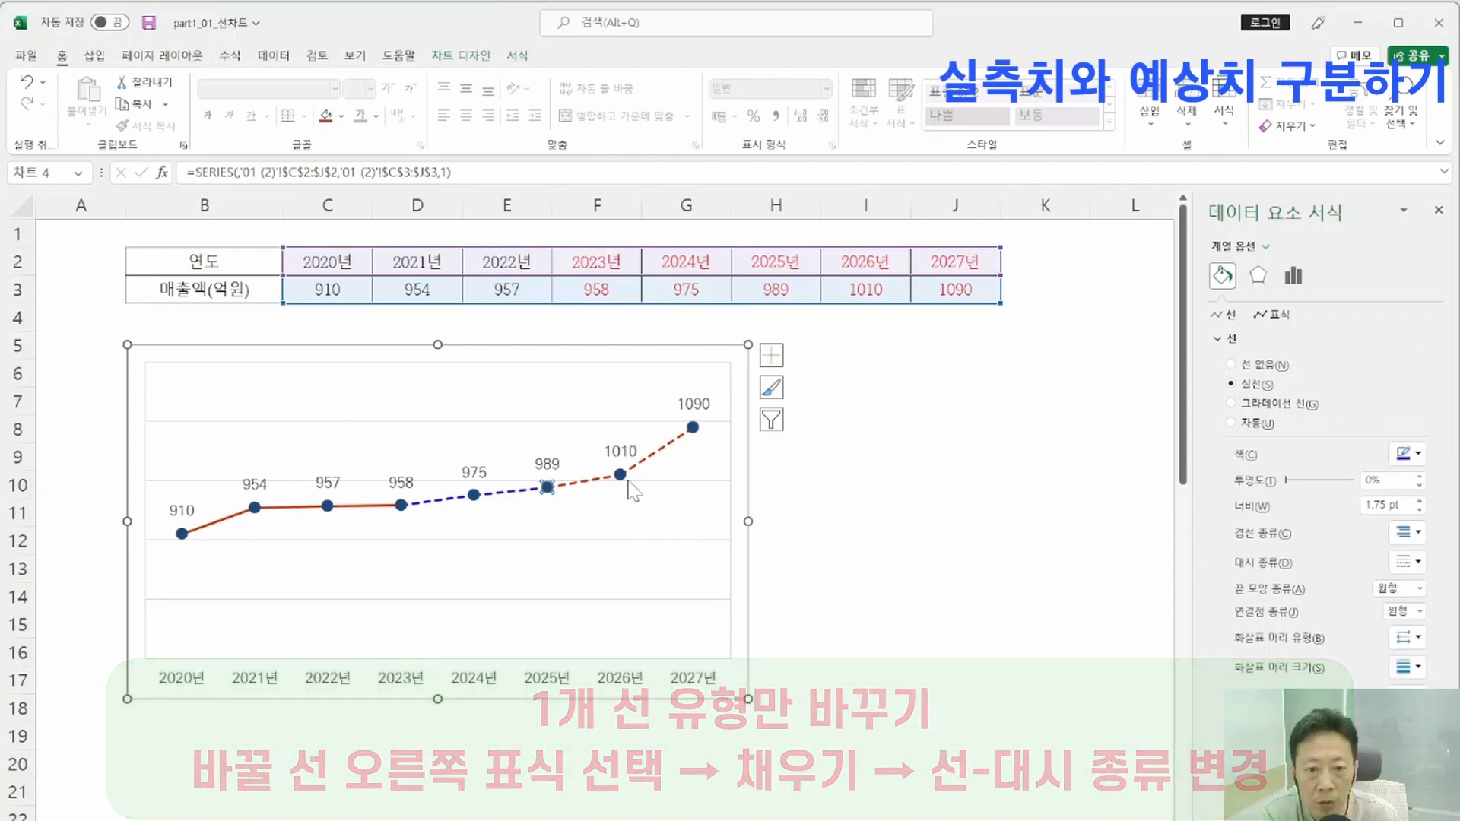
{"action": "left_click", "coordinate": [1407, 454]}
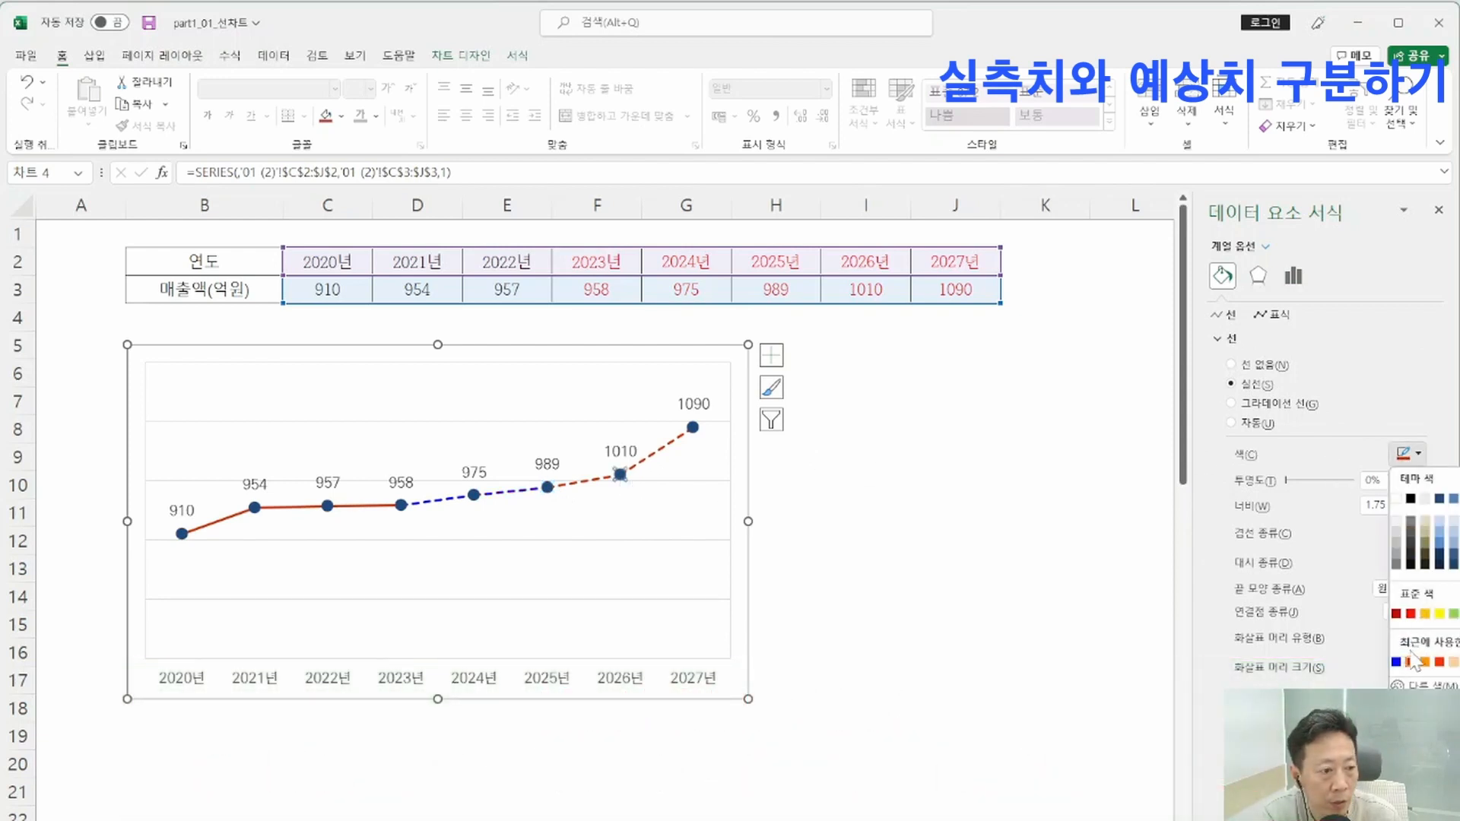
{"action": "key", "text": "Escape"}
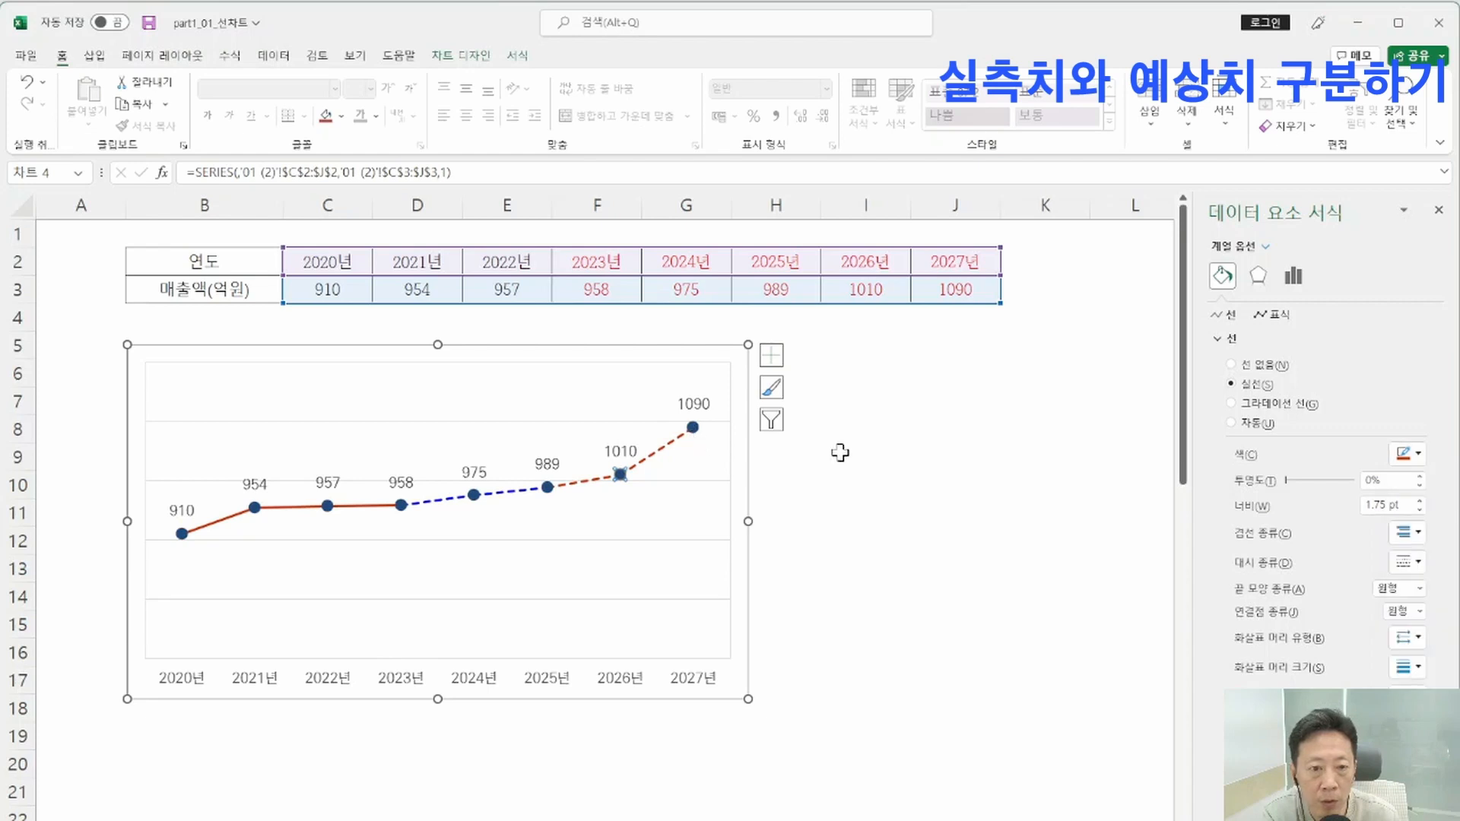
{"action": "left_click", "coordinate": [1406, 454]}
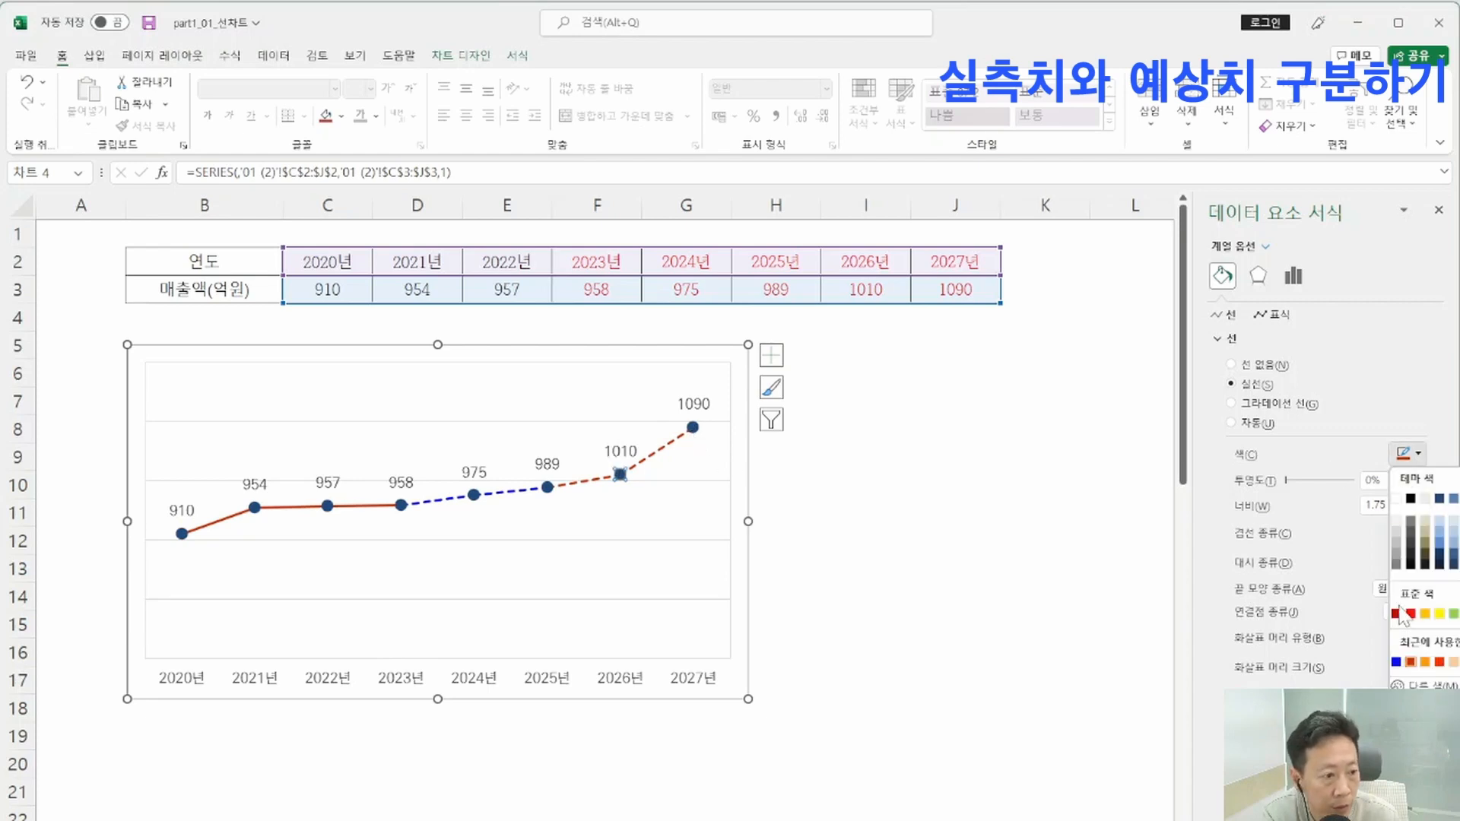
{"action": "left_click", "coordinate": [1397, 662]}
{"action": "left_click", "coordinate": [692, 429]}
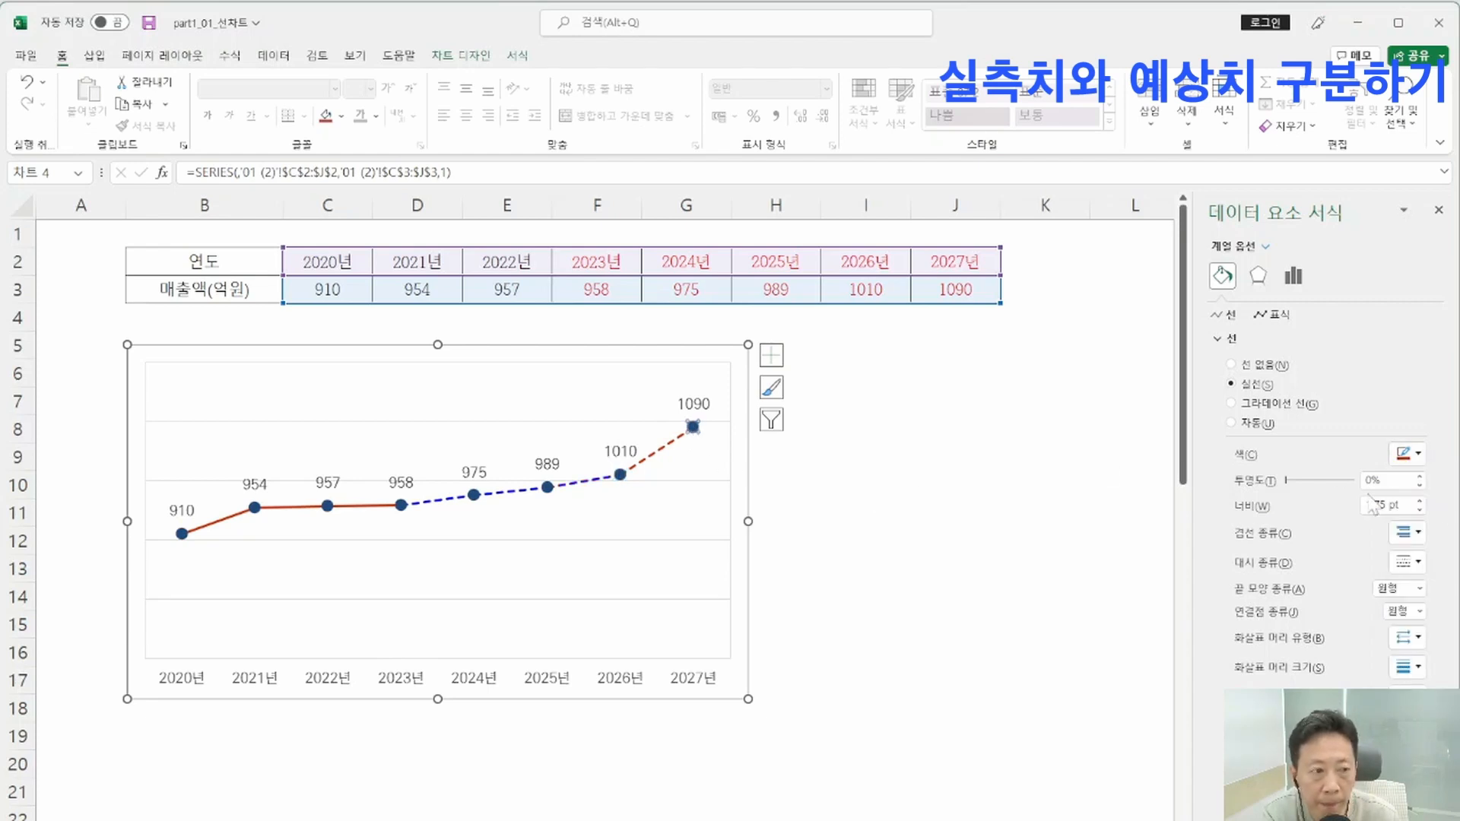
{"action": "left_click", "coordinate": [1407, 454]}
{"action": "left_click", "coordinate": [1396, 663]}
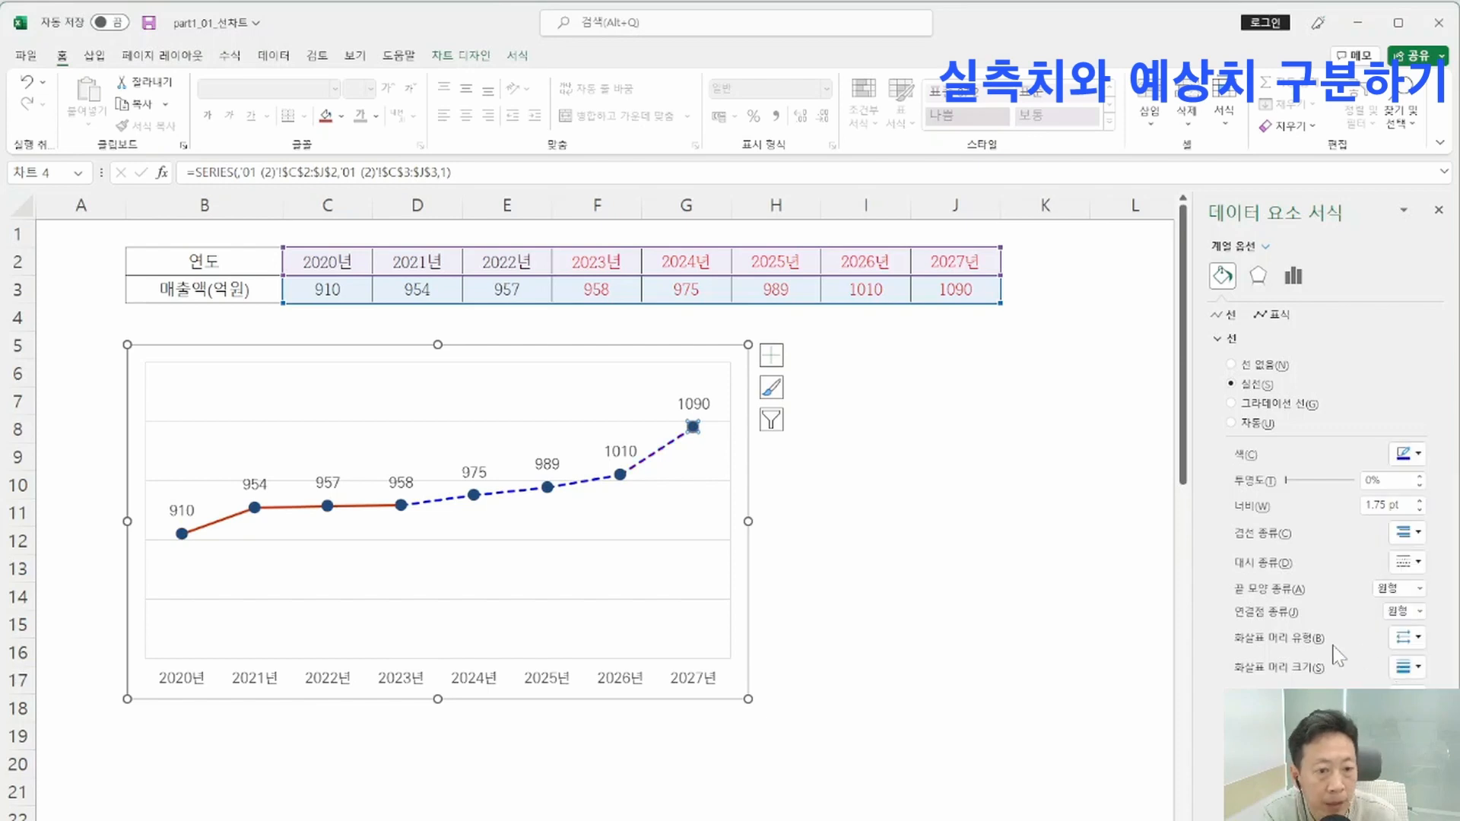
{"action": "left_click", "coordinate": [894, 539]}
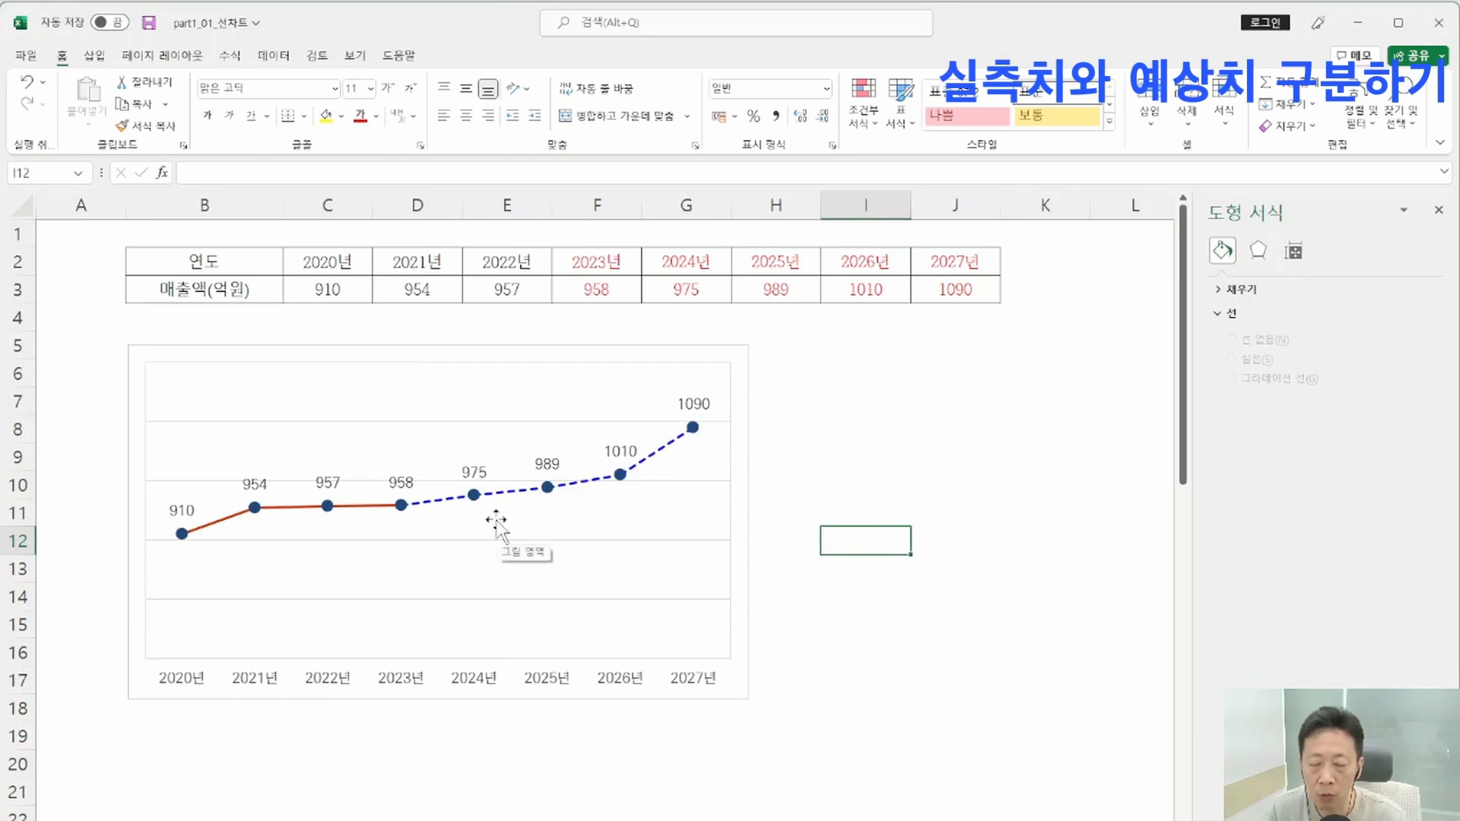
- Switch to the worksheet with the 2015년–2027년 regional table and its gray five-series line chart
{"action": "left_click", "coordinate": [293, 819]}
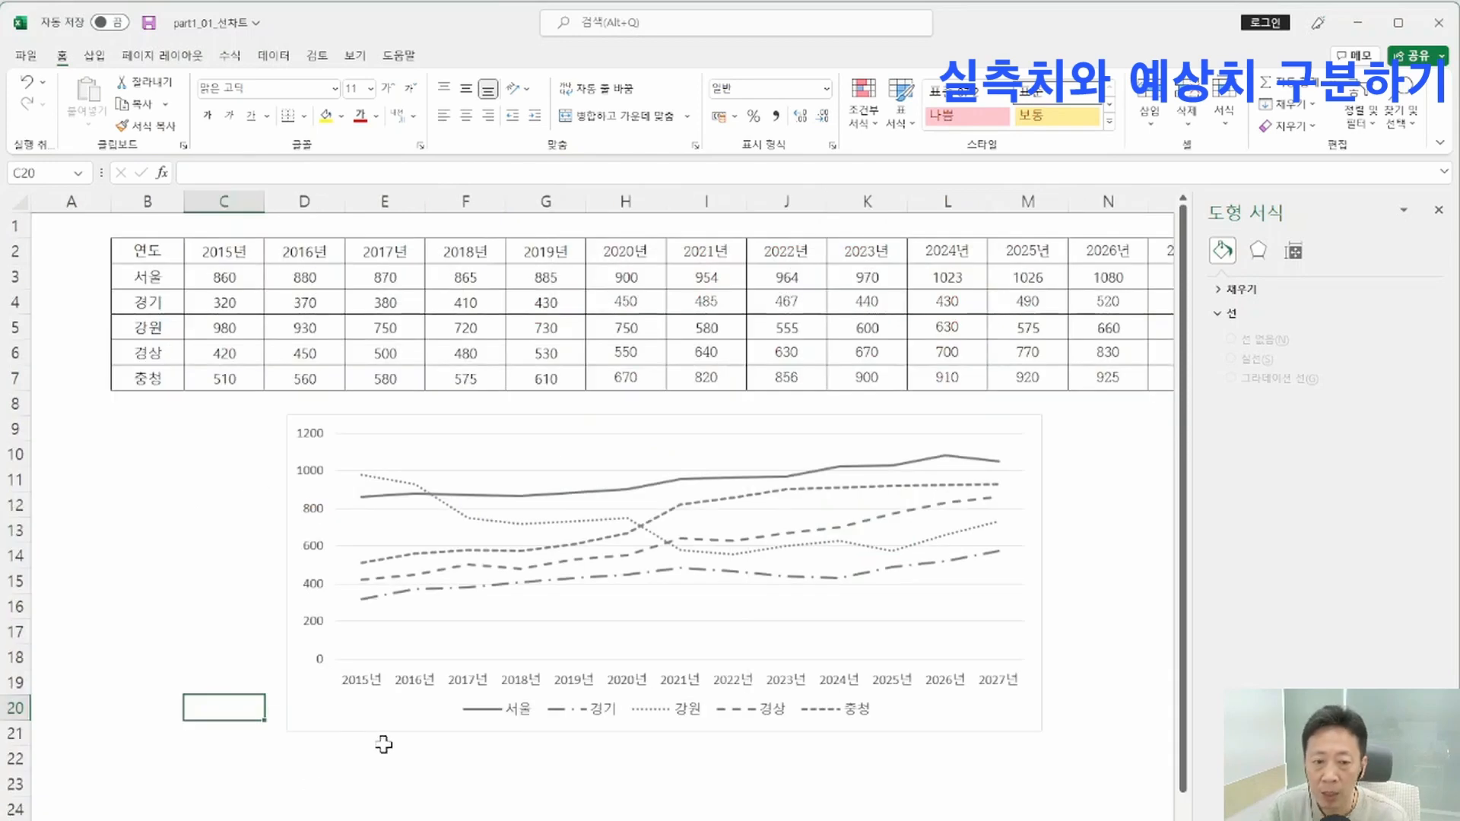